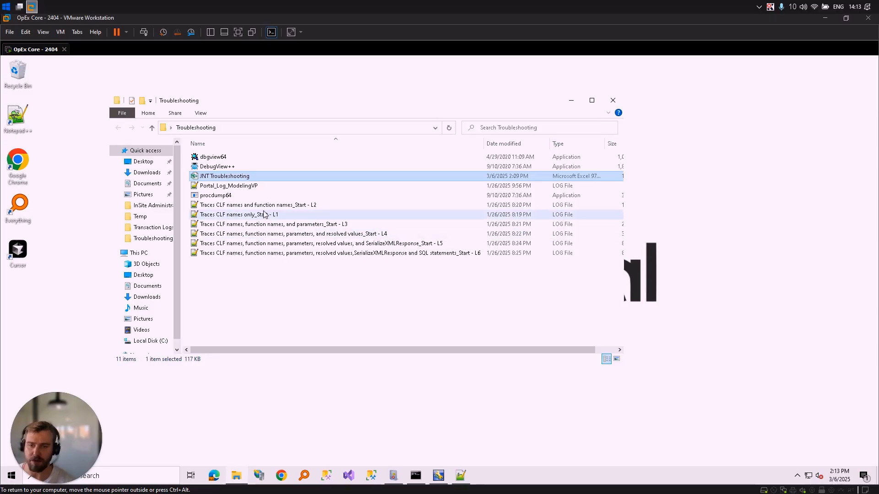
Step: Open the log "Traces CLF names only_Start - L1" and shrink the search results area to enlarge the log text
{"action": "left_click", "coordinate": [265, 205]}
{"action": "left_click", "coordinate": [276, 215]}
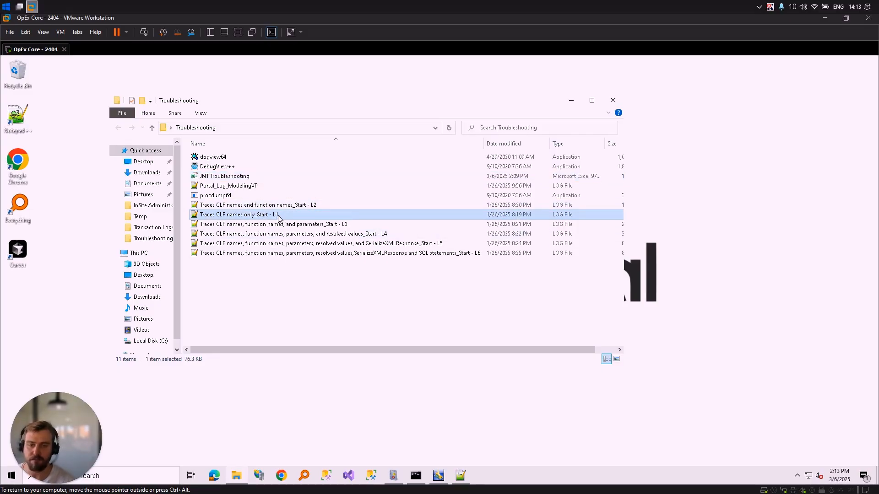
{"action": "double_click", "coordinate": [278, 215]}
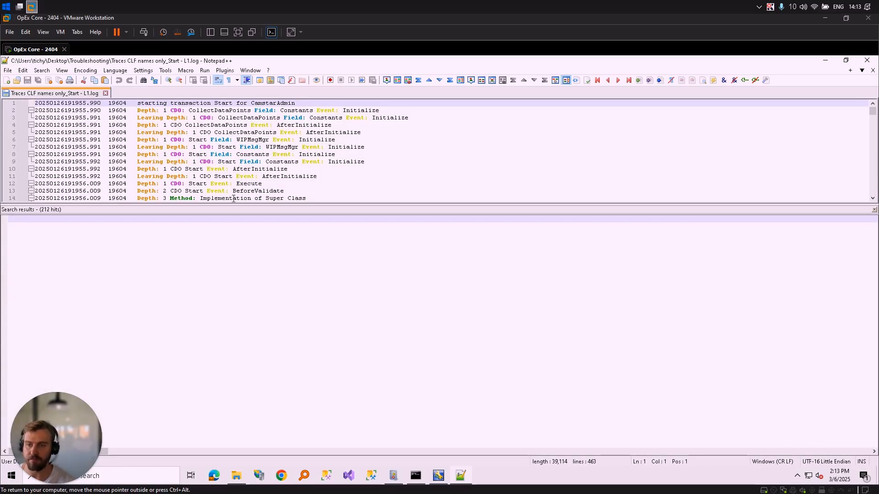
{"action": "left_click_drag", "start_coordinate": [235, 204], "coordinate": [238, 418]}
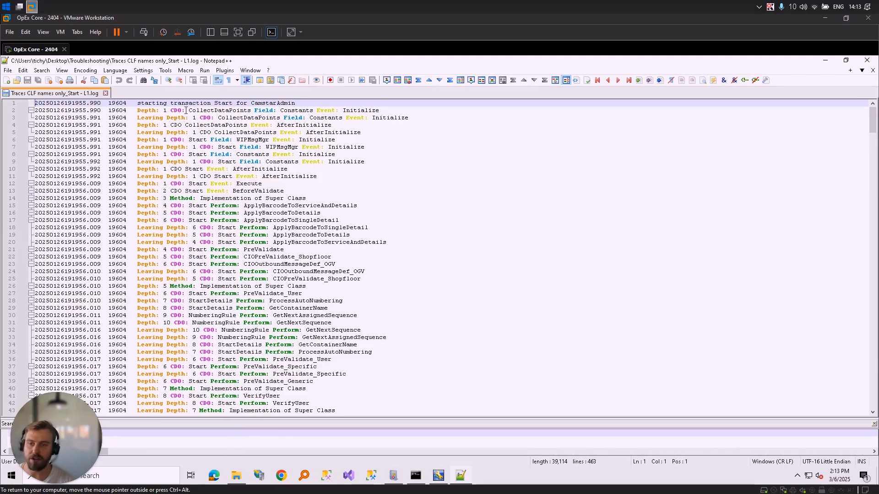
Step: Examine the CDO, field and event names in the first L1 log entries, and go back to the Troubleshooting folder
{"action": "left_click_drag", "start_coordinate": [186, 111], "coordinate": [251, 111]}
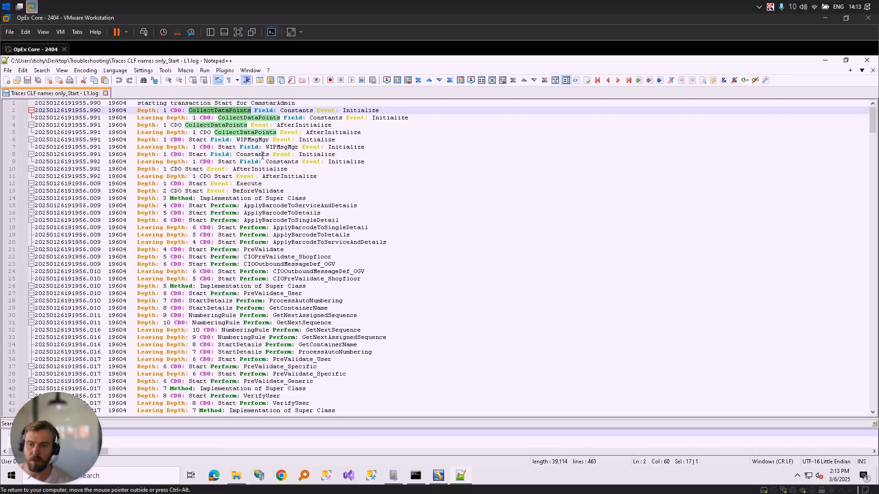
{"action": "double_click", "coordinate": [297, 110]}
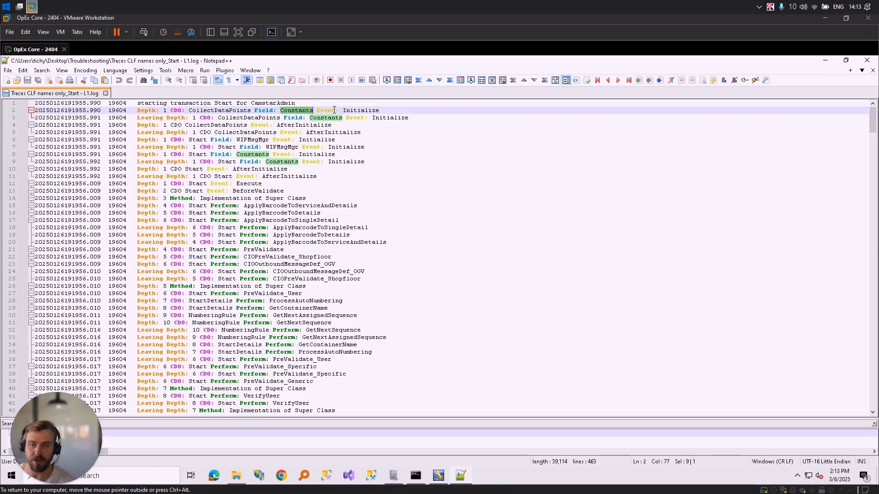
{"action": "double_click", "coordinate": [360, 110]}
{"action": "left_click", "coordinate": [351, 168]}
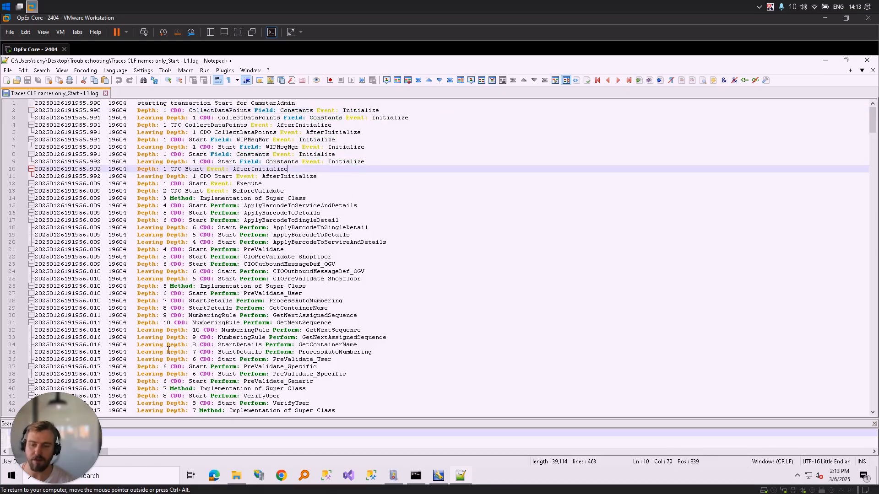
{"action": "left_click", "coordinate": [274, 264]}
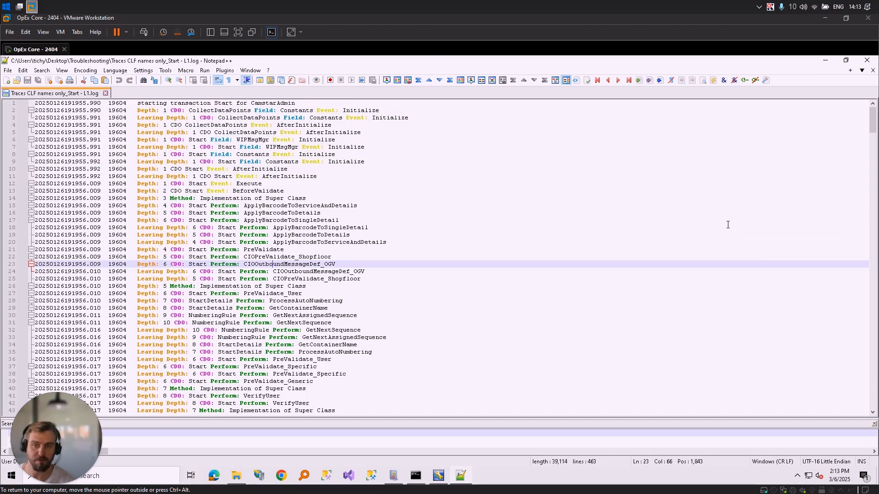
{"action": "left_click", "coordinate": [829, 60]}
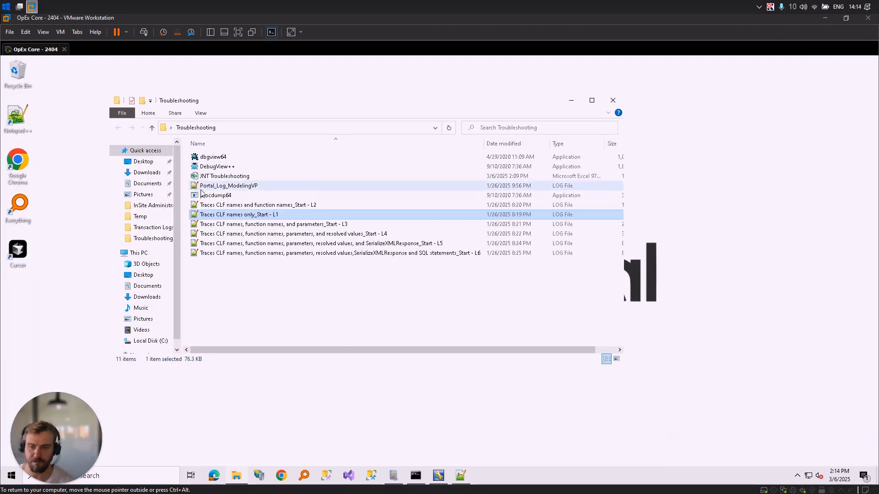
Step: Open the log "Traces CLF names and function names_Start - L2" and examine the executed functions, such as IsVariableDefined
{"action": "left_click", "coordinate": [208, 208]}
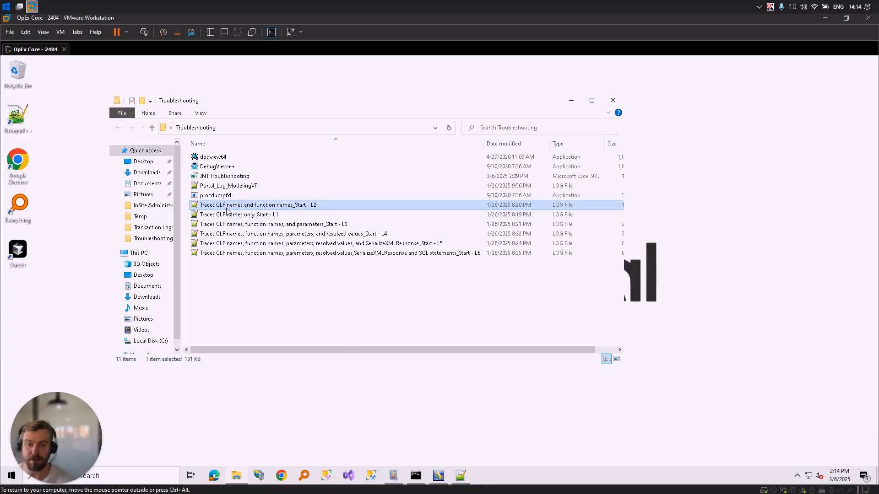
{"action": "double_click", "coordinate": [226, 209]}
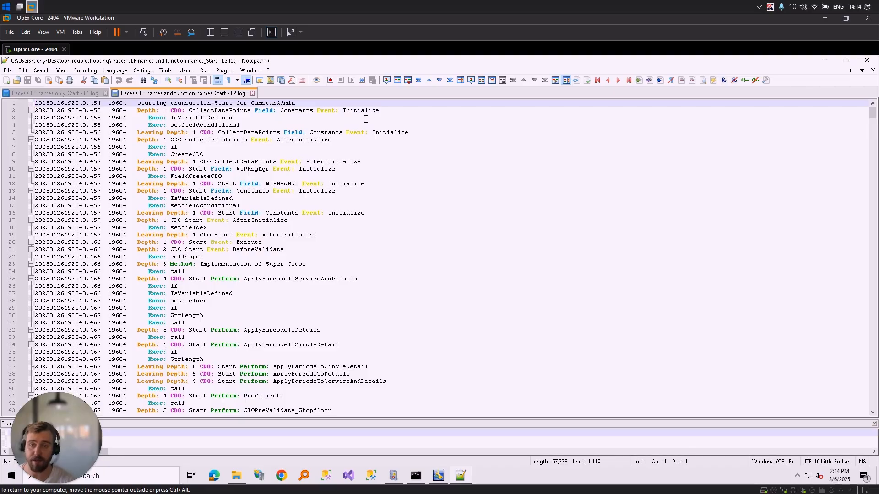
{"action": "double_click", "coordinate": [211, 119]}
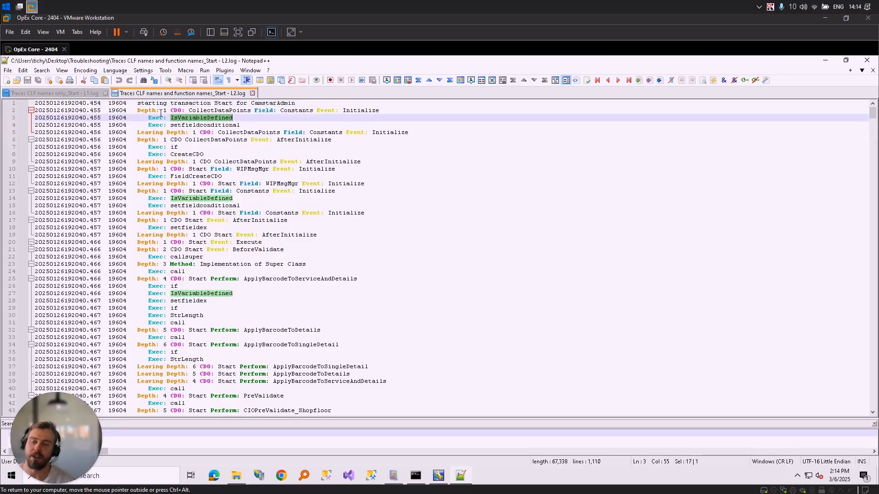
{"action": "left_click", "coordinate": [190, 117]}
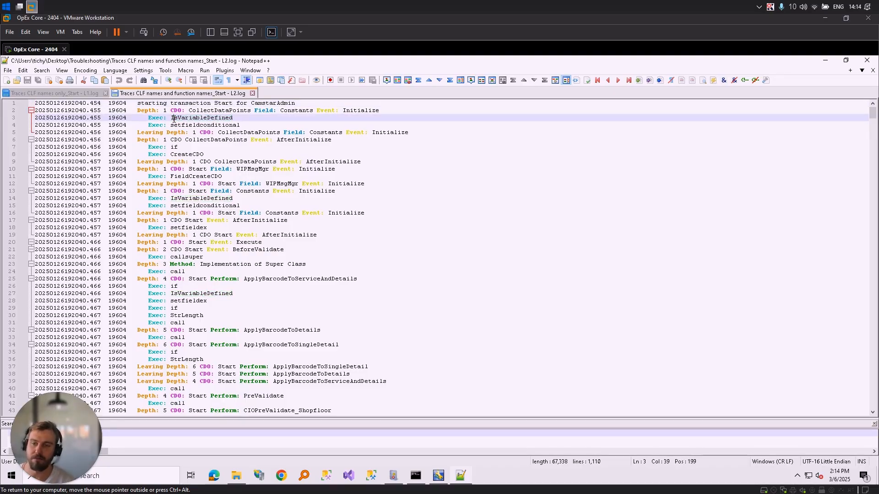
{"action": "left_click", "coordinate": [395, 176]}
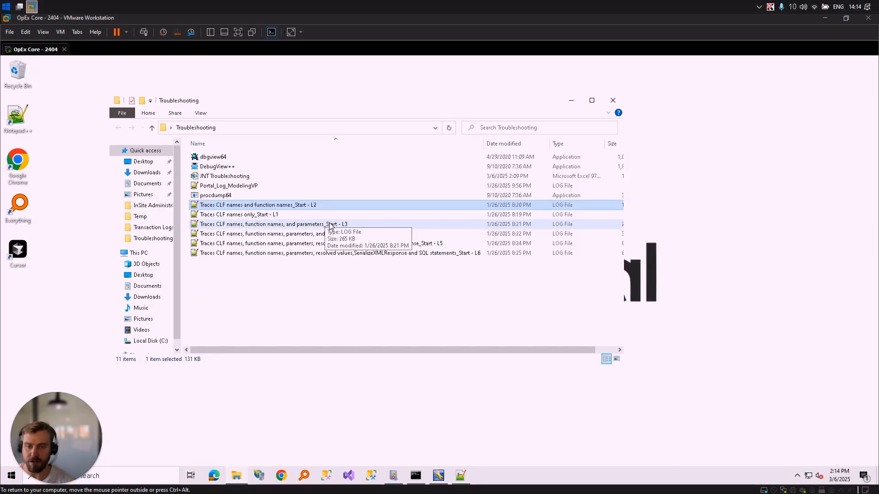
Step: Open the log "Traces CLF names, function names, and parameters_Start - L3", examine the function parameters, and close the log
{"action": "double_click", "coordinate": [329, 224]}
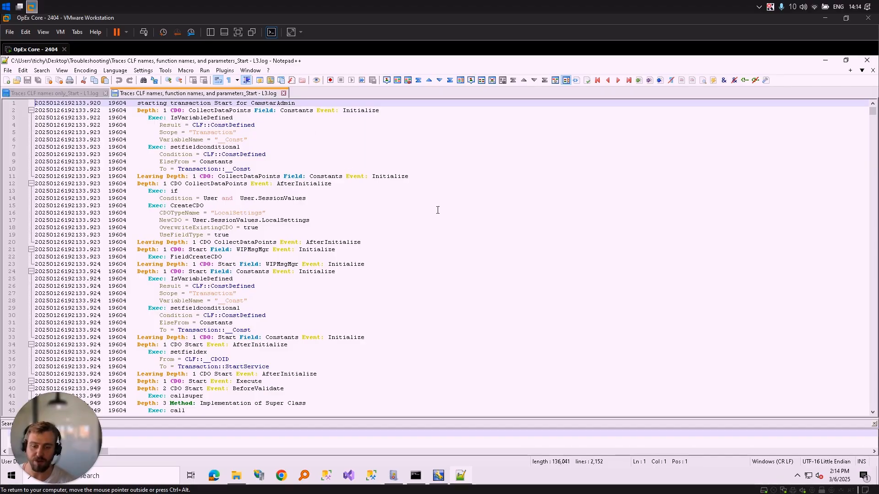
{"action": "scroll", "coordinate": [272, 102], "scroll_direction": "down", "scroll_amount": 7}
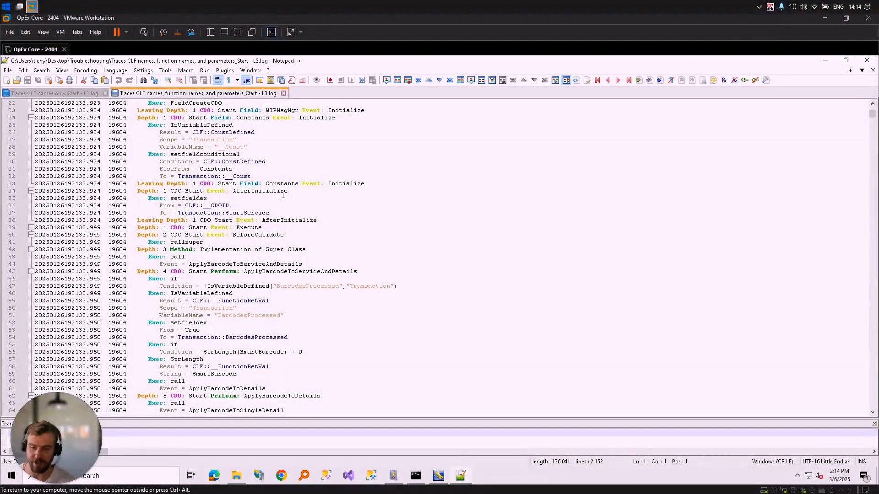
{"action": "left_click", "coordinate": [283, 93]}
{"action": "left_click", "coordinate": [825, 60]}
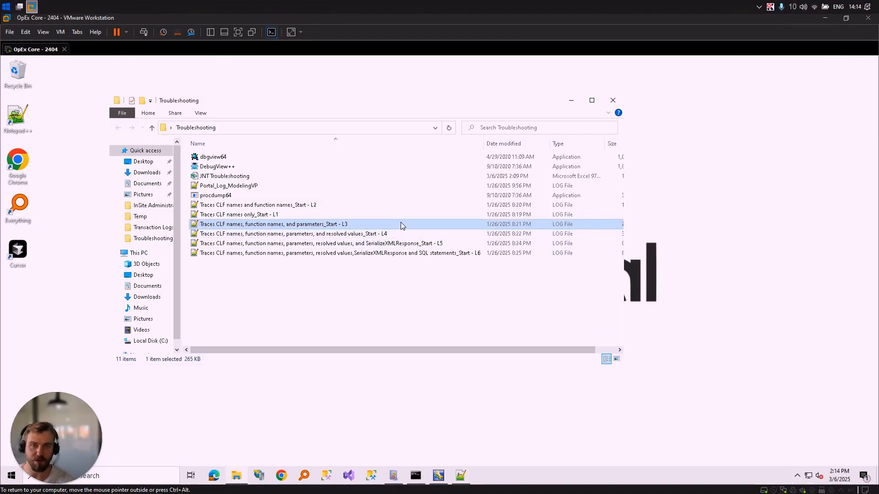
Step: Switch to Management Studio and review the server trace log levels available for NewServer
{"action": "left_click", "coordinate": [375, 235]}
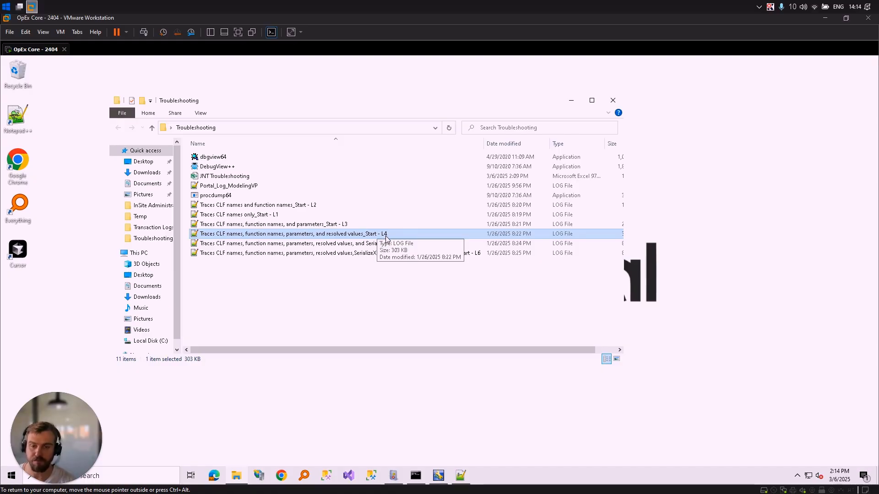
{"action": "left_click", "coordinate": [438, 476]}
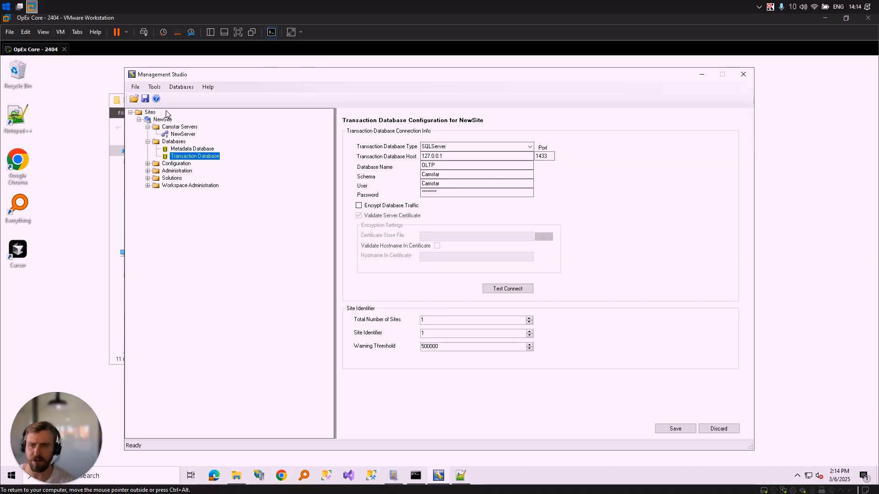
{"action": "left_click", "coordinate": [182, 134]}
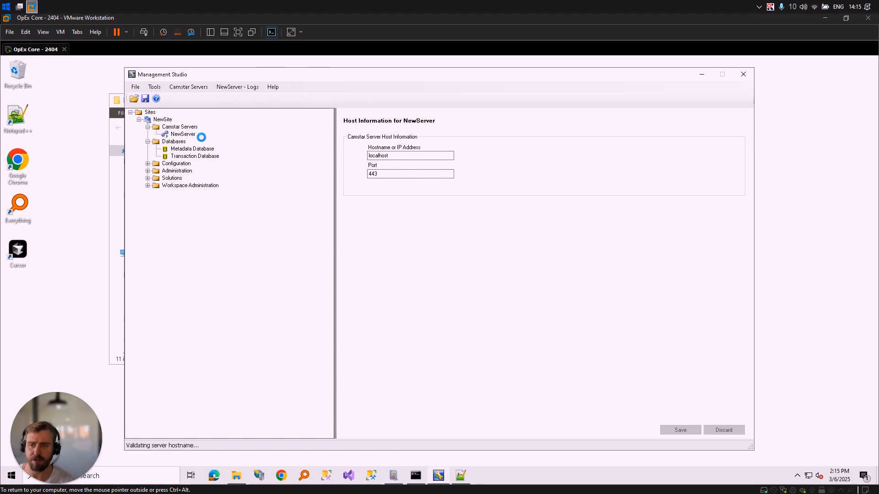
{"action": "left_click", "coordinate": [237, 87]}
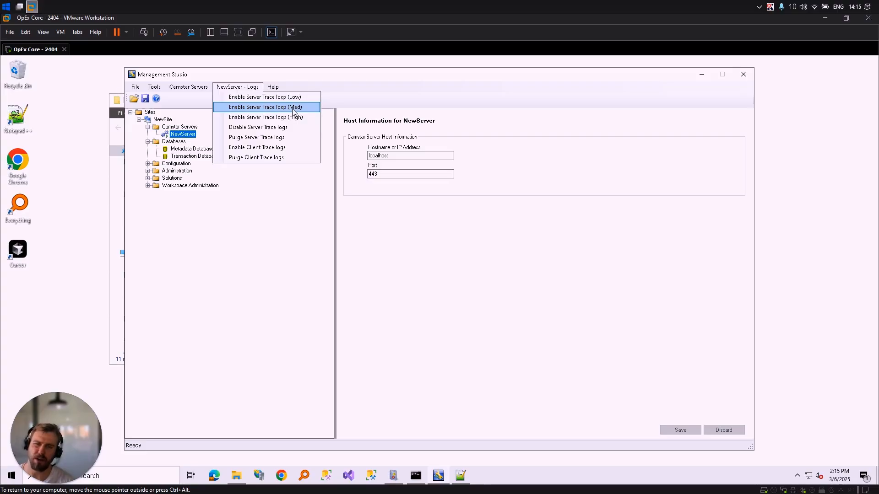
{"action": "left_click", "coordinate": [357, 74]}
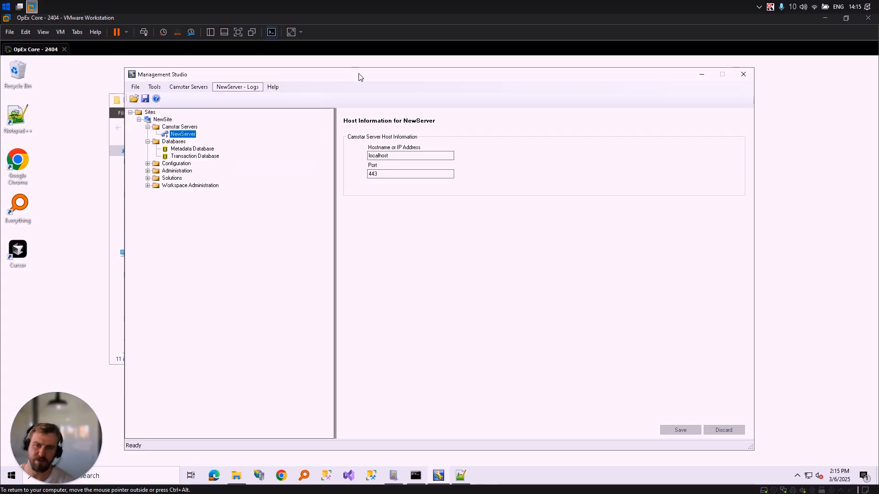
{"action": "left_click", "coordinate": [245, 88]}
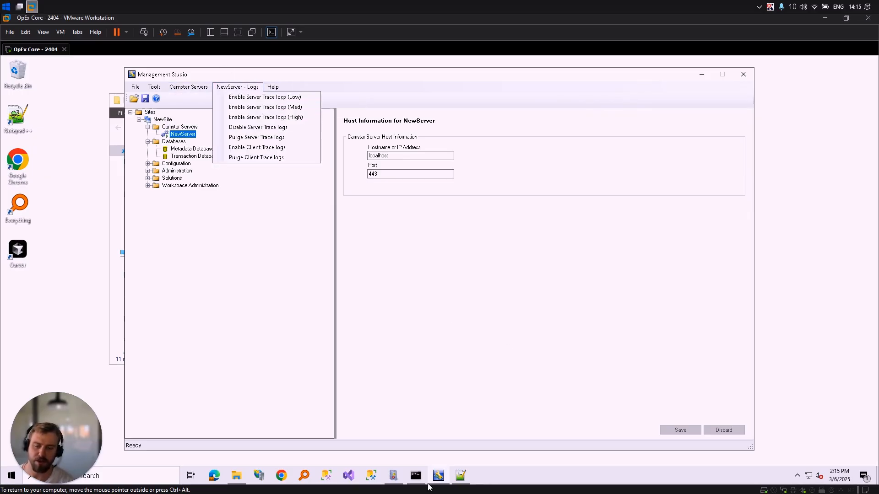
{"action": "left_click", "coordinate": [507, 285]}
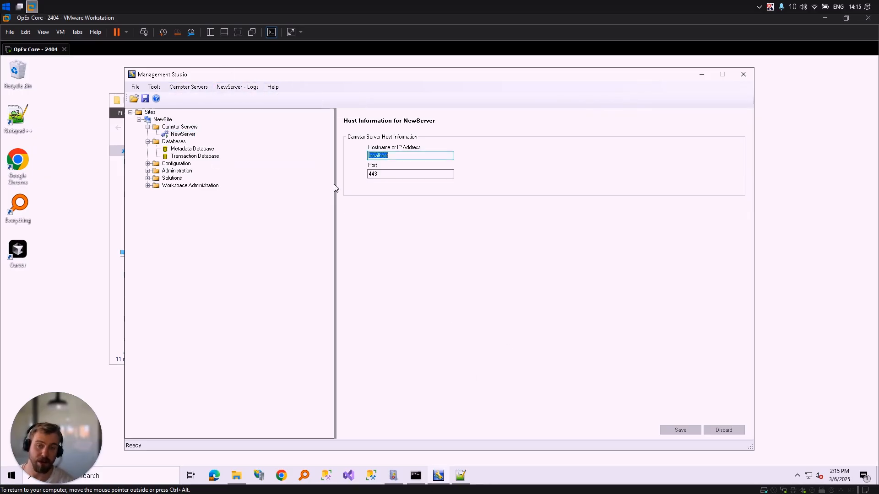
{"action": "left_click", "coordinate": [702, 74]}
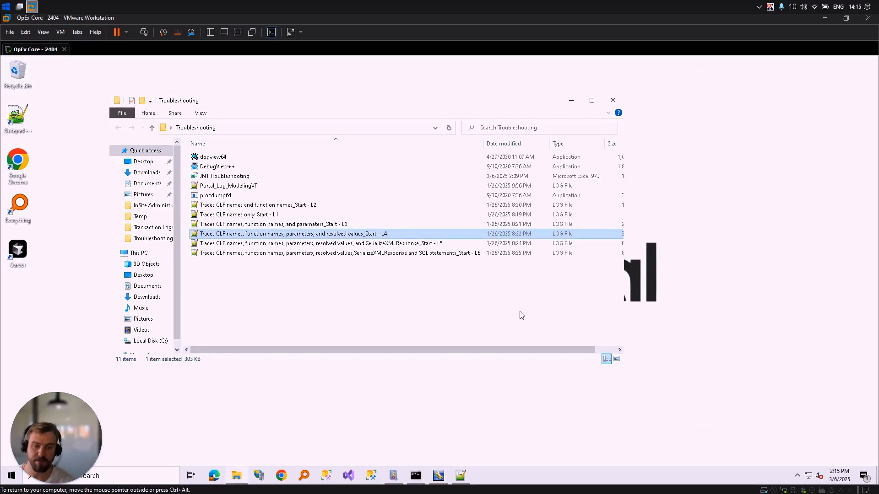
Step: Open the log "Traces CLF names, function names, parameters, and resolved values_Start - L4" and examine the resolved Condition and ElseFrom values
{"action": "double_click", "coordinate": [376, 235]}
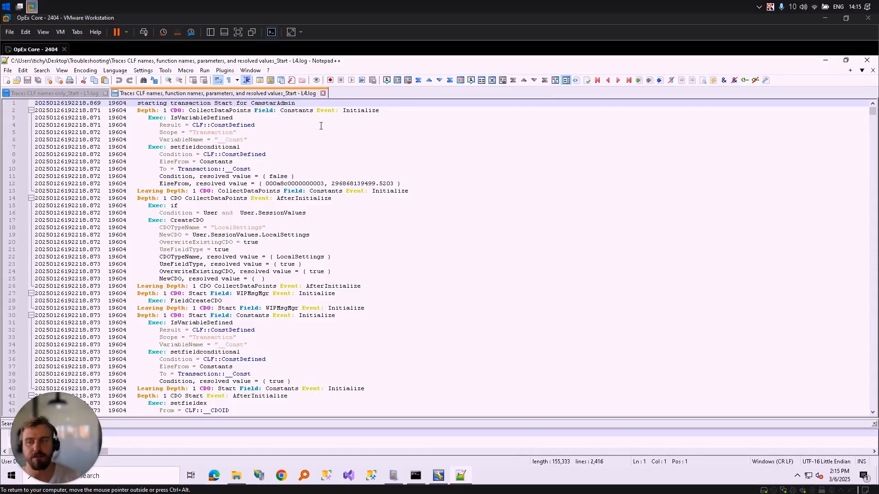
{"action": "double_click", "coordinate": [290, 177]}
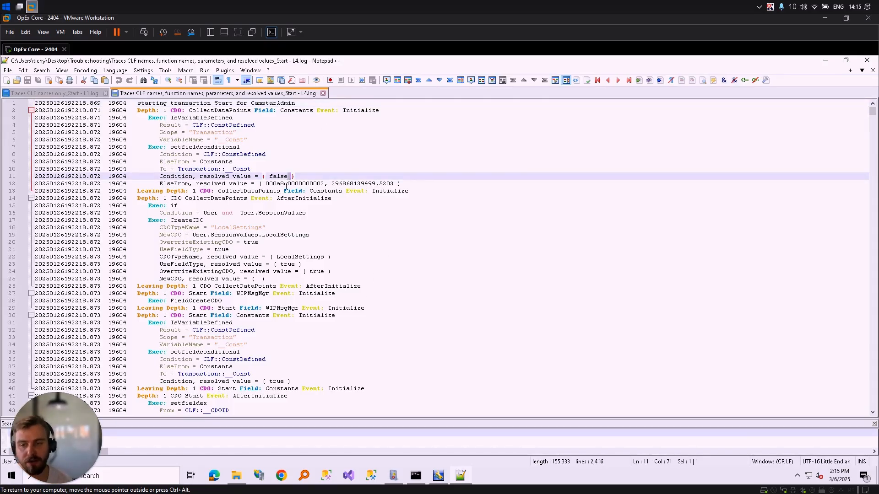
{"action": "left_click", "coordinate": [283, 184]}
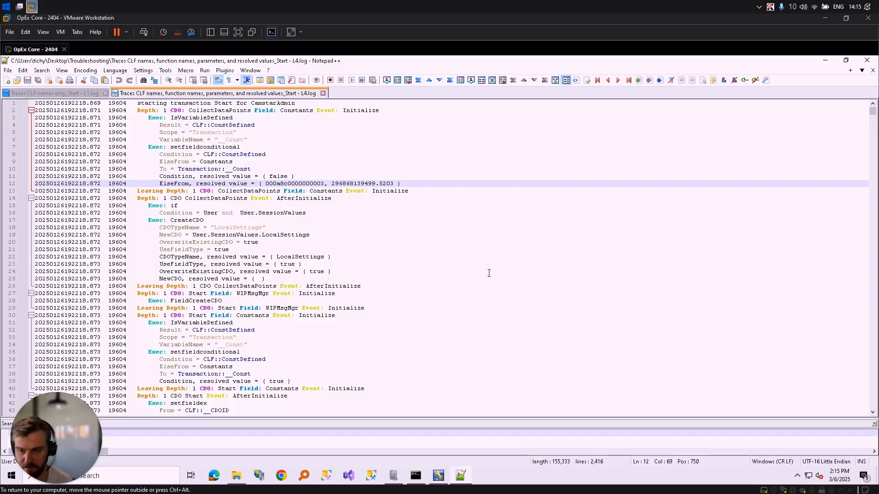
Step: Open the SerializeXMLResponse L5 log from the Troubleshooting folder and select the whole request XML on line 2
{"action": "left_click", "coordinate": [236, 477]}
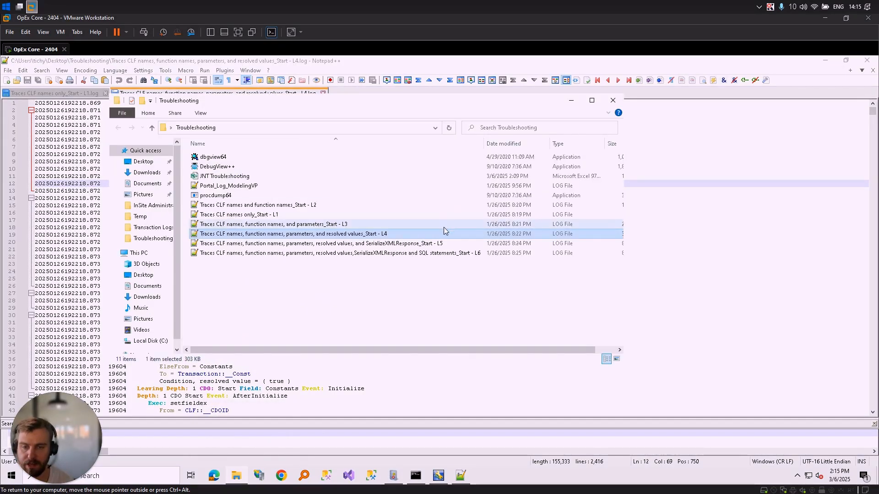
{"action": "double_click", "coordinate": [438, 246]}
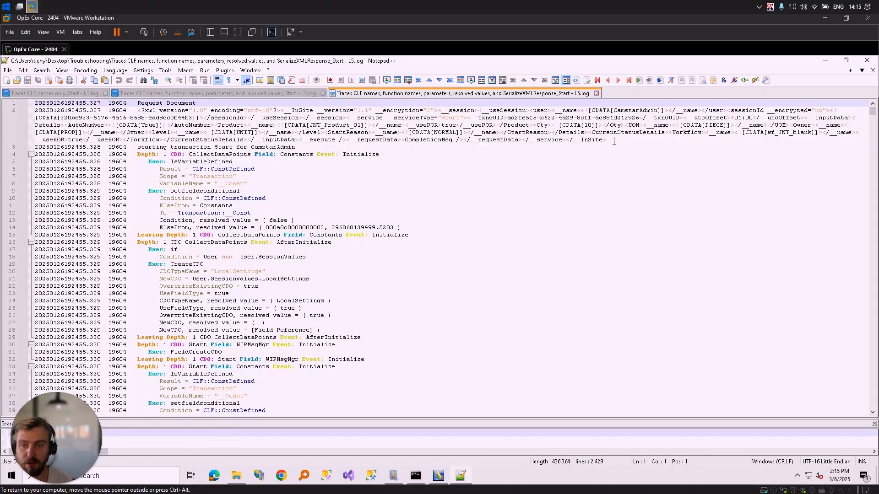
{"action": "mouse_move", "coordinate": [607, 140]}
{"action": "left_mouse_down"}
{"action": "mouse_move", "coordinate": [124, 118]}
{"action": "mouse_move", "coordinate": [605, 112]}
{"action": "mouse_move", "coordinate": [611, 143]}
{"action": "left_mouse_up"}
{"action": "left_click", "coordinate": [138, 111]}
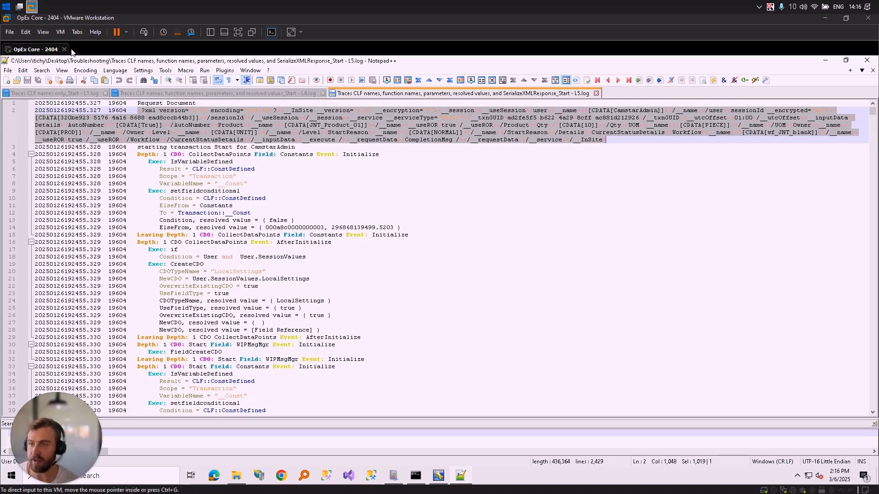
Step: Paste the request XML into a new document and pretty-print it with indentation
{"action": "key", "text": "ctrl+n"}
{"action": "key", "text": "ctrl+v"}
{"action": "key", "text": "ctrl+alt+shift+b"}
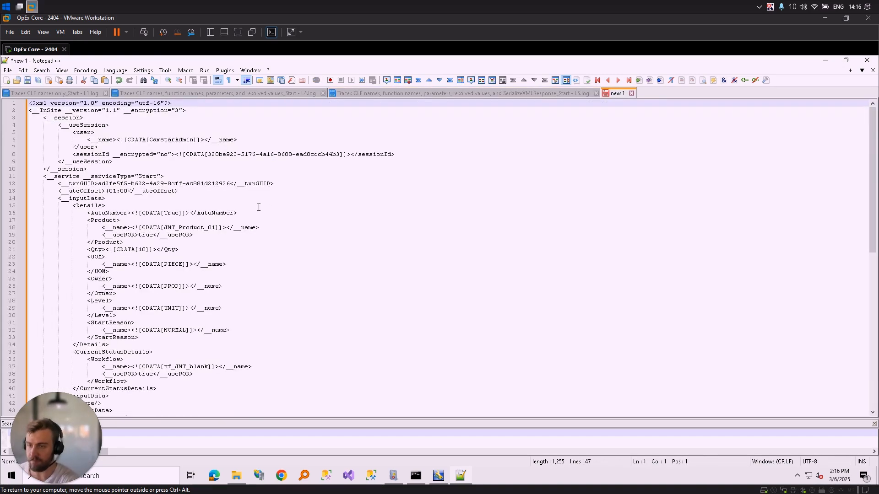
Step: Examine the formatted request XML, focusing on the session section with its user name and session ID
{"action": "scroll", "coordinate": [259, 207], "scroll_direction": "down", "scroll_amount": 1}
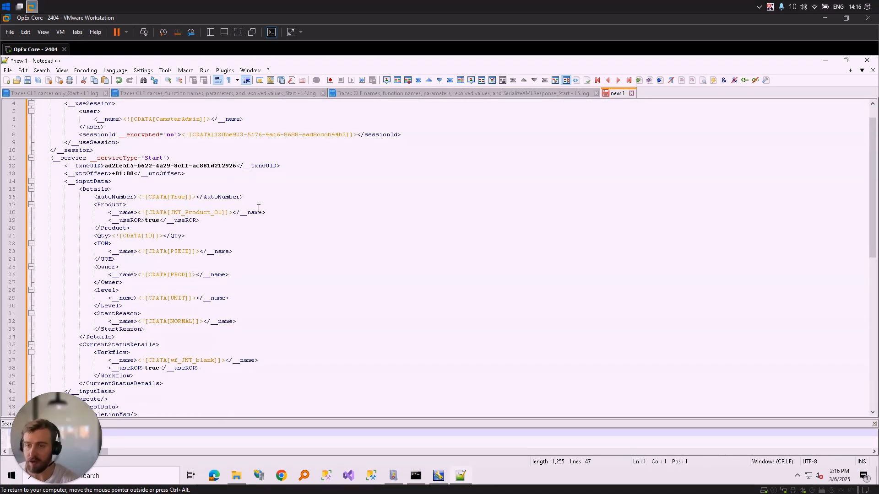
{"action": "left_click", "coordinate": [258, 207]}
{"action": "scroll", "coordinate": [363, 206], "scroll_direction": "up", "scroll_amount": 1}
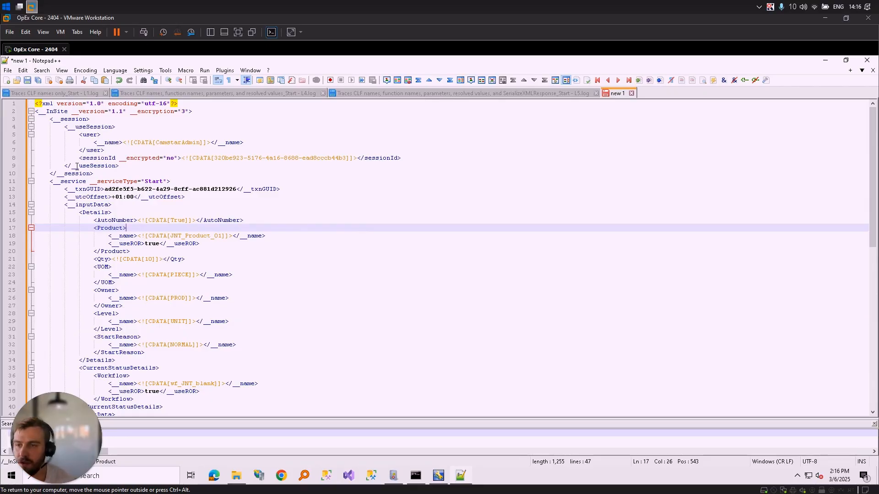
{"action": "left_click_drag", "start_coordinate": [49, 119], "coordinate": [93, 173]}
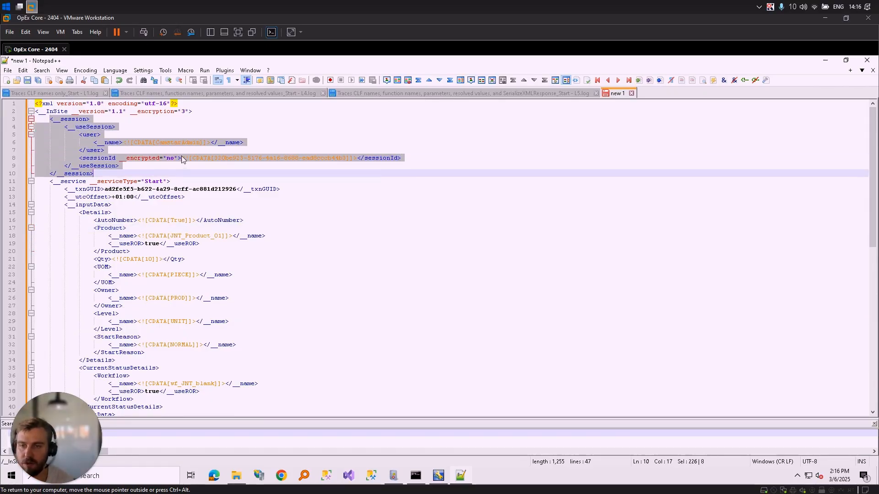
{"action": "double_click", "coordinate": [185, 143]}
{"action": "left_click", "coordinate": [87, 174]}
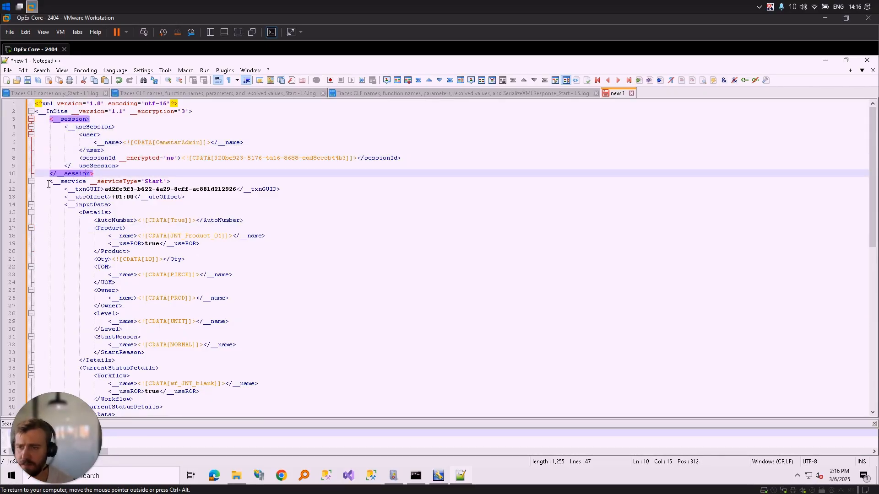
Step: Examine the Start service section and its inputData block in the formatted request XML, and return to the L5 log
{"action": "left_click_drag", "start_coordinate": [49, 184], "coordinate": [391, 313]}
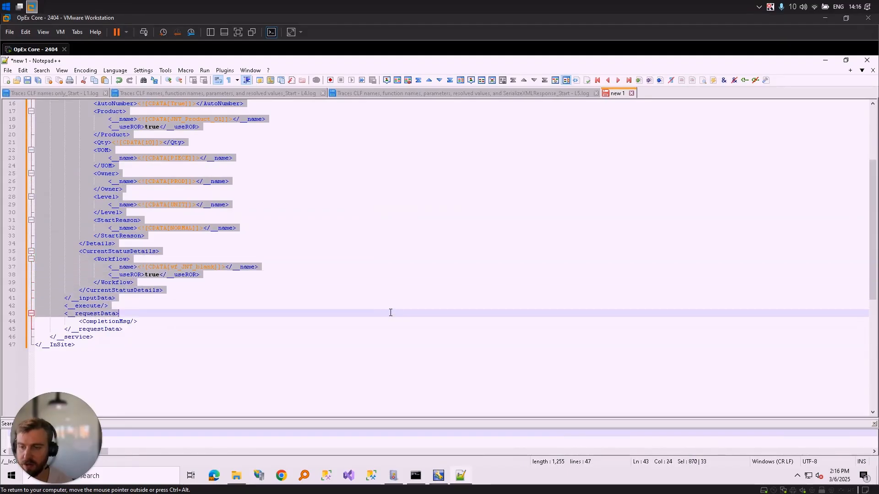
{"action": "scroll", "coordinate": [398, 309], "scroll_direction": "up", "scroll_amount": 3}
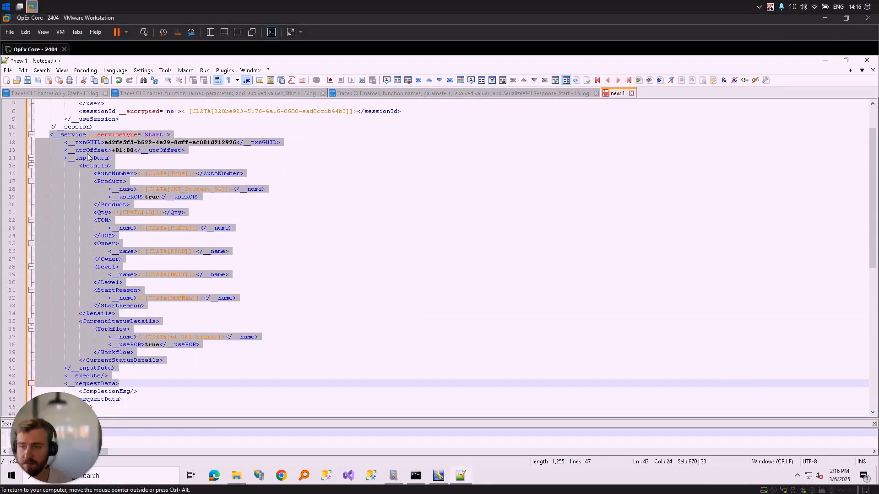
{"action": "left_click", "coordinate": [89, 157]}
{"action": "left_click_drag", "start_coordinate": [63, 158], "coordinate": [322, 369]}
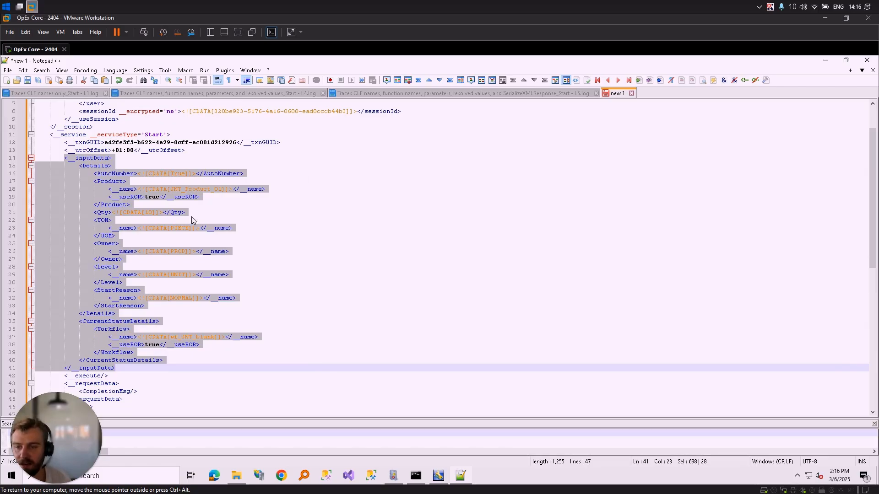
{"action": "left_click", "coordinate": [265, 315]}
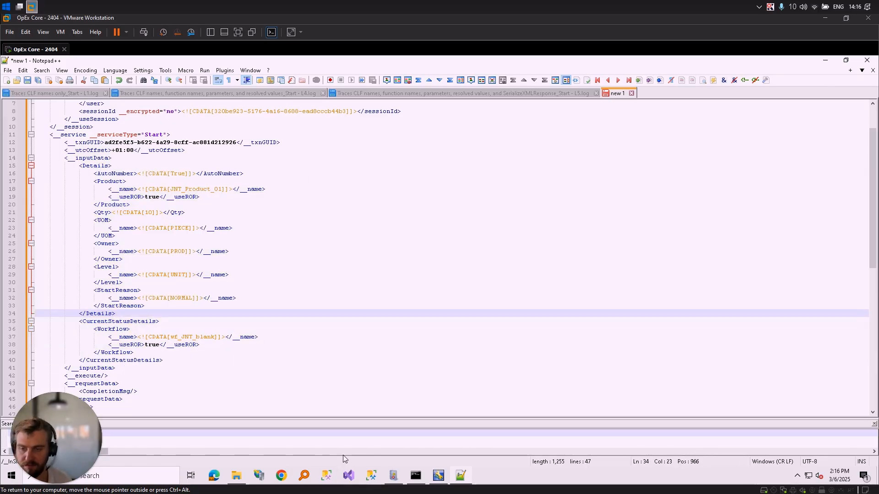
{"action": "left_click", "coordinate": [572, 94]}
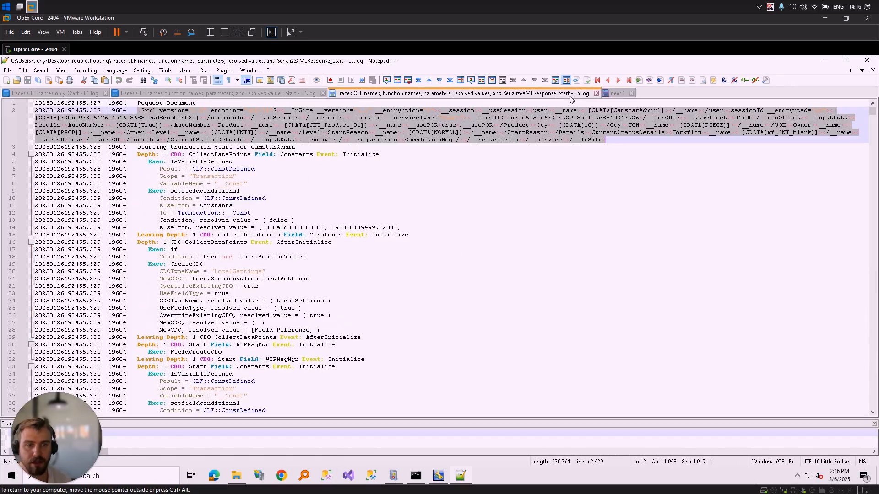
{"action": "left_click", "coordinate": [338, 187]}
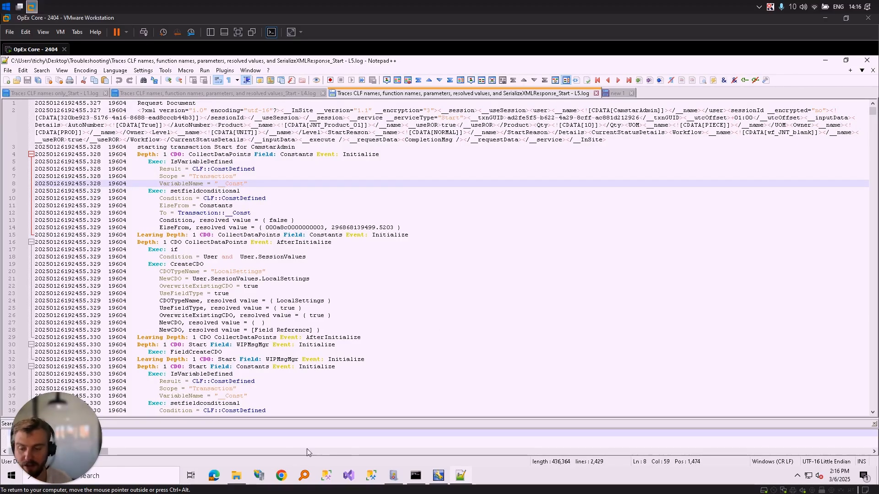
Step: Open the "SerializeXMLResponse and SQL statements_Start - L6" log and examine its request XML on line 2 and the response XML near the end
{"action": "left_click", "coordinate": [236, 475]}
{"action": "double_click", "coordinate": [288, 253]}
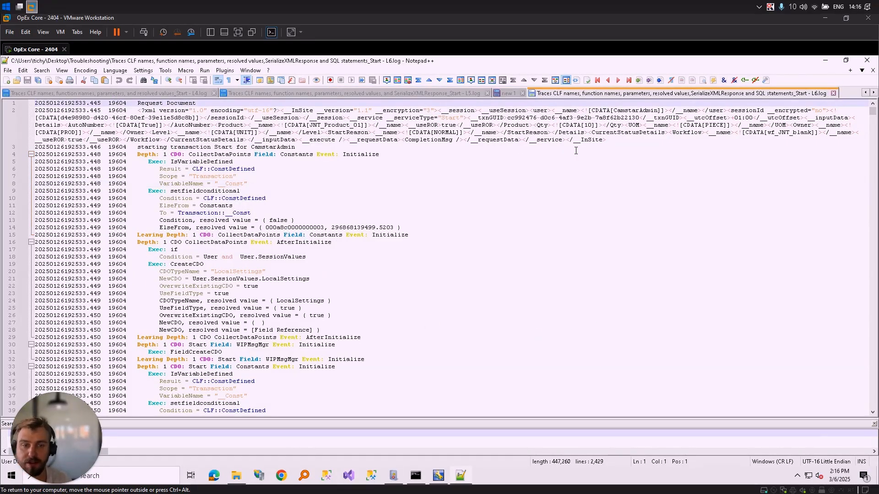
{"action": "left_click_drag", "start_coordinate": [616, 143], "coordinate": [111, 118]}
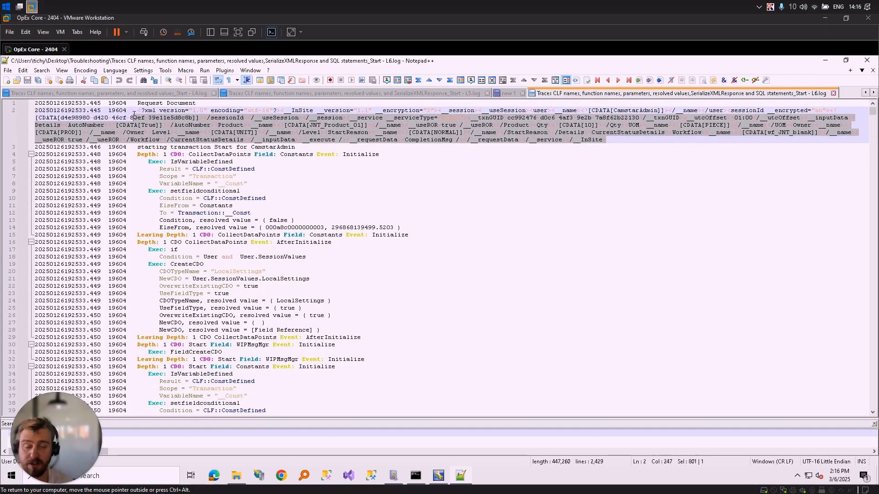
{"action": "left_click_drag", "start_coordinate": [872, 112], "coordinate": [872, 298]}
Step: Switch to Command Prompt and rerun csiTraceLogUtil enable -l6 from the InSite Server folder
{"action": "left_click", "coordinate": [416, 475]}
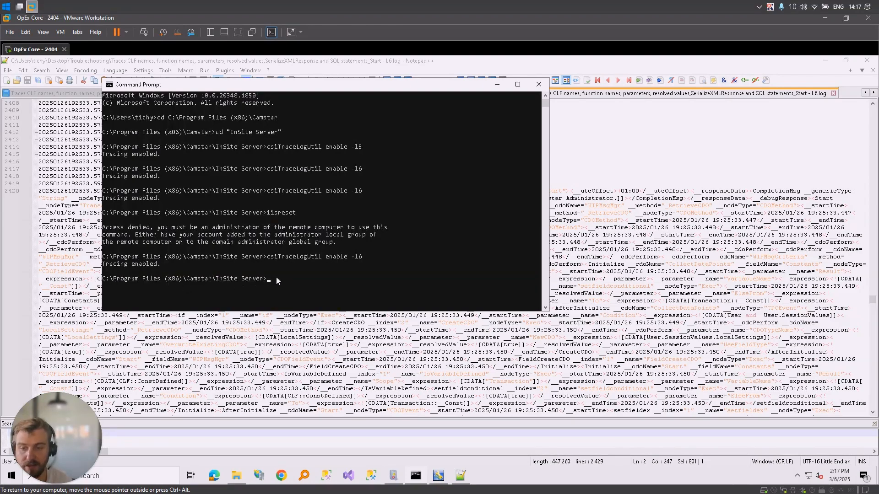
{"action": "key", "text": "Up"}
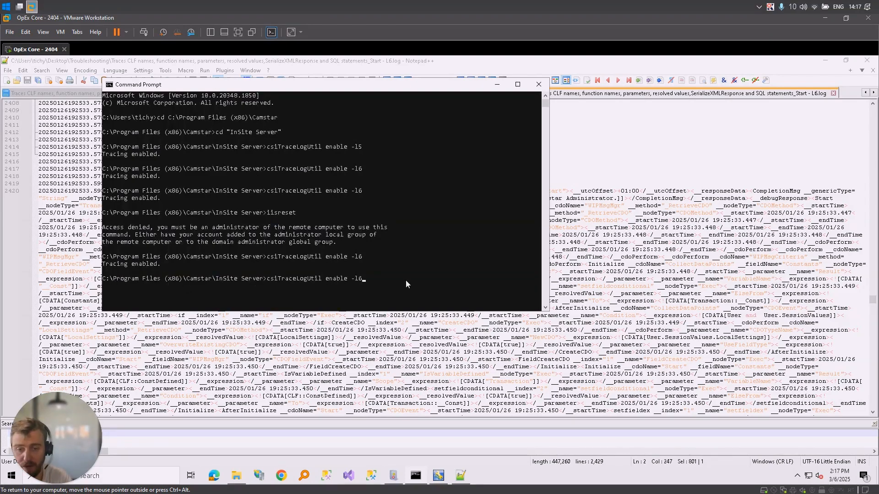
{"action": "key", "text": "Return"}
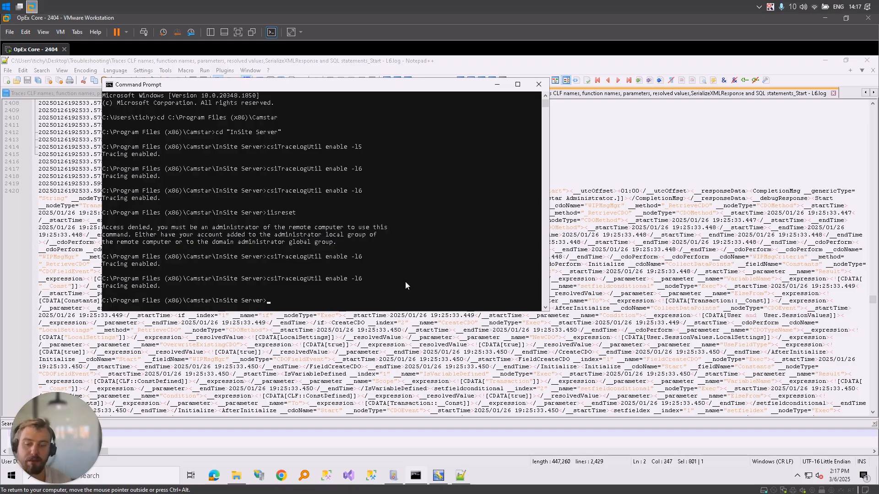
Step: Switch to Management Studio and look at the log commands for NewServer, leaving the settings alone and minimizing the window
{"action": "left_click", "coordinate": [438, 475]}
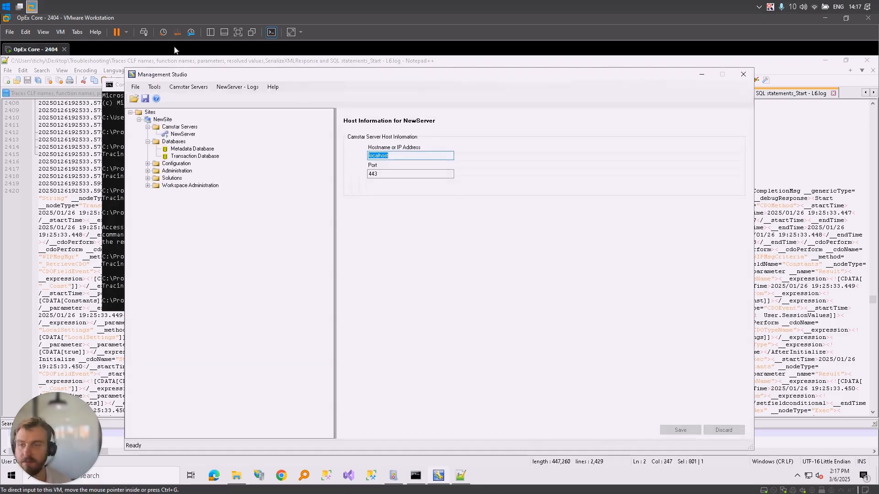
{"action": "left_click", "coordinate": [237, 87]}
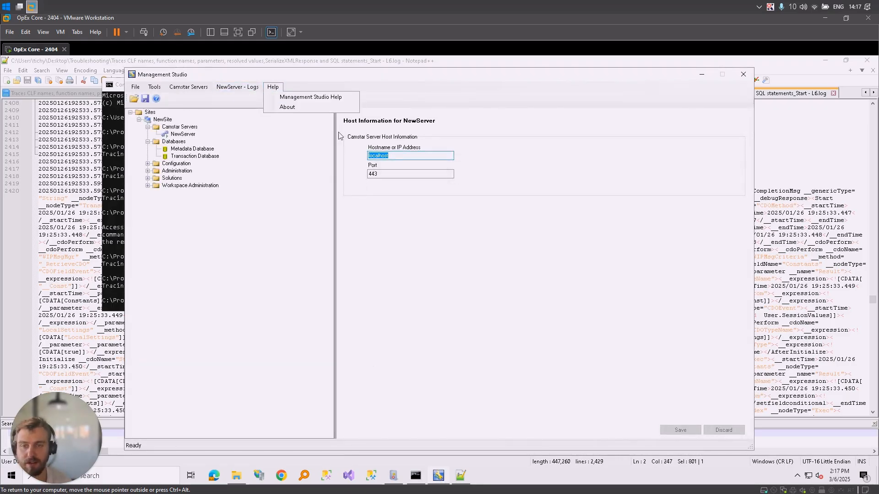
{"action": "left_click", "coordinate": [611, 105]}
{"action": "left_click", "coordinate": [703, 75]}
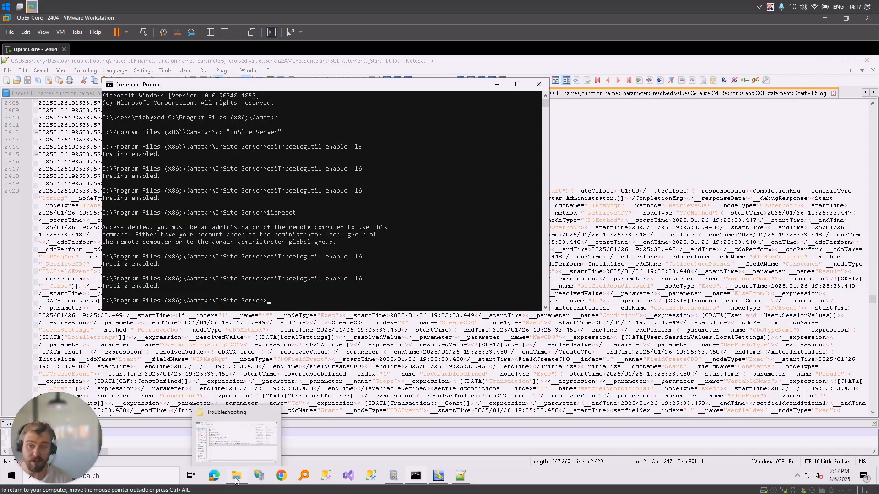
Step: Minimize the log editor and open the JNT Troubleshooting workbook from the Troubleshooting folder
{"action": "left_click", "coordinate": [824, 61]}
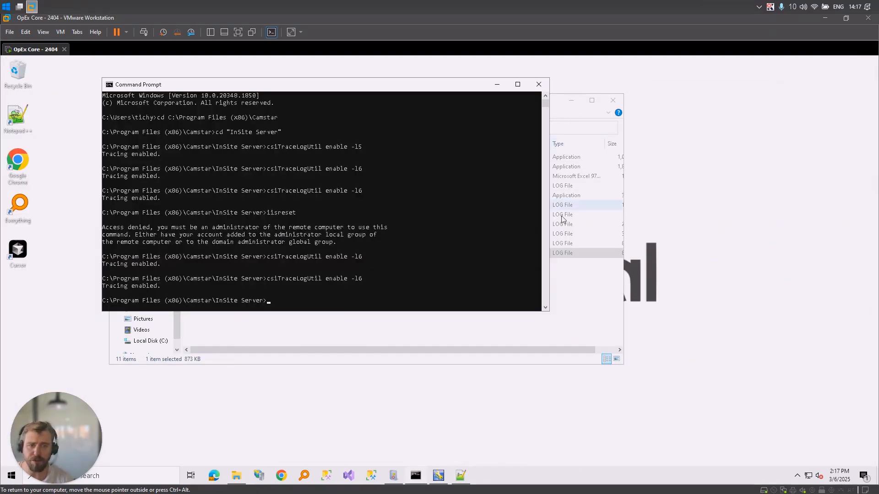
{"action": "left_click", "coordinate": [586, 224]}
{"action": "left_click", "coordinate": [241, 178]}
{"action": "double_click", "coordinate": [241, 178]}
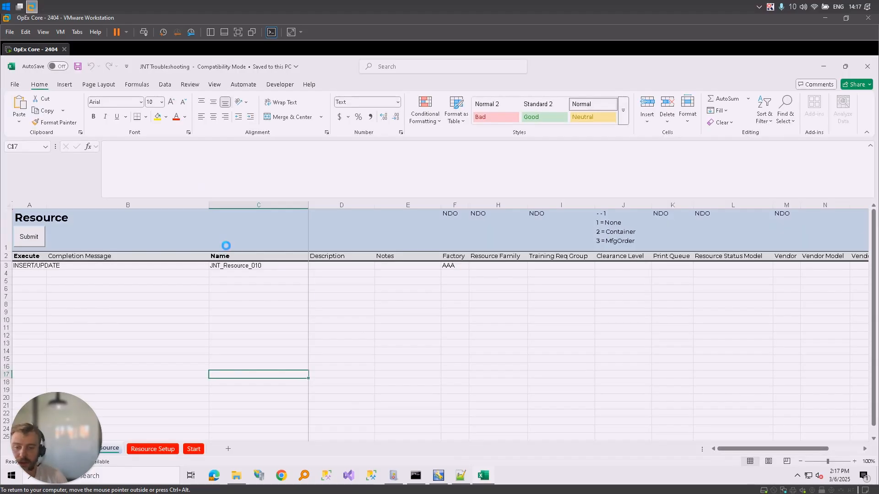
Step: Fill rows 4 to 7 of the Resource sheet with names JNT_Resource_011 to JNT_Resource_014, execute action INSERT/UPDATE and factory AAA
{"action": "left_click", "coordinate": [238, 267]}
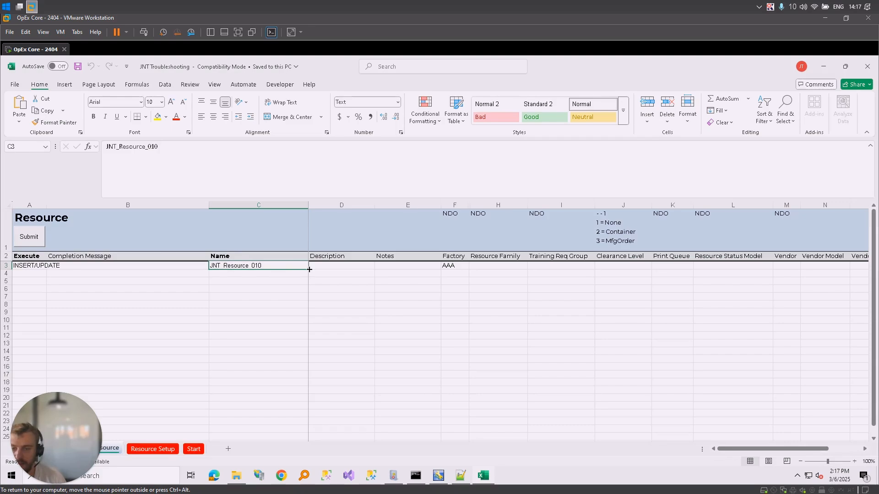
{"action": "left_click_drag", "start_coordinate": [308, 269], "coordinate": [311, 294]}
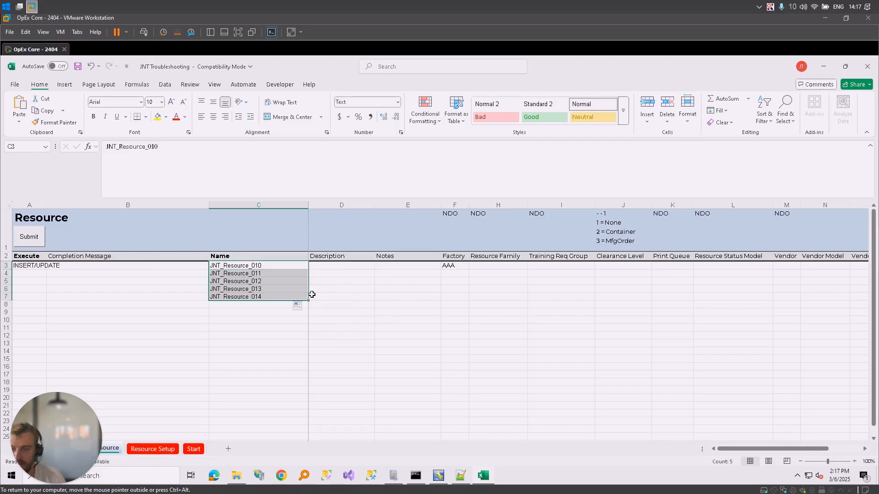
{"action": "left_click", "coordinate": [33, 266]}
{"action": "left_click_drag", "start_coordinate": [46, 268], "coordinate": [45, 299]}
{"action": "left_click", "coordinate": [438, 284]}
{"action": "left_click", "coordinate": [464, 266]}
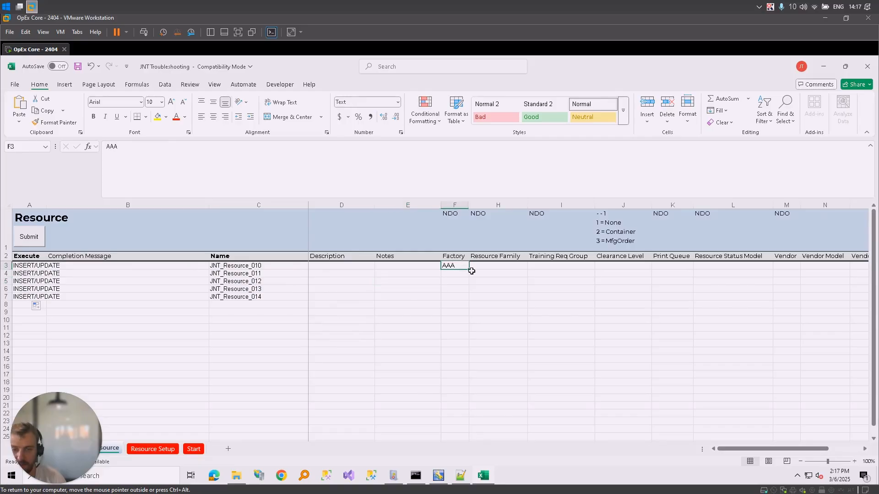
{"action": "left_click", "coordinate": [471, 271]}
{"action": "left_click", "coordinate": [464, 266]}
{"action": "left_click_drag", "start_coordinate": [468, 269], "coordinate": [463, 300]}
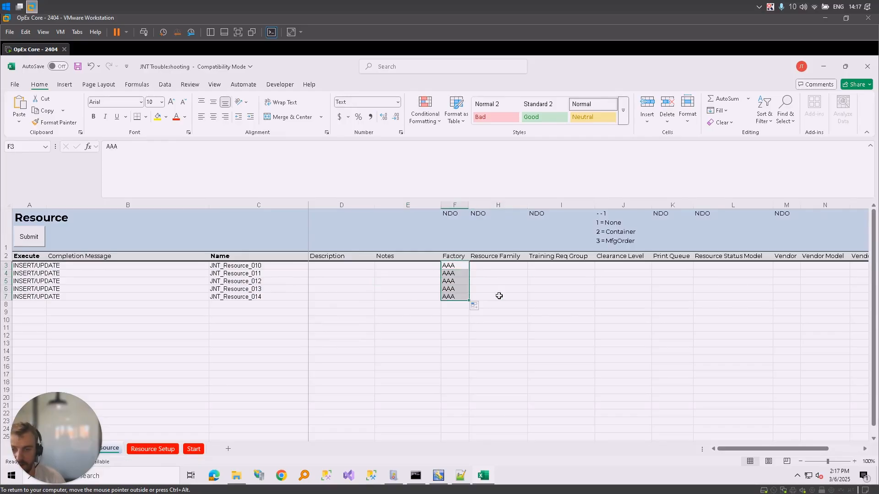
Step: Submit the five resource rows to the server and bring up the Transaction Logs folder
{"action": "left_click", "coordinate": [218, 289]}
{"action": "left_click", "coordinate": [29, 237]}
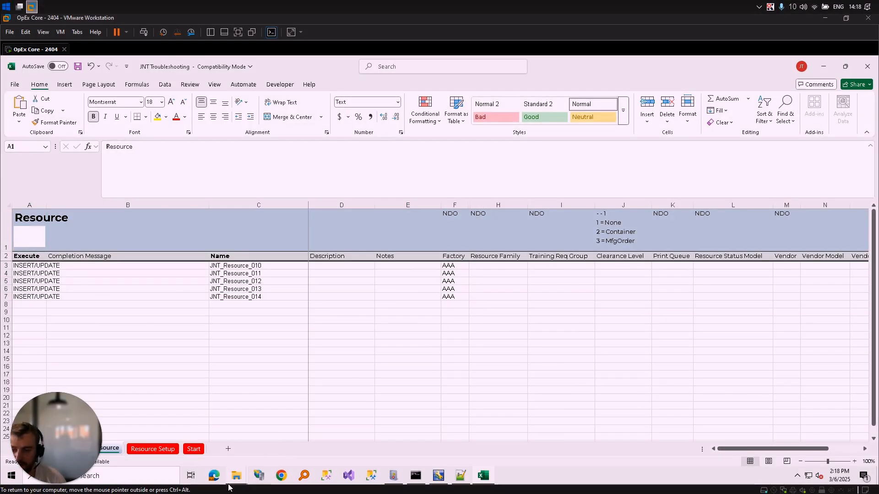
{"action": "mouse_move", "coordinate": [235, 480]}
{"action": "left_click", "coordinate": [280, 437]}
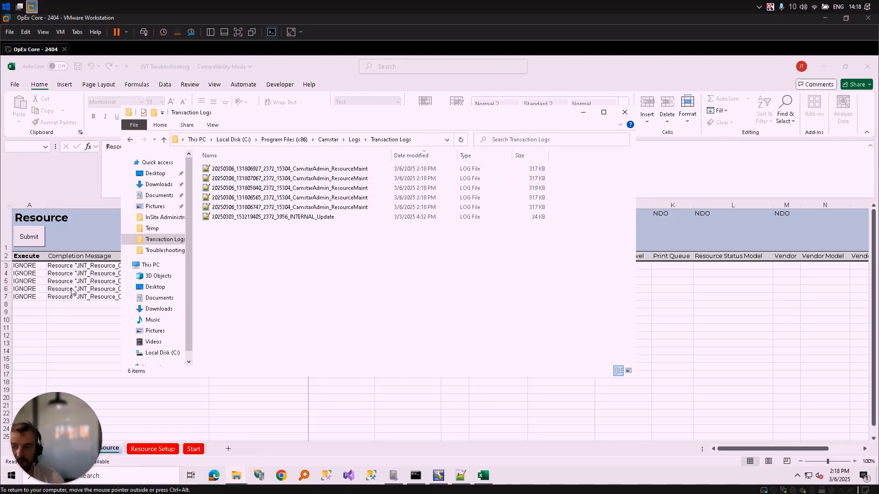
Step: Open the log 20250306_131806927_2372_15304_CamstarAdmin_ResourceMaint and select the request XML on line 2
{"action": "double_click", "coordinate": [356, 169]}
{"action": "left_click", "coordinate": [351, 194]}
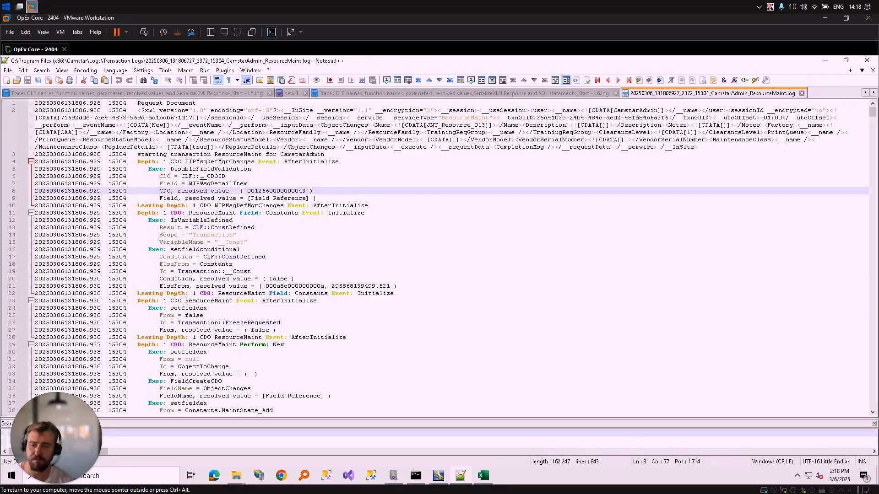
{"action": "triple_click", "coordinate": [153, 116]}
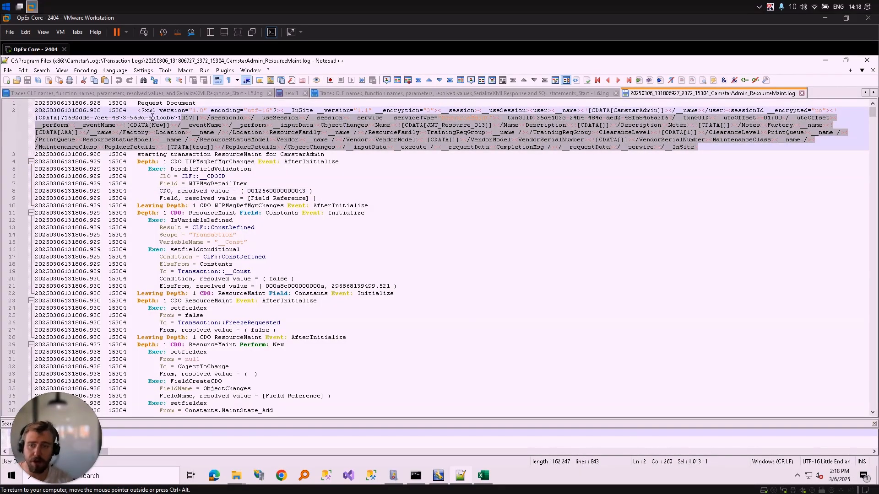
Step: Paste the ResourceMaint request XML into a new document, pretty-print it with indentation and set its language to XML
{"action": "key", "text": "ctrl+n"}
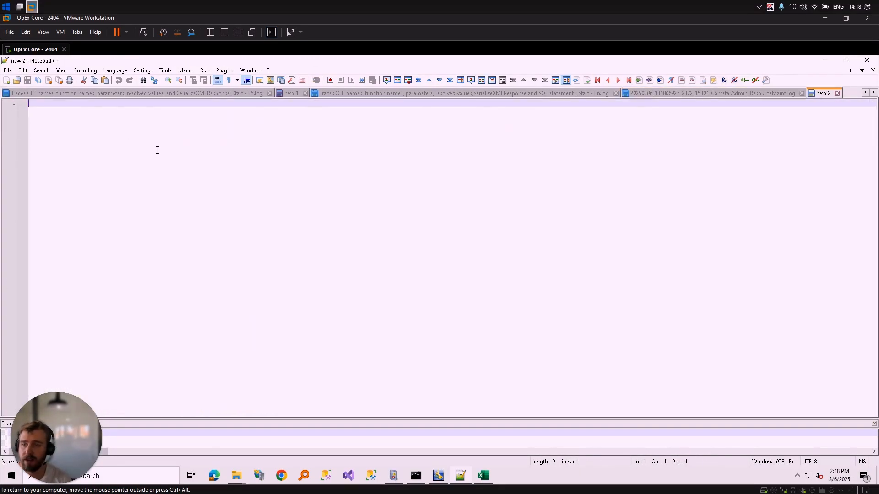
{"action": "key", "text": "ctrl+v"}
{"action": "key", "text": "ctrl+alt+shift+b"}
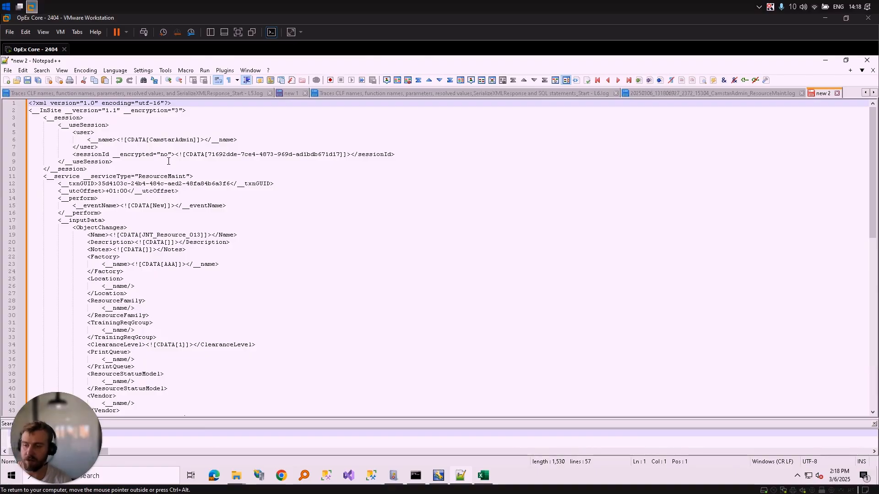
{"action": "scroll", "coordinate": [168, 161], "scroll_direction": "down", "scroll_amount": 4}
{"action": "left_click", "coordinate": [228, 184]}
{"action": "key", "text": "alt+l"}
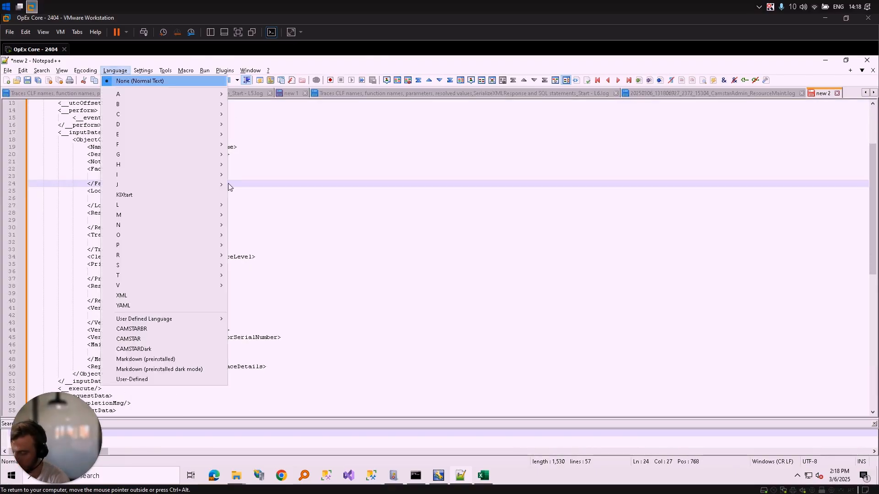
{"action": "key", "text": "x"}
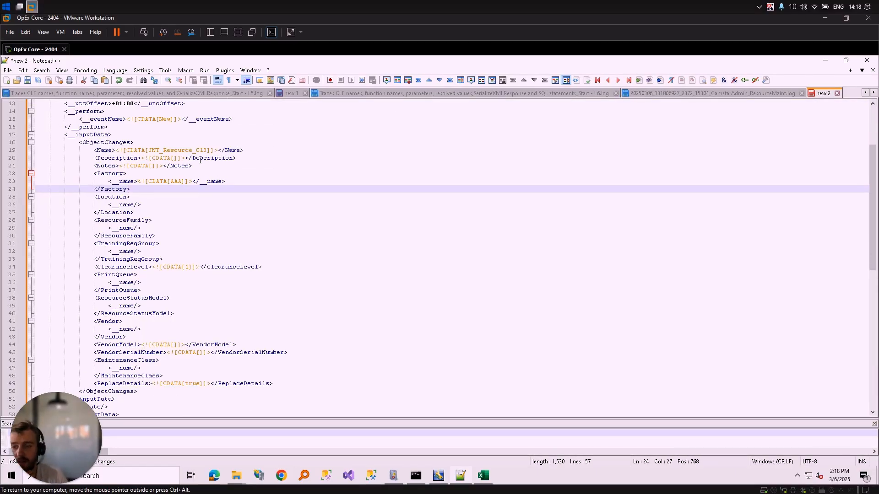
Step: Examine the resource Name and Factory values under ObjectChanges in the formatted ResourceMaint request
{"action": "double_click", "coordinate": [178, 150]}
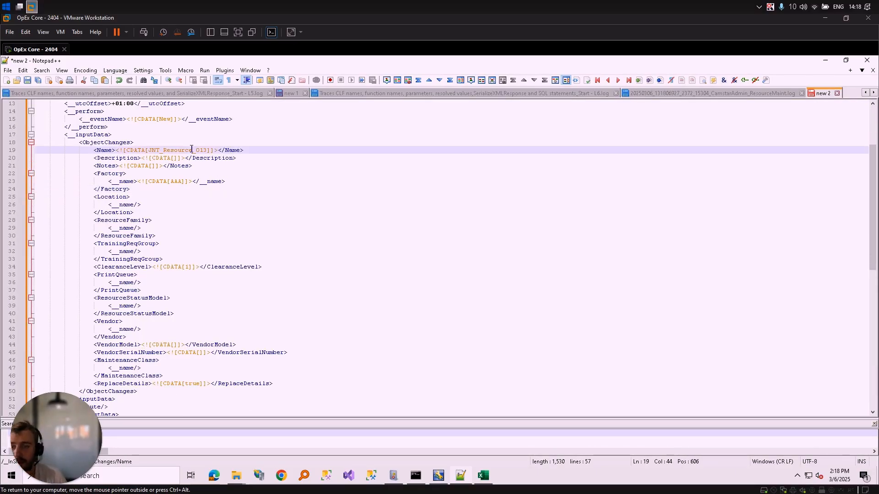
{"action": "double_click", "coordinate": [175, 181]}
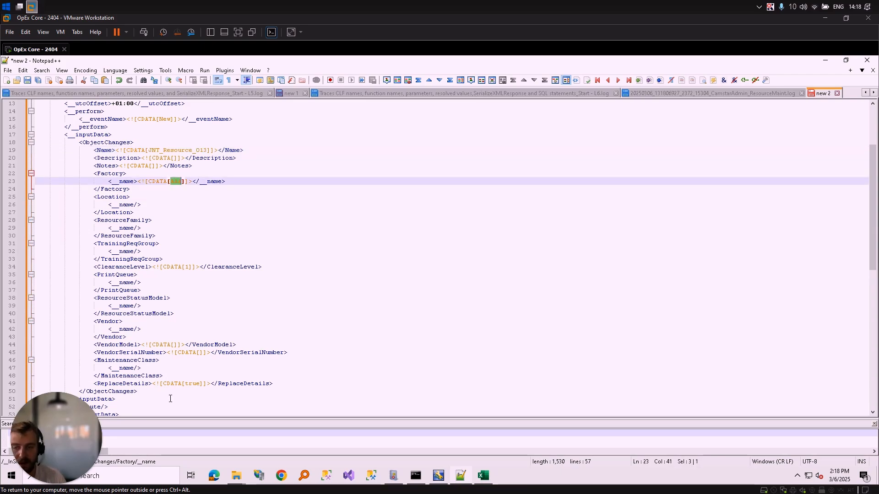
{"action": "scroll", "coordinate": [173, 396], "scroll_direction": "down", "scroll_amount": 1}
{"action": "scroll", "coordinate": [211, 370], "scroll_direction": "up", "scroll_amount": 5}
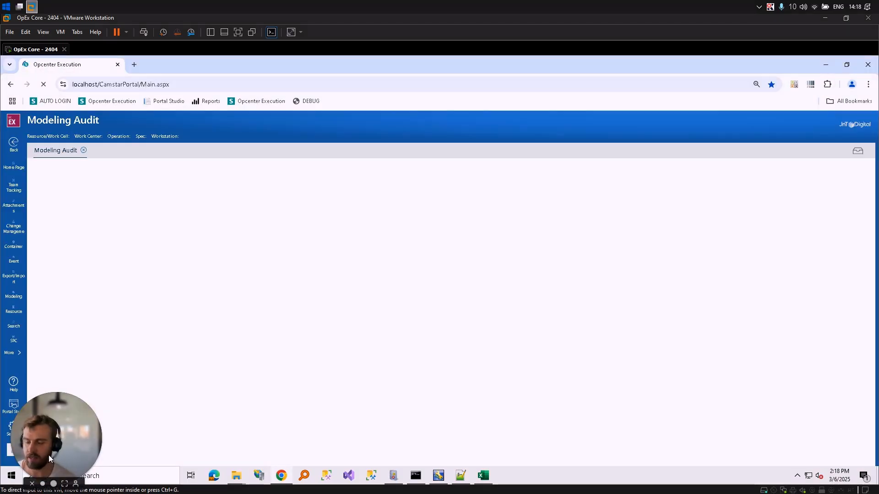
Step: Go to page 8 of the Modeling Audit report in the Opcenter portal to view the resource entries
{"action": "left_click_drag", "start_coordinate": [49, 456], "coordinate": [724, 419]}
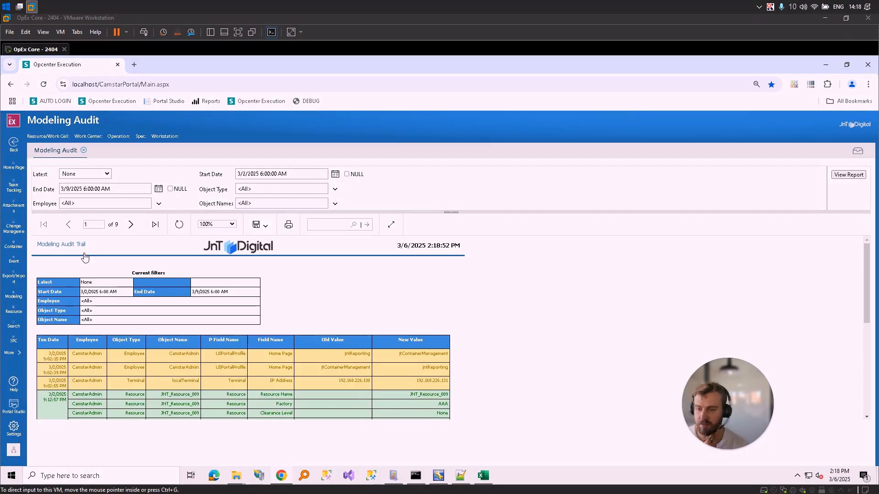
{"action": "left_click", "coordinate": [96, 224]}
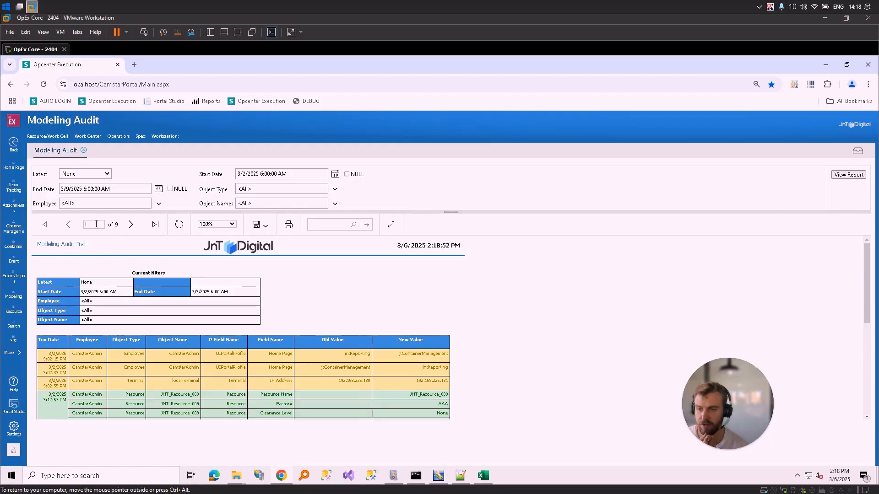
{"action": "double_click", "coordinate": [96, 224]}
{"action": "type", "text": "8"}
{"action": "key", "text": "Return"}
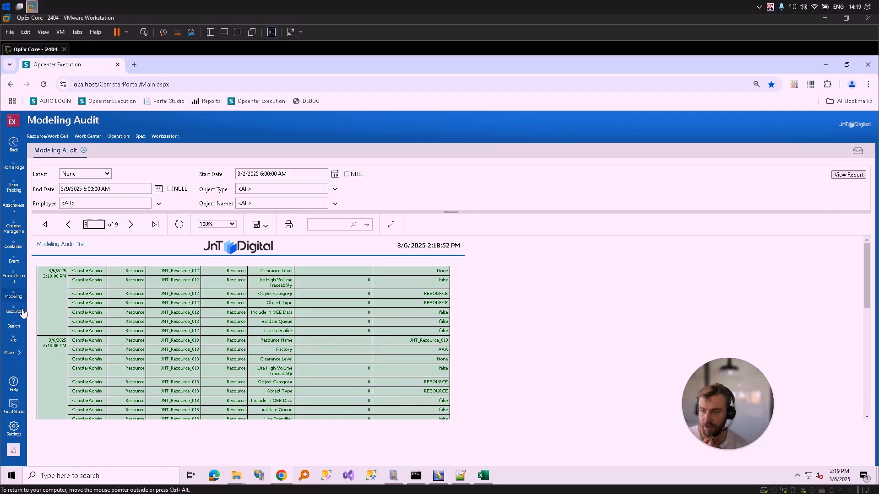
Step: Open Modeling in the Opcenter portal, filter the objects by Res and open the Resource instance JNT_Resource_013
{"action": "left_click", "coordinate": [18, 355]}
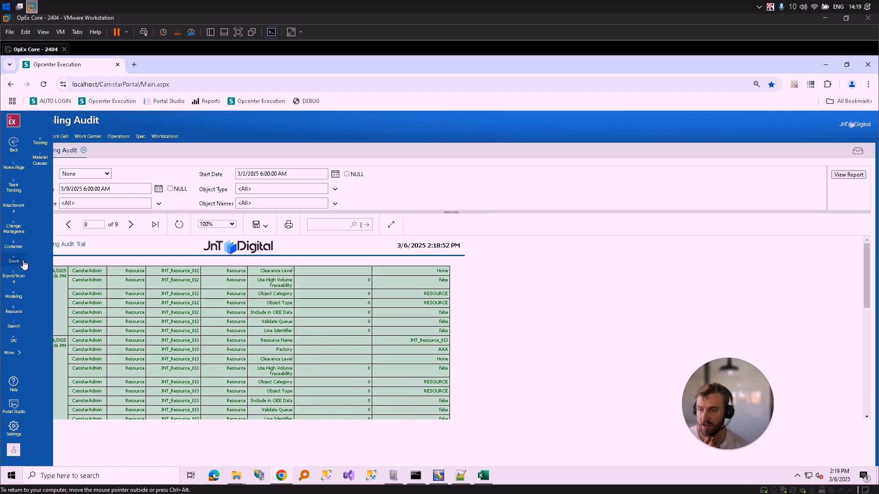
{"action": "left_click", "coordinate": [20, 291]}
{"action": "left_click", "coordinate": [46, 140]}
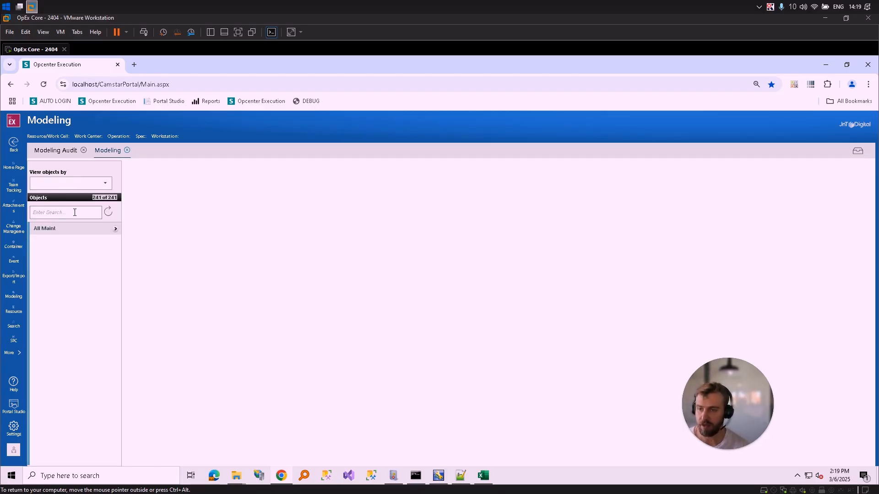
{"action": "type", "text": "Res"}
{"action": "left_click", "coordinate": [41, 247]}
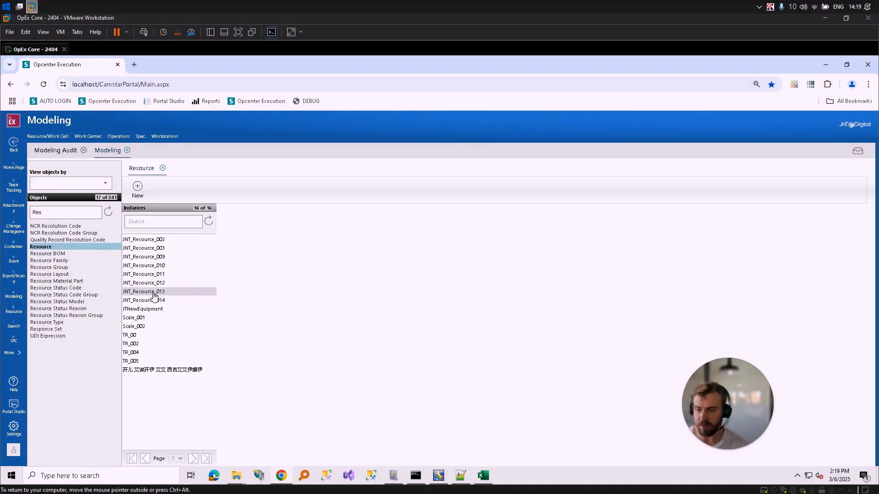
{"action": "left_click", "coordinate": [156, 293]}
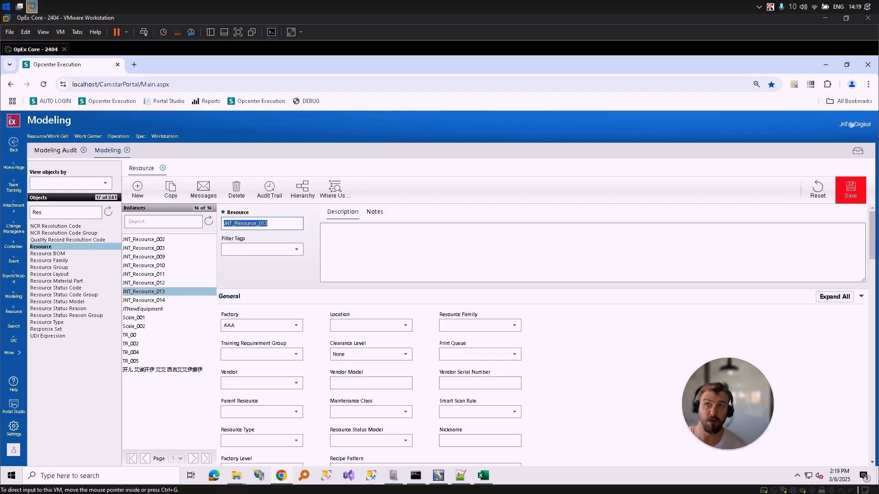
Step: Go to the Camstar WCF Services folder under Program Files (x86)\Camstar and open web.config in Notepad++
{"action": "left_click", "coordinate": [824, 63]}
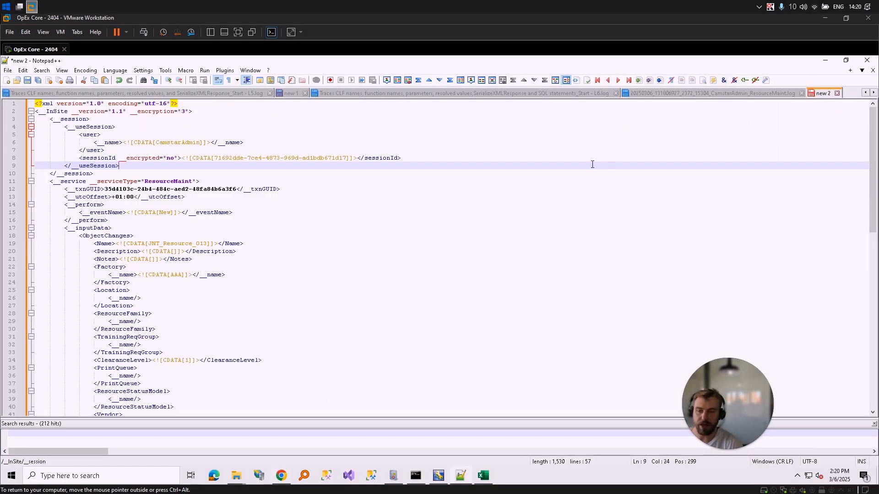
{"action": "left_click", "coordinate": [825, 60]}
{"action": "left_click", "coordinate": [250, 323]}
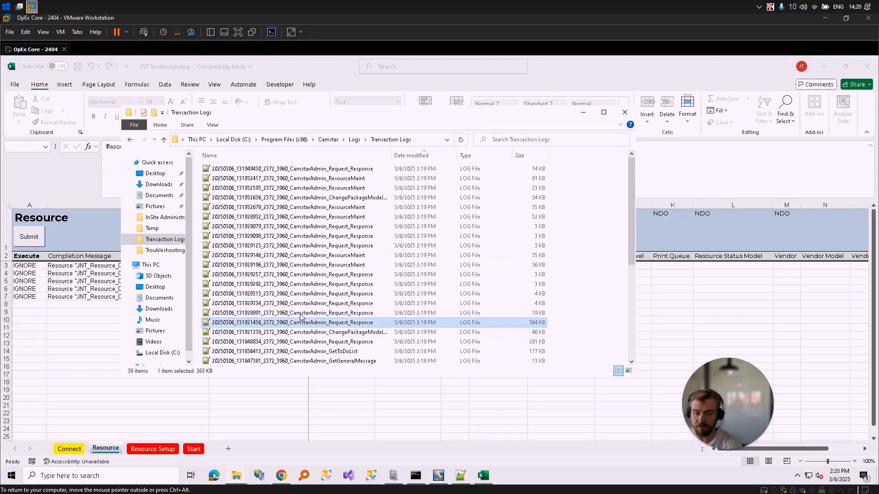
{"action": "left_click", "coordinate": [358, 144]}
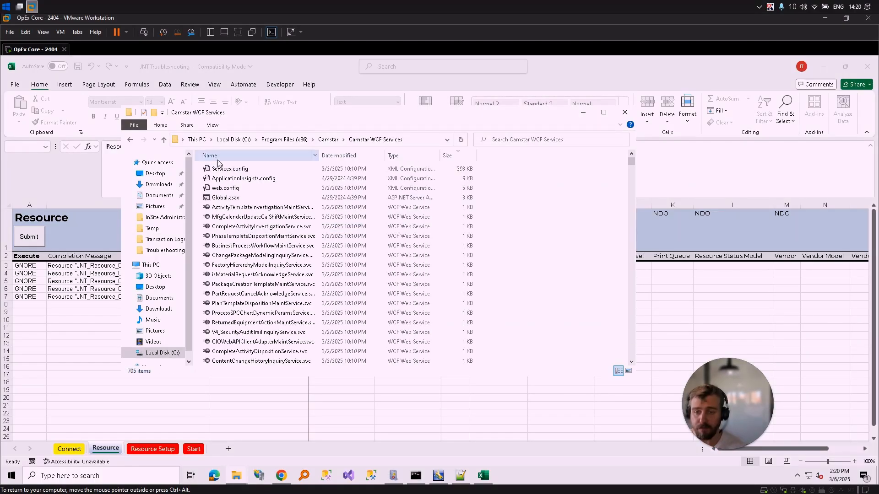
{"action": "right_click", "coordinate": [253, 188]}
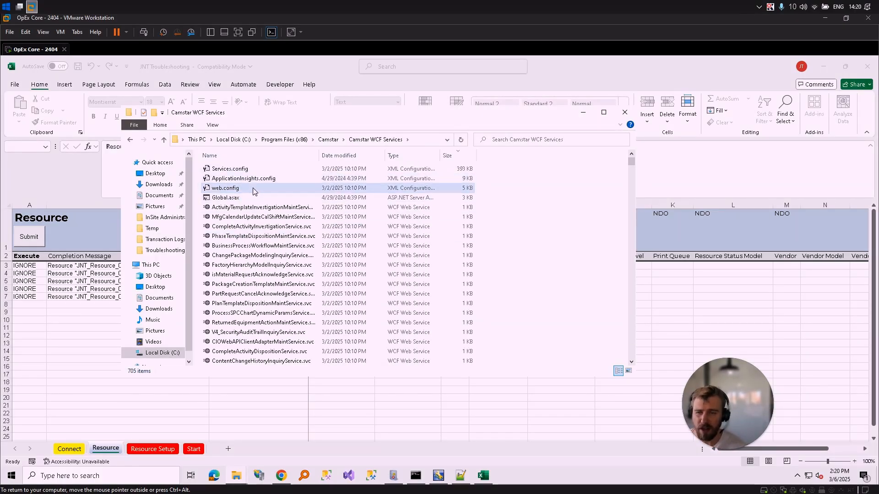
{"action": "left_click", "coordinate": [348, 206]}
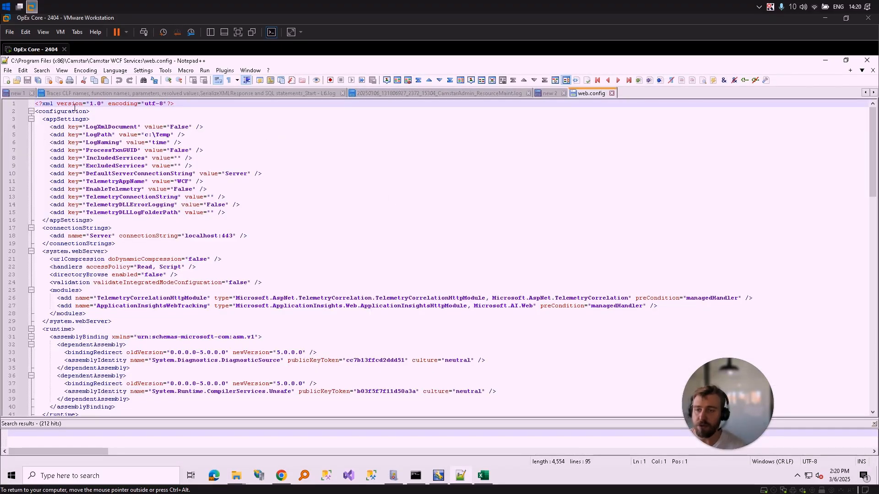
Step: Review the logging keys under appSettings and set the LogNaming value to service;method;longtime;user
{"action": "left_click_drag", "start_coordinate": [49, 131], "coordinate": [322, 202]}
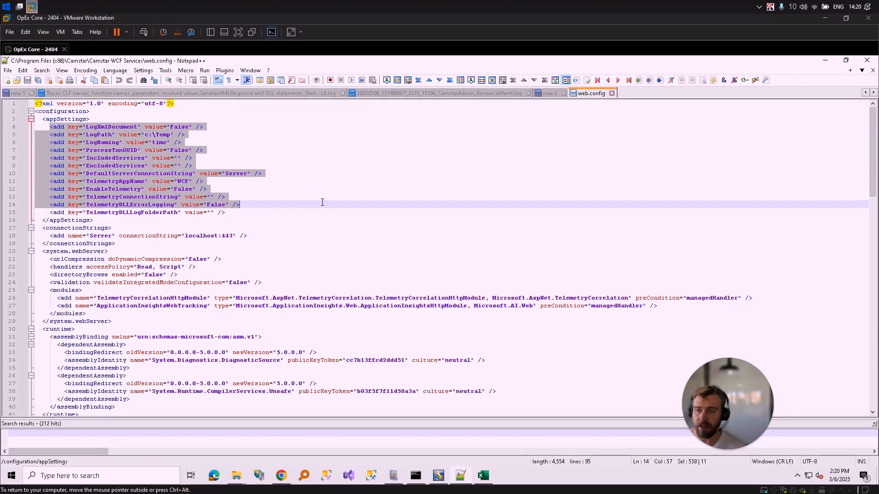
{"action": "double_click", "coordinate": [183, 128]}
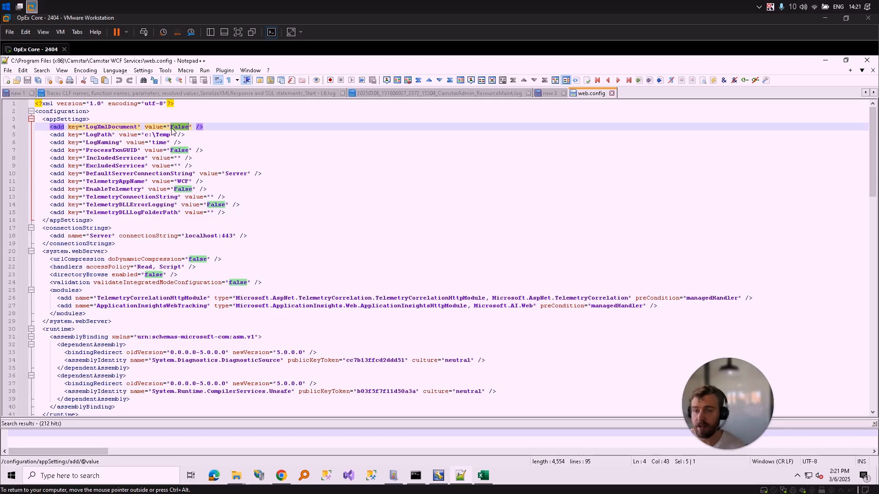
{"action": "double_click", "coordinate": [103, 127]}
{"action": "double_click", "coordinate": [102, 143]}
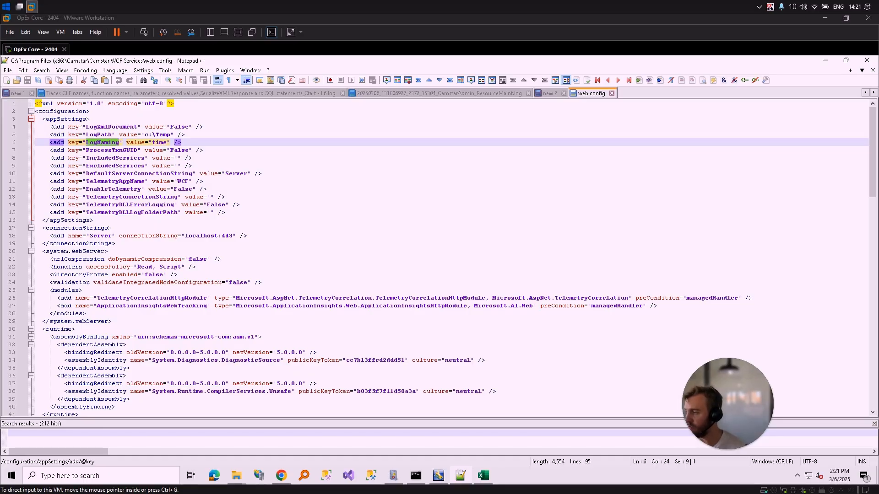
{"action": "double_click", "coordinate": [160, 143]}
{"action": "type", "text": "service;method;longtime;user"}
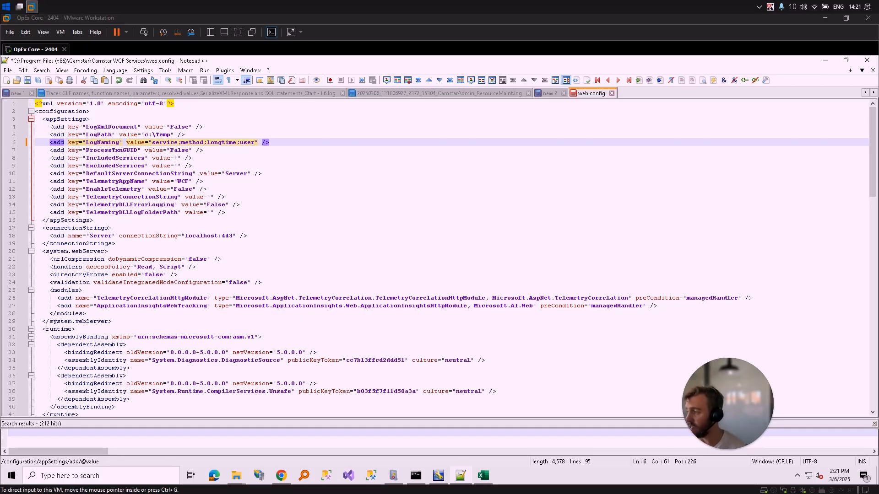
Step: Add a LogStatistics key with the value True on a new line below LogNaming
{"action": "left_click", "coordinate": [293, 142]}
{"action": "key", "text": "Return"}
{"action": "type", "text": "<add key=\"LogStatistics\" value=\"True\" />"}
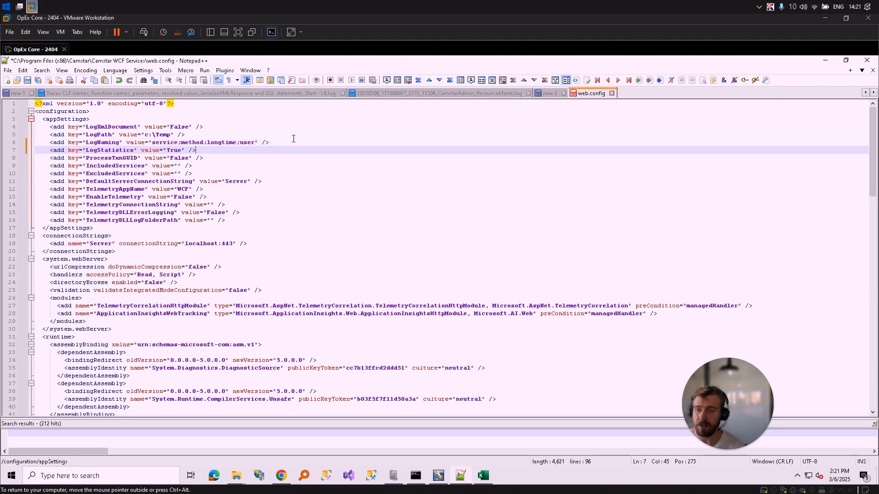
{"action": "left_click", "coordinate": [166, 151]}
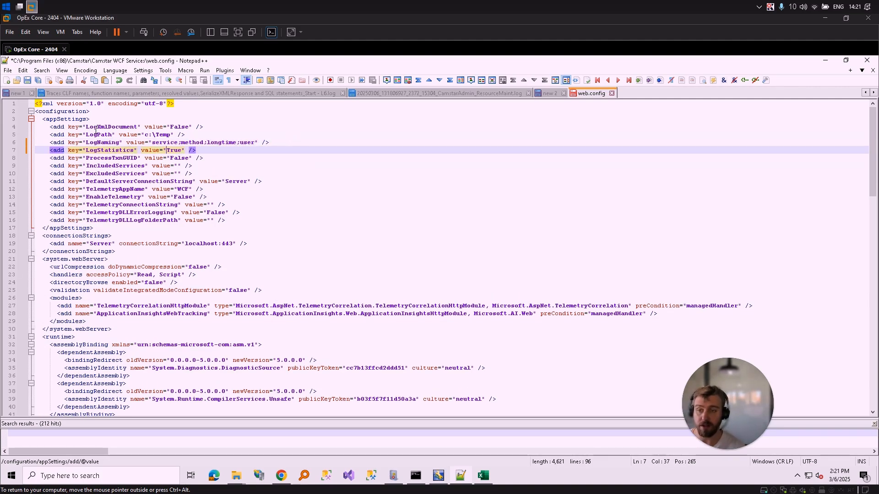
Step: Set the LogXmlDocument value to True and save web.config
{"action": "double_click", "coordinate": [176, 127]}
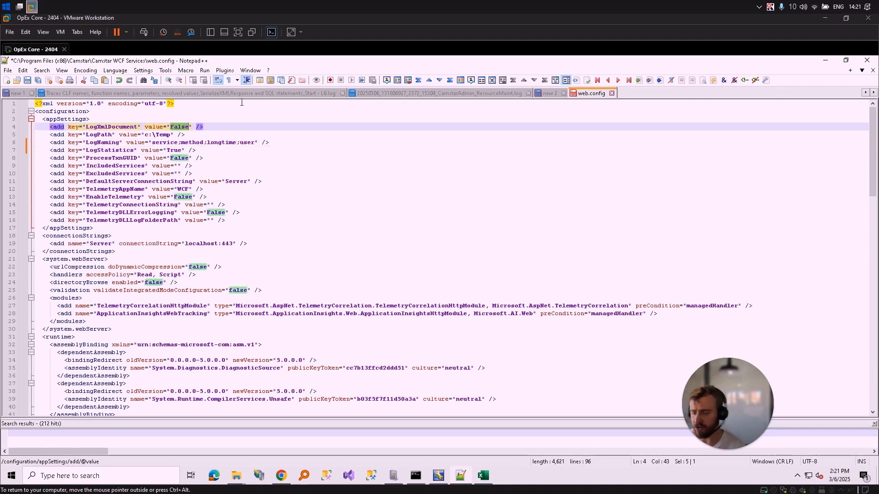
{"action": "type", "text": "True"}
{"action": "left_click", "coordinate": [327, 158]}
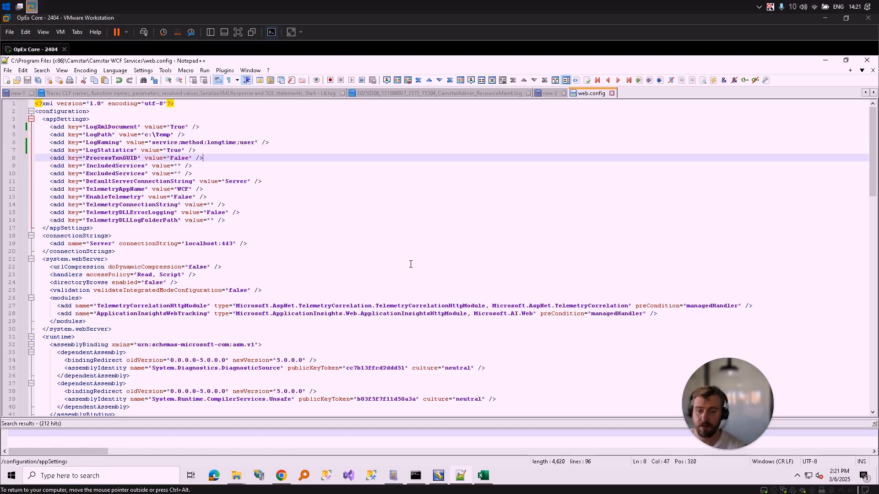
Step: Recycle the Camstar WCF Services application pool in IIS Manager and return to the config file
{"action": "left_click", "coordinate": [264, 476]}
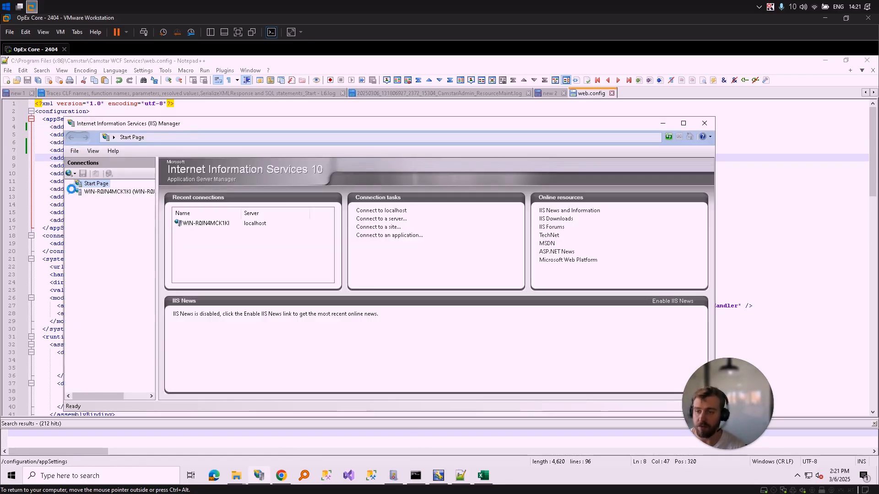
{"action": "left_click", "coordinate": [110, 191]}
{"action": "left_click", "coordinate": [114, 200]}
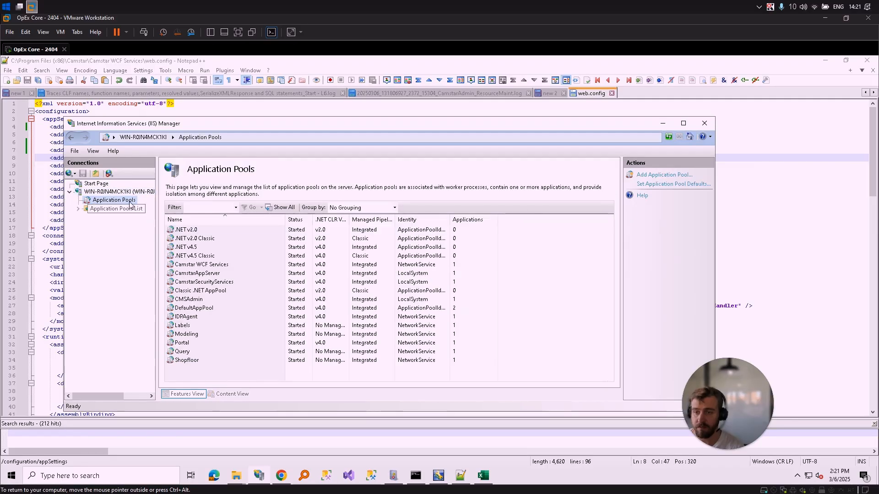
{"action": "right_click", "coordinate": [243, 264]}
{"action": "left_click", "coordinate": [263, 311]}
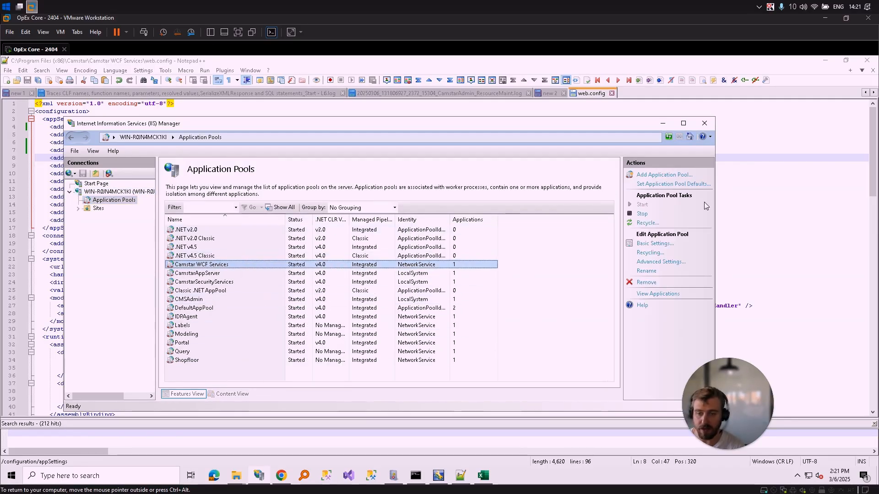
{"action": "left_click", "coordinate": [663, 123]}
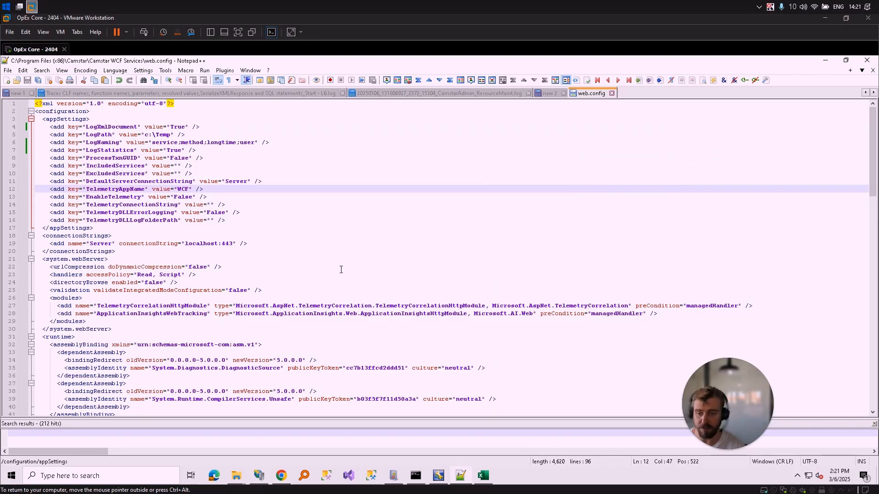
Step: Open the C:\Temp log folder in a new File Explorer window and refresh its contents
{"action": "left_click", "coordinate": [243, 476]}
{"action": "right_click", "coordinate": [241, 473]}
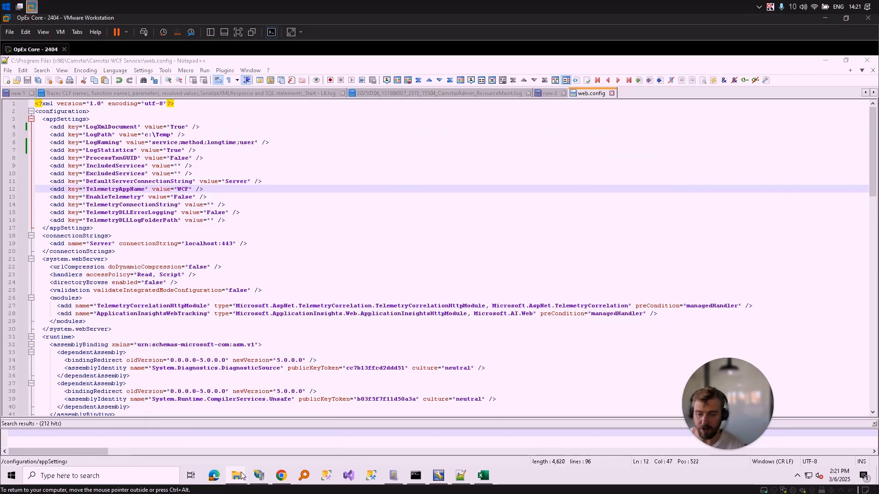
{"action": "left_click", "coordinate": [217, 429]}
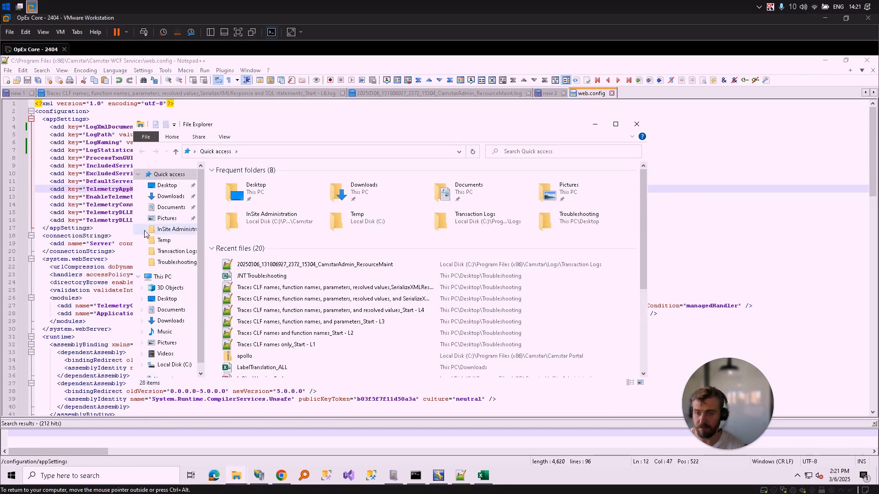
{"action": "left_click", "coordinate": [163, 241]}
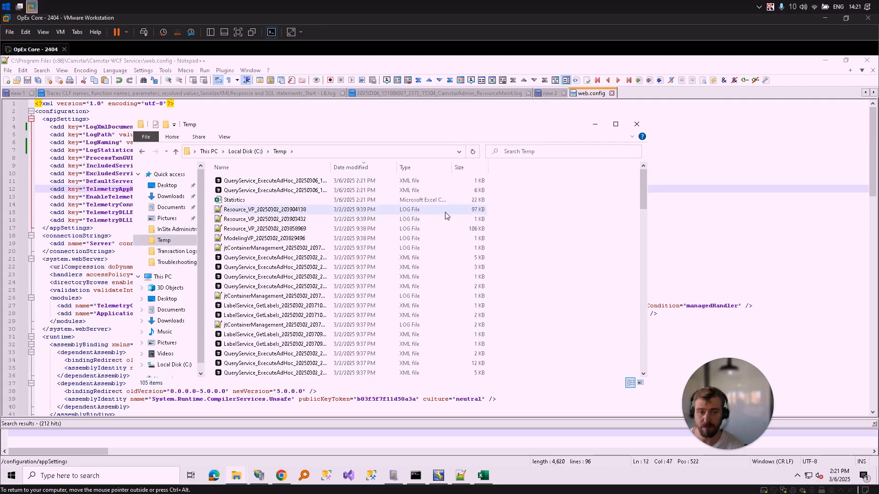
{"action": "right_click", "coordinate": [513, 207]}
{"action": "left_click", "coordinate": [531, 245]}
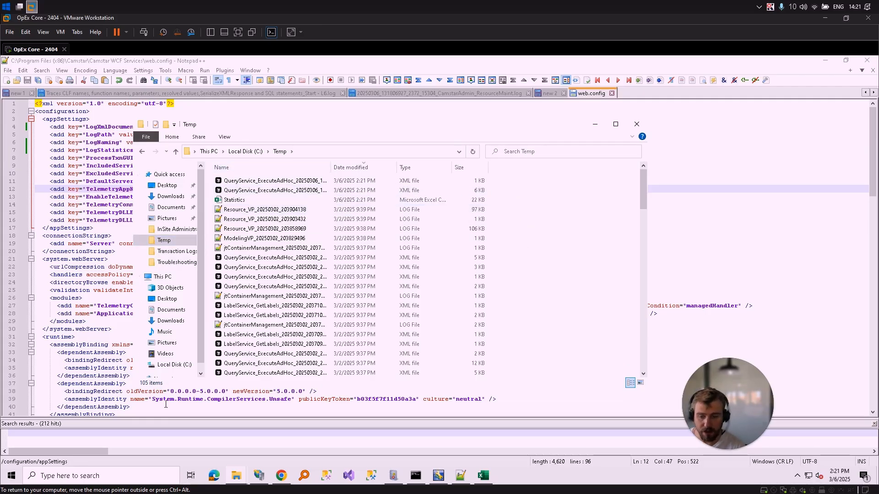
Step: In the Excel Resource sheet, extend the Name and Factory columns into row 8 with JNT_Resource_015 and AAA
{"action": "left_click", "coordinate": [488, 480]}
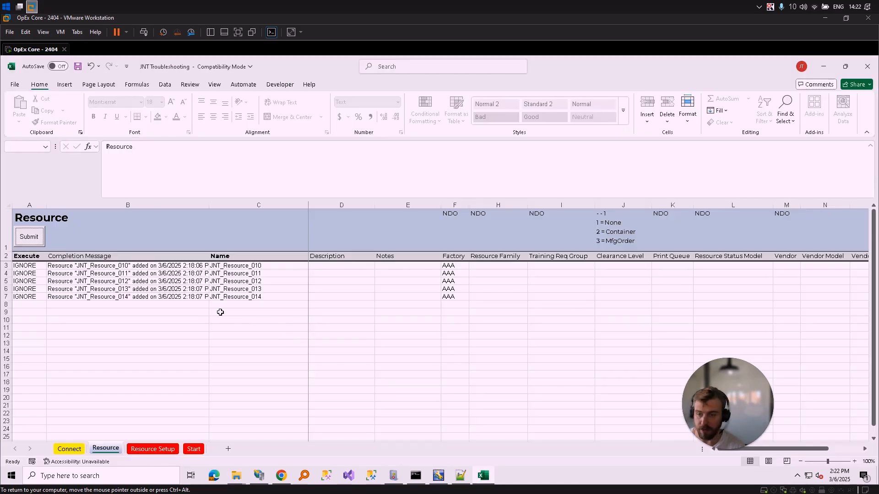
{"action": "left_click", "coordinate": [251, 298]}
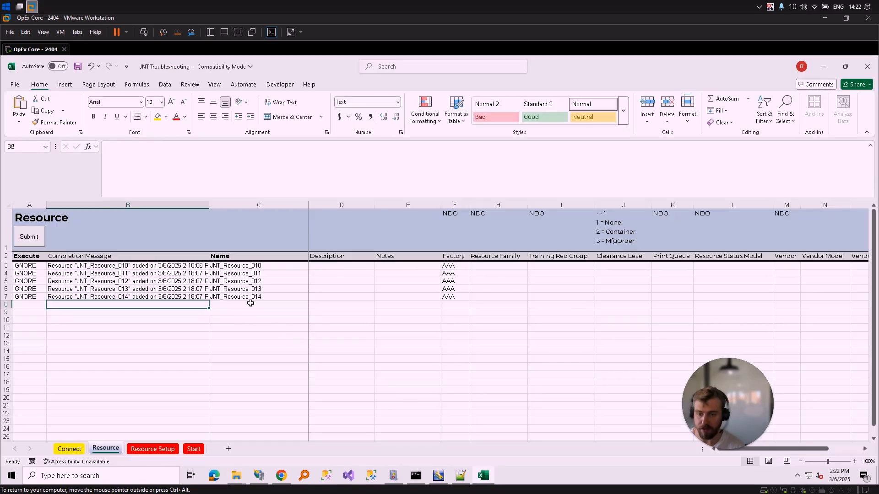
{"action": "left_click_drag", "start_coordinate": [311, 300], "coordinate": [308, 306]}
{"action": "left_click", "coordinate": [304, 303]}
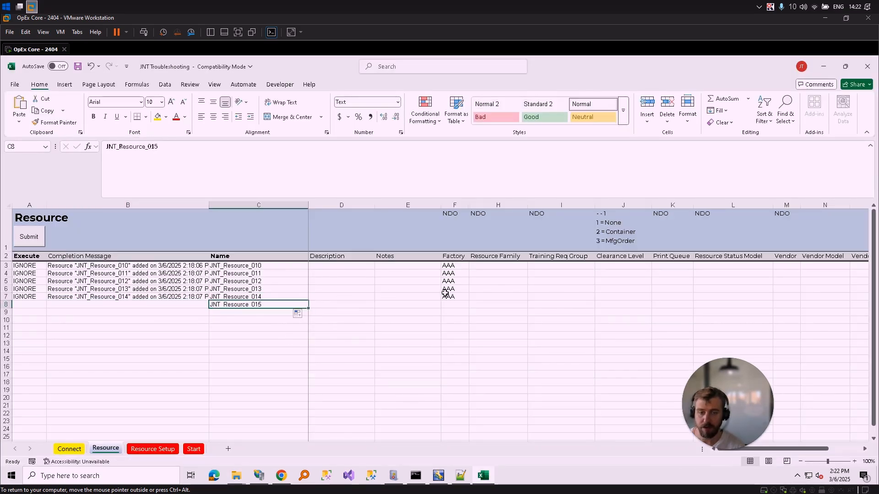
{"action": "left_click", "coordinate": [445, 293]}
{"action": "left_click_drag", "start_coordinate": [469, 301], "coordinate": [468, 308]}
Step: Set Execute to INSERT/UPDATE for JNT_Resource_015 in row 8 and submit the sheet
{"action": "left_click", "coordinate": [130, 305]}
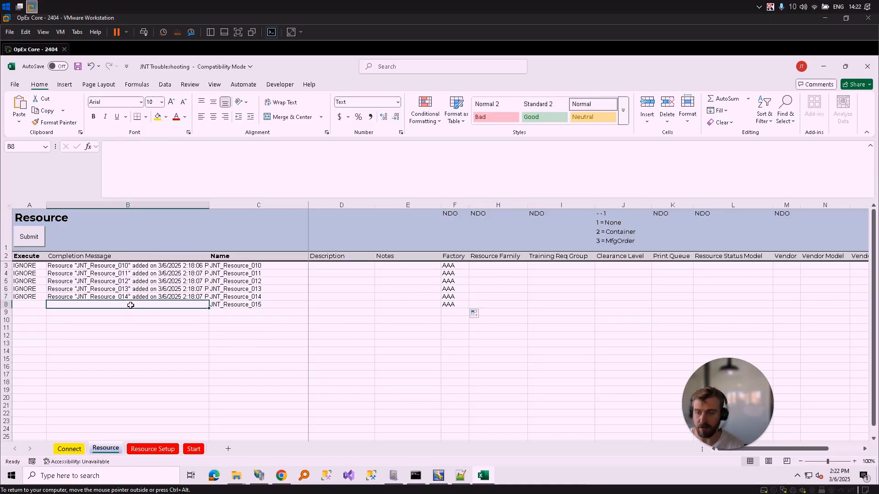
{"action": "left_click", "coordinate": [25, 304]}
{"action": "left_click", "coordinate": [51, 305]}
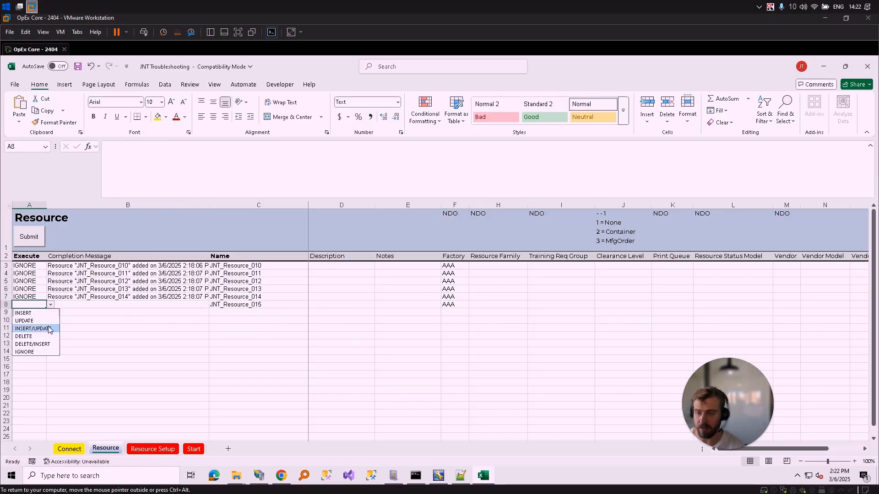
{"action": "left_click", "coordinate": [49, 330]}
{"action": "left_click", "coordinate": [54, 336]}
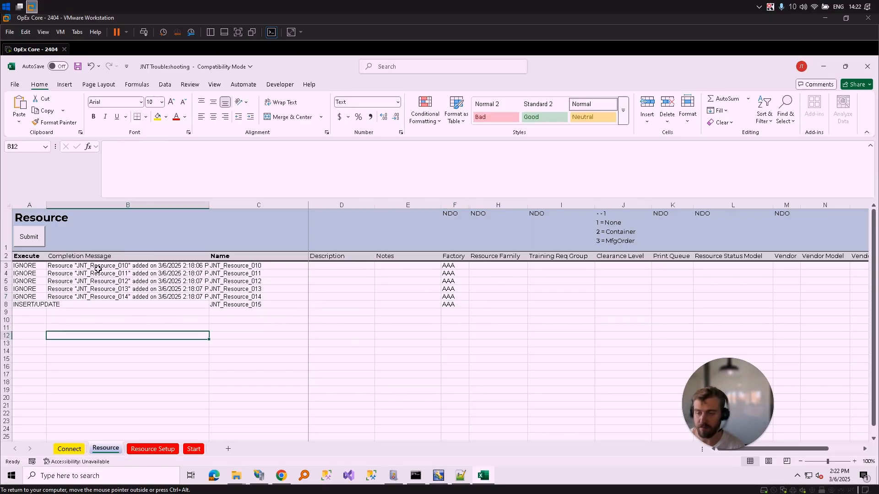
{"action": "left_click", "coordinate": [29, 236]}
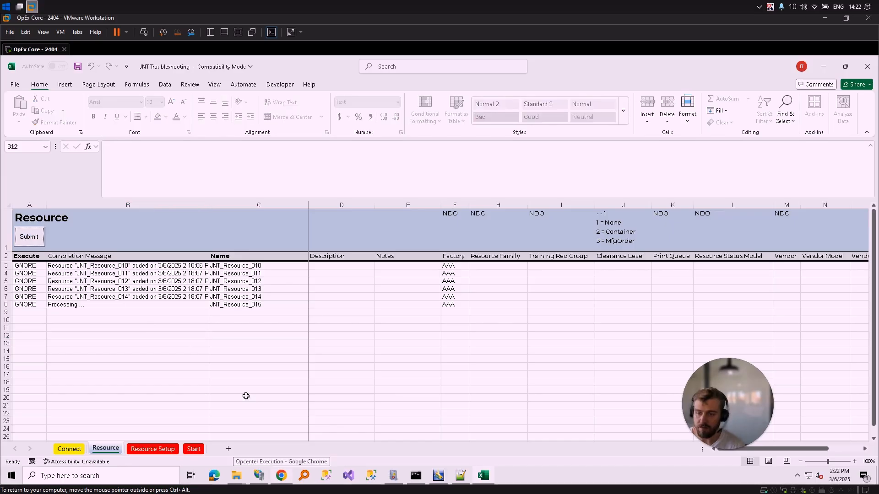
Step: Return to the C:\Temp folder, refresh it and sort the files by modification date, newest first, to check for new WCF logs
{"action": "mouse_move", "coordinate": [241, 481]}
{"action": "left_click", "coordinate": [316, 434]}
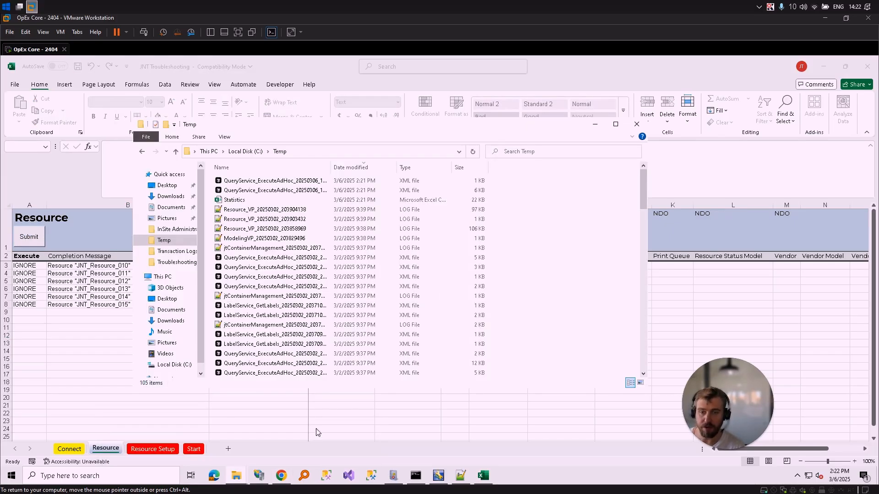
{"action": "right_click", "coordinate": [551, 214]}
{"action": "left_click", "coordinate": [575, 250]}
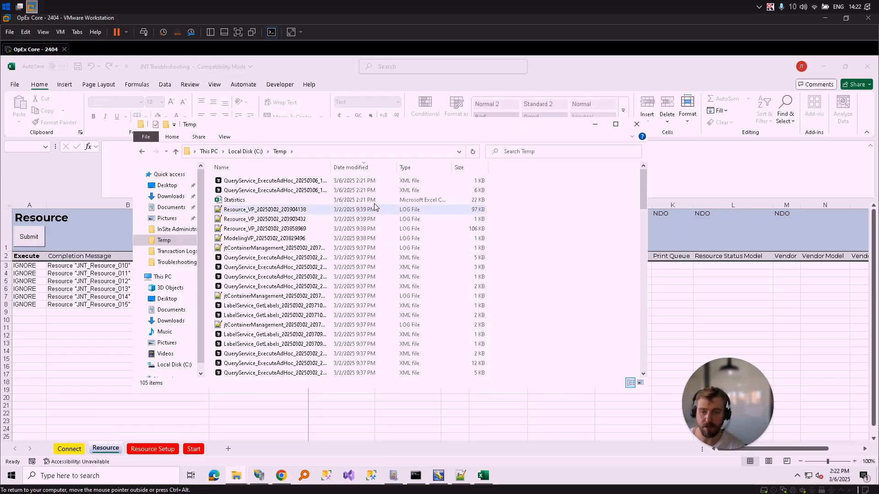
{"action": "left_click", "coordinate": [353, 167]}
{"action": "left_click", "coordinate": [353, 167]}
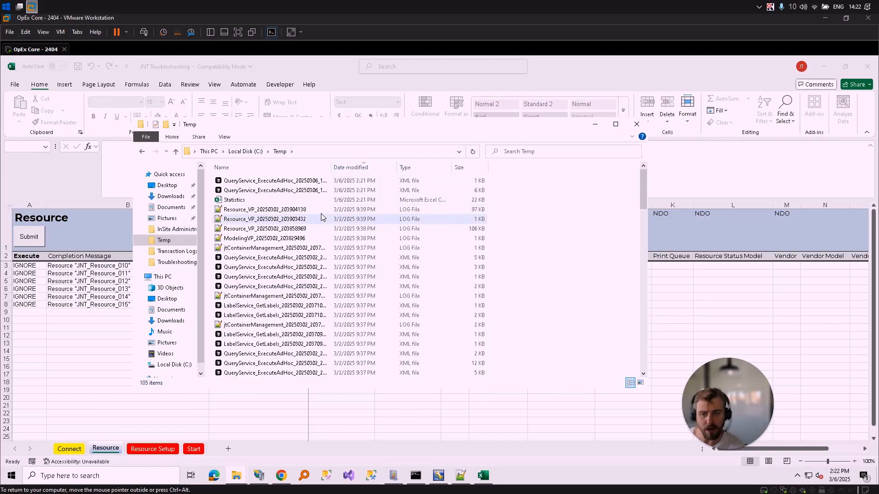
Step: Reload the Resource instances on the portal's Modeling page, then return to C:\Temp and widen its Name column to read the full log names
{"action": "left_click", "coordinate": [278, 476]}
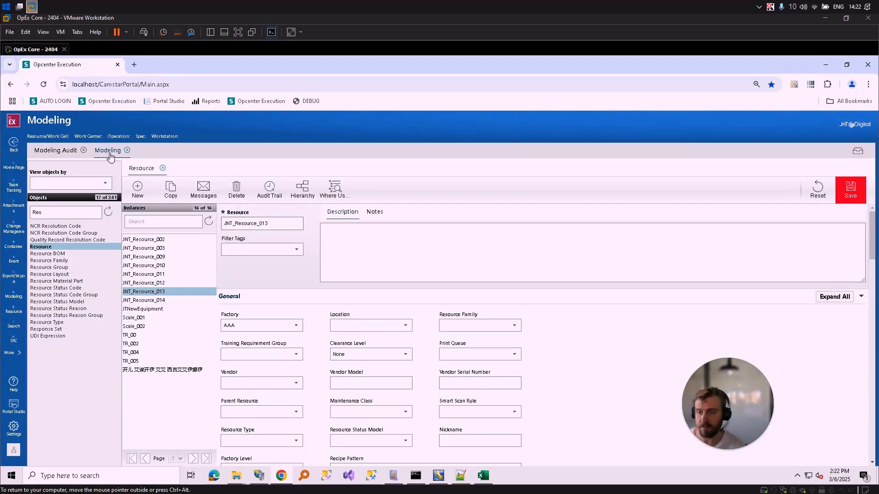
{"action": "left_click", "coordinate": [163, 169]}
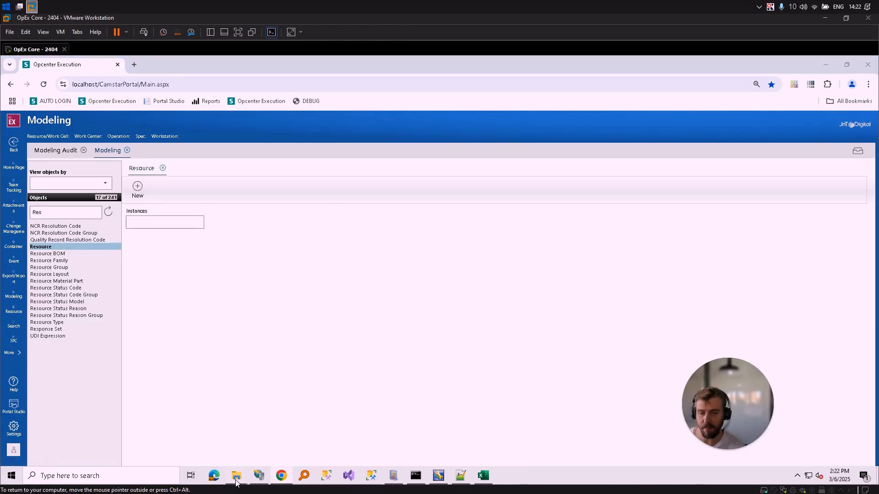
{"action": "mouse_move", "coordinate": [237, 483]}
{"action": "left_click", "coordinate": [344, 447]}
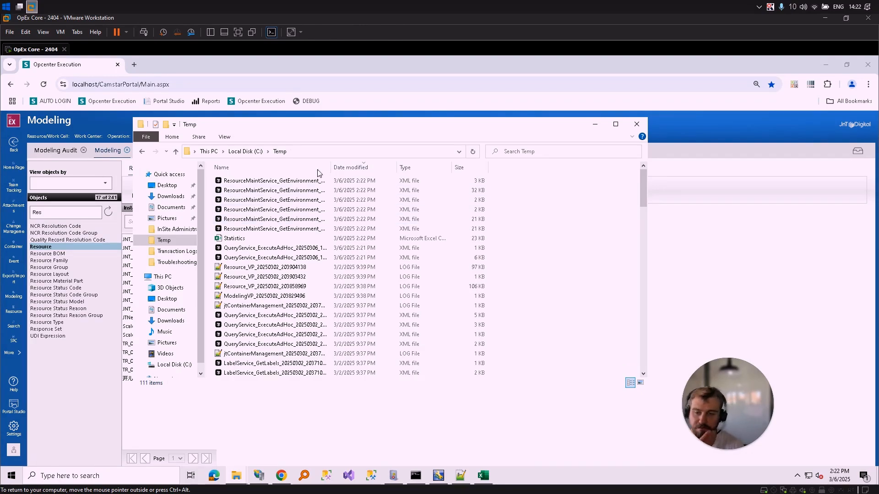
{"action": "left_click_drag", "start_coordinate": [331, 165], "coordinate": [517, 166]}
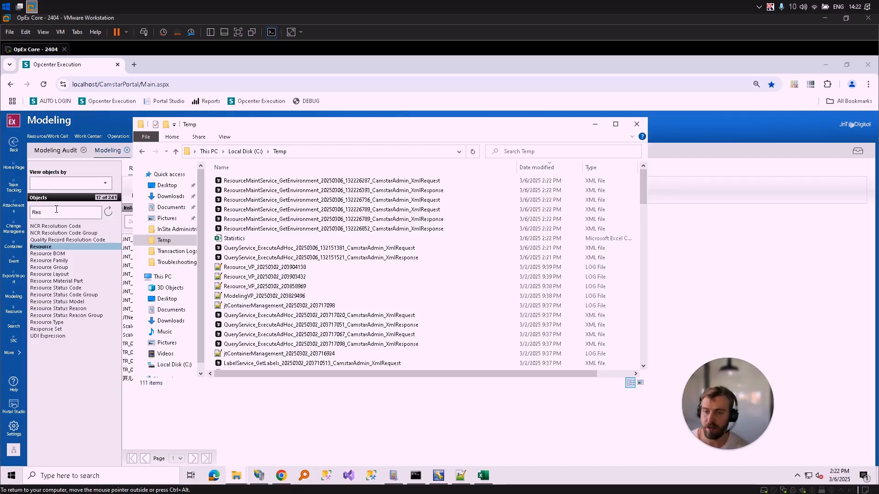
Step: Open the Container Move page in the Opcenter portal and check the C:\Temp folder for new WCF logs
{"action": "double_click", "coordinate": [56, 209]}
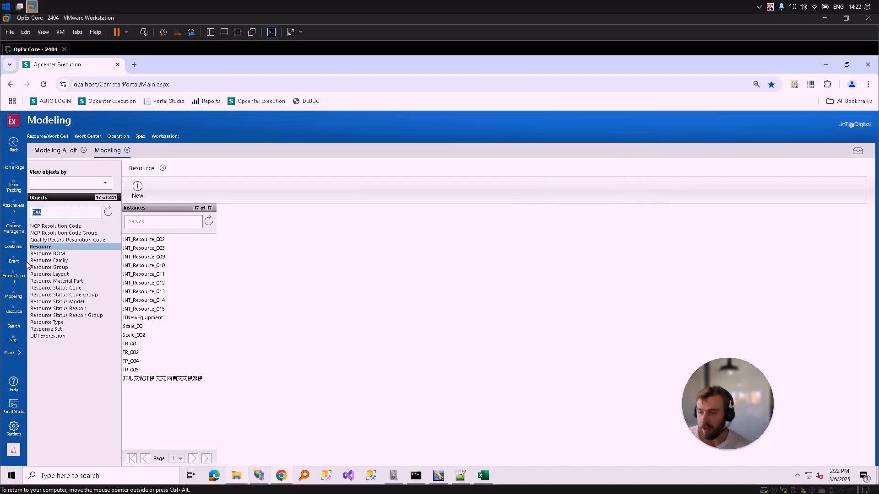
{"action": "left_click", "coordinate": [12, 352]}
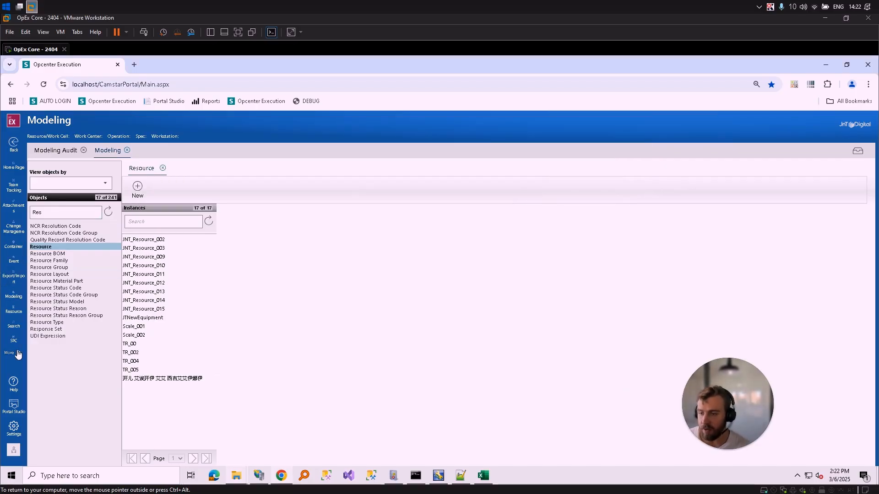
{"action": "left_click", "coordinate": [14, 246]}
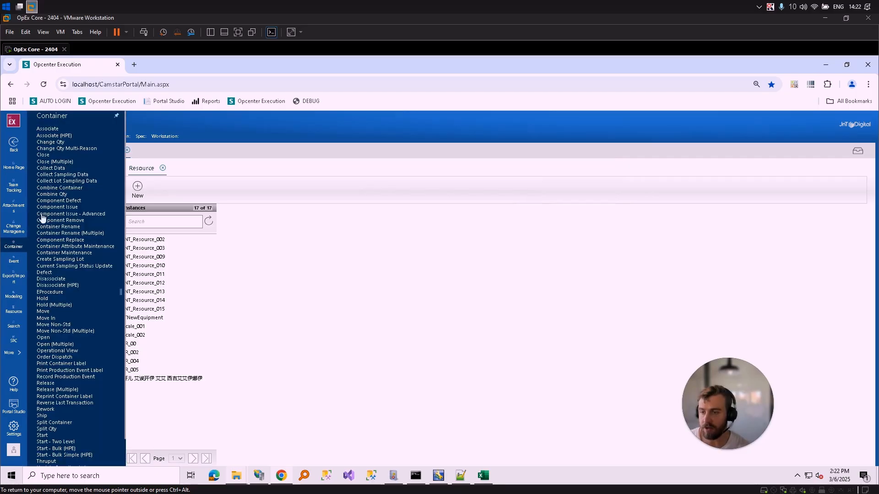
{"action": "left_click", "coordinate": [51, 312]}
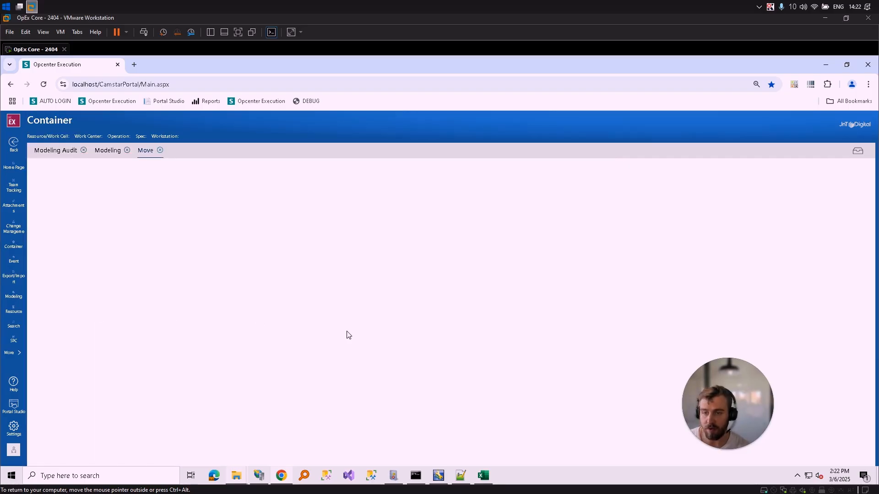
{"action": "mouse_move", "coordinate": [245, 479]}
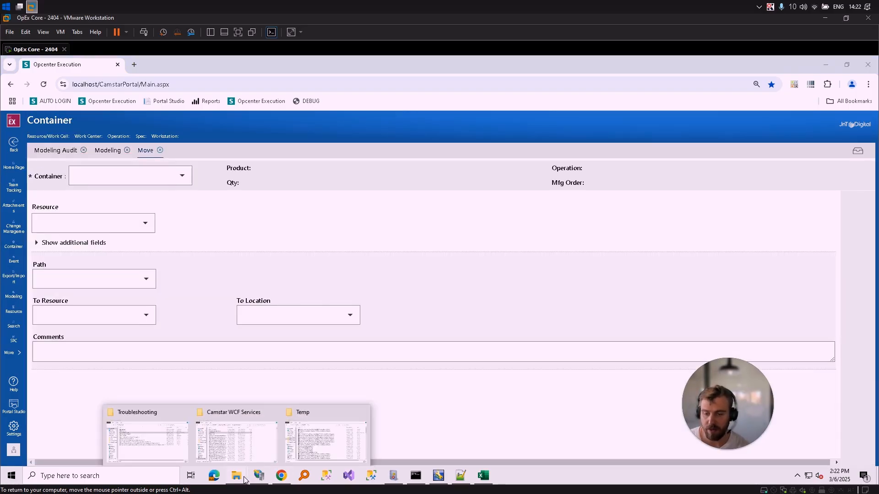
{"action": "left_click", "coordinate": [336, 442]}
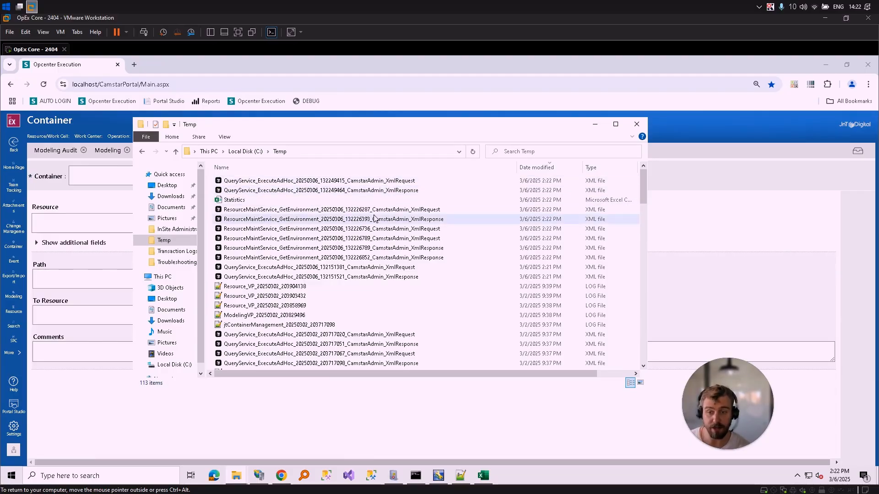
Step: Refresh the Container selection list on the Move page and check for new logs in a maximized C:\Temp window
{"action": "left_click", "coordinate": [81, 177]}
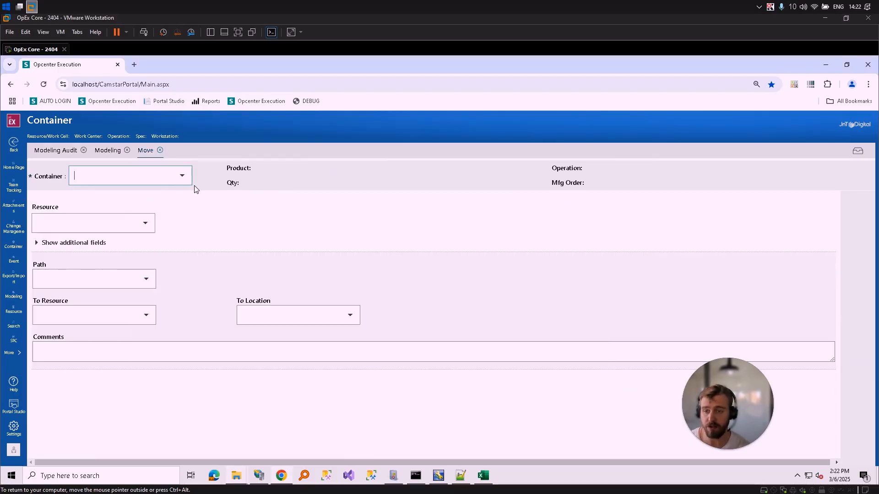
{"action": "left_click", "coordinate": [183, 179]}
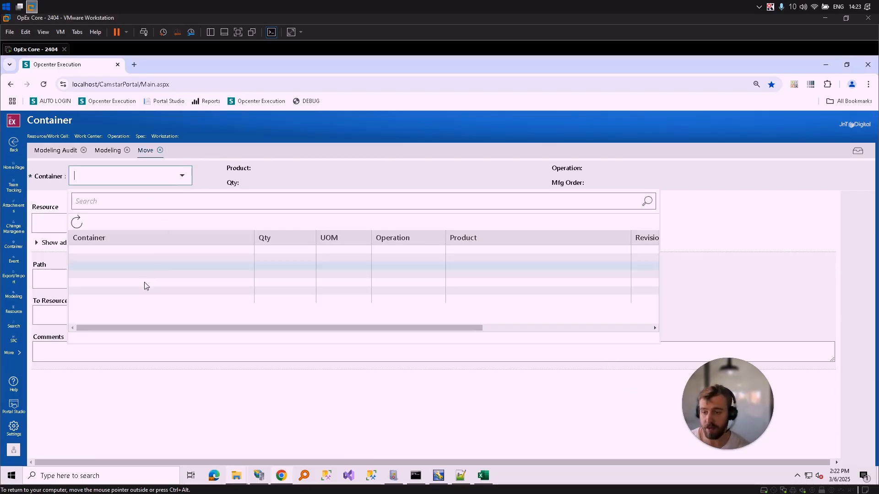
{"action": "left_click", "coordinate": [76, 225]}
{"action": "mouse_move", "coordinate": [236, 485]}
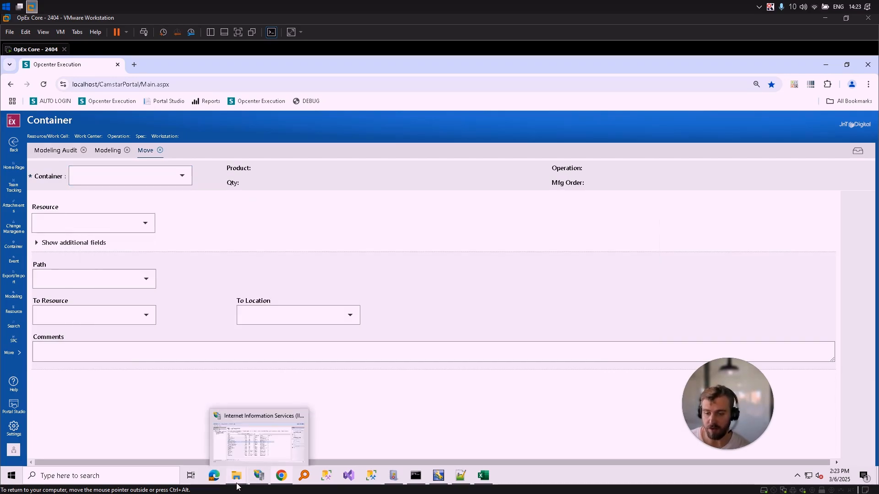
{"action": "left_click", "coordinate": [293, 449]}
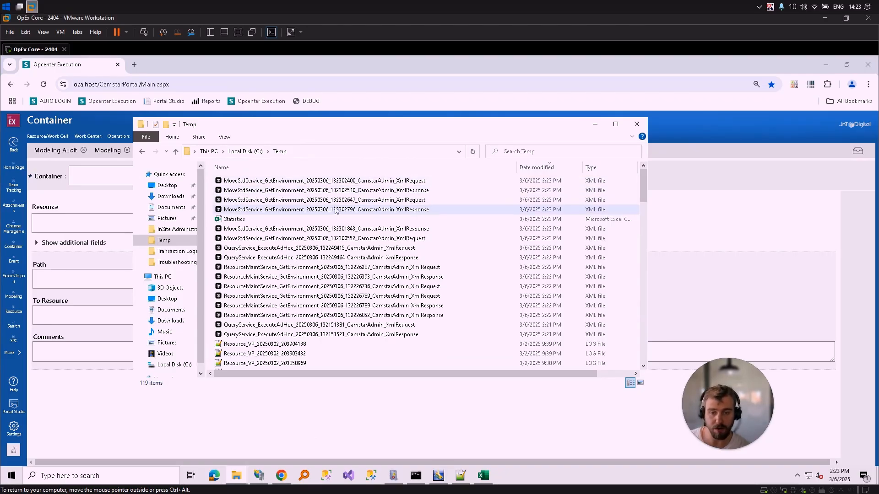
{"action": "left_click", "coordinate": [615, 124]}
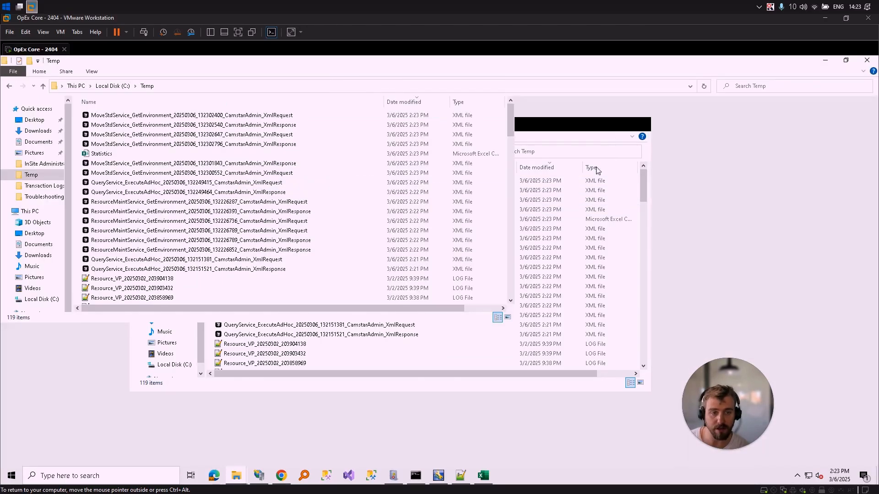
Step: Open the 132302796 MoveStdService XmlResponse file in Notepad++ and examine the container rows it returns, highlighting one container name
{"action": "right_click", "coordinate": [271, 143]}
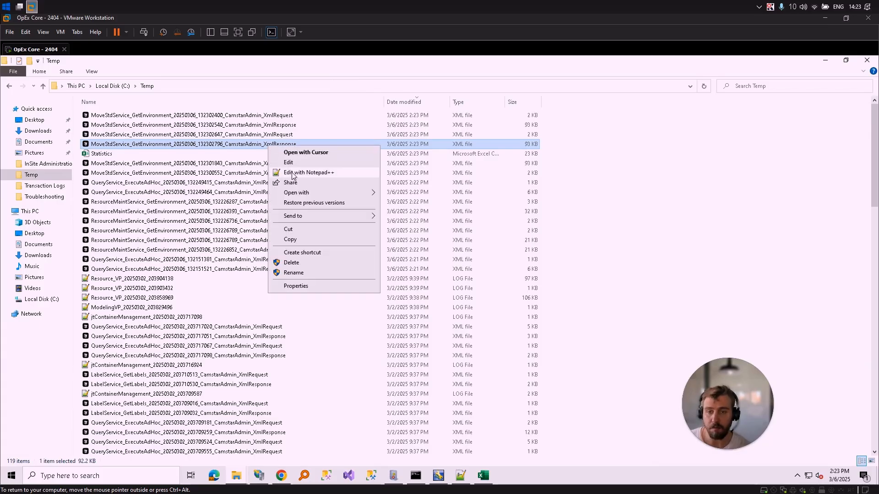
{"action": "left_click", "coordinate": [309, 175]}
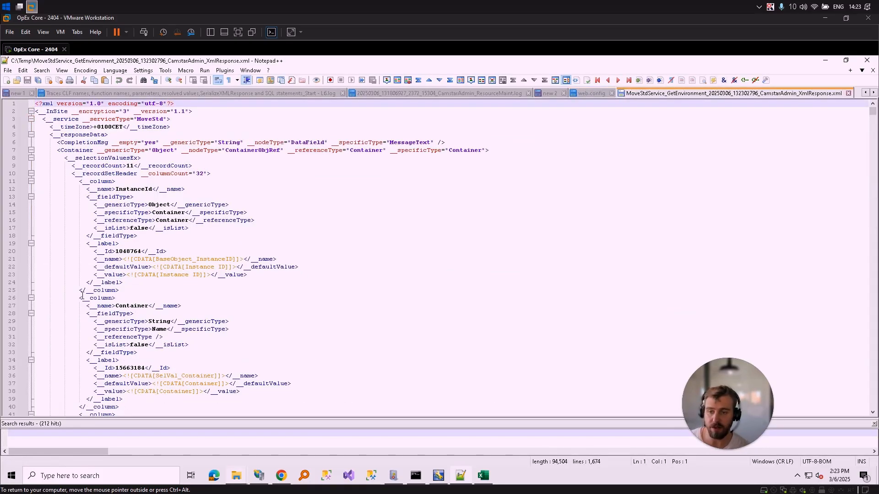
{"action": "scroll", "coordinate": [92, 274], "scroll_direction": "down", "scroll_amount": 10}
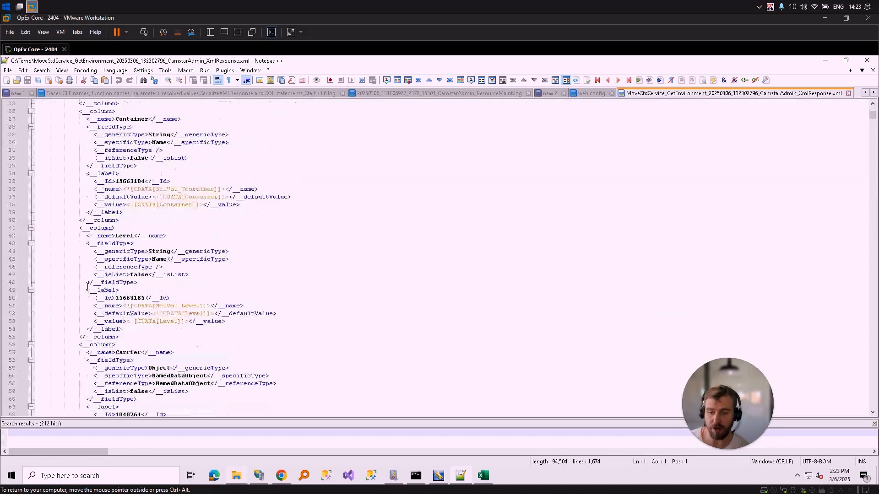
{"action": "scroll", "coordinate": [100, 234], "scroll_direction": "up", "scroll_amount": 10}
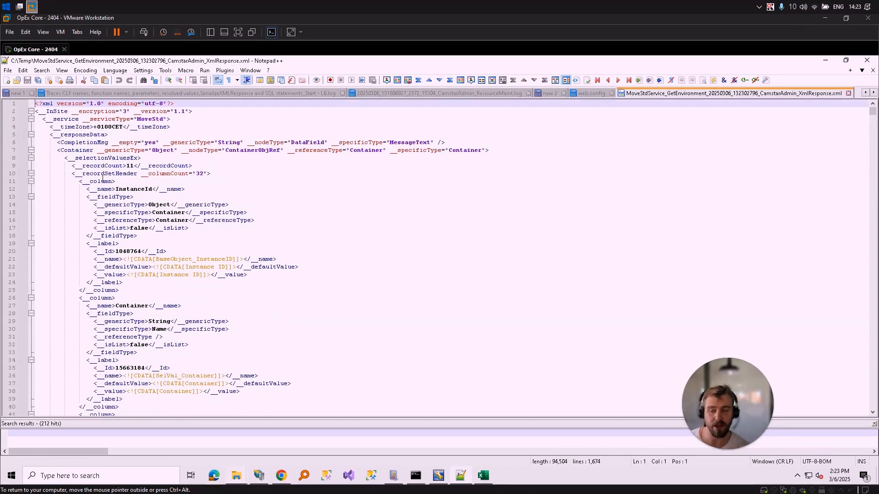
{"action": "scroll", "coordinate": [220, 238], "scroll_direction": "down", "scroll_amount": 20}
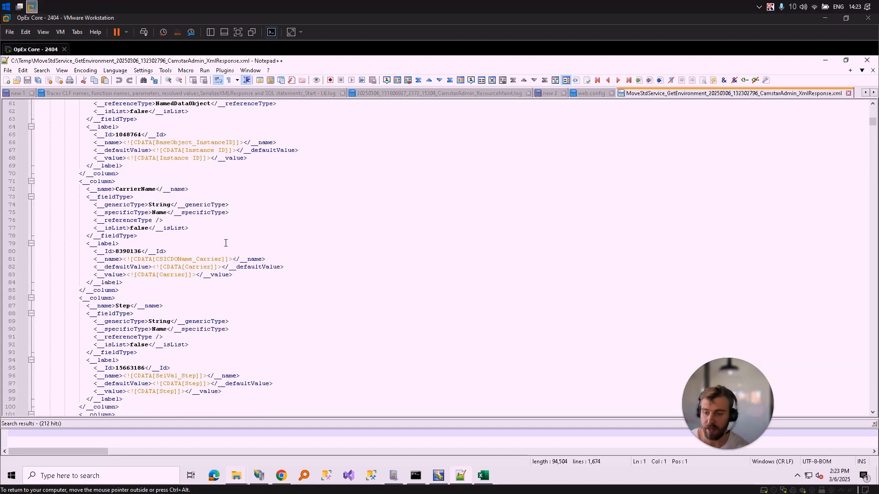
{"action": "scroll", "coordinate": [322, 246], "scroll_direction": "down", "scroll_amount": 20}
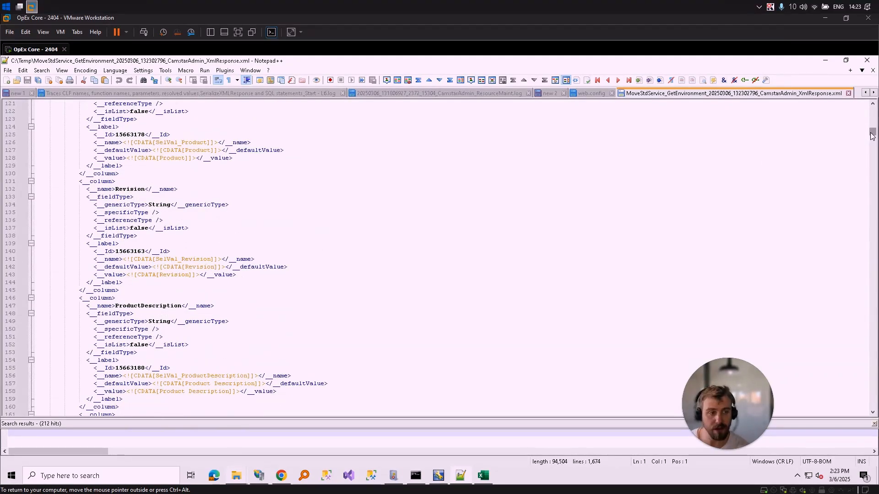
{"action": "left_click_drag", "start_coordinate": [872, 136], "coordinate": [873, 217]}
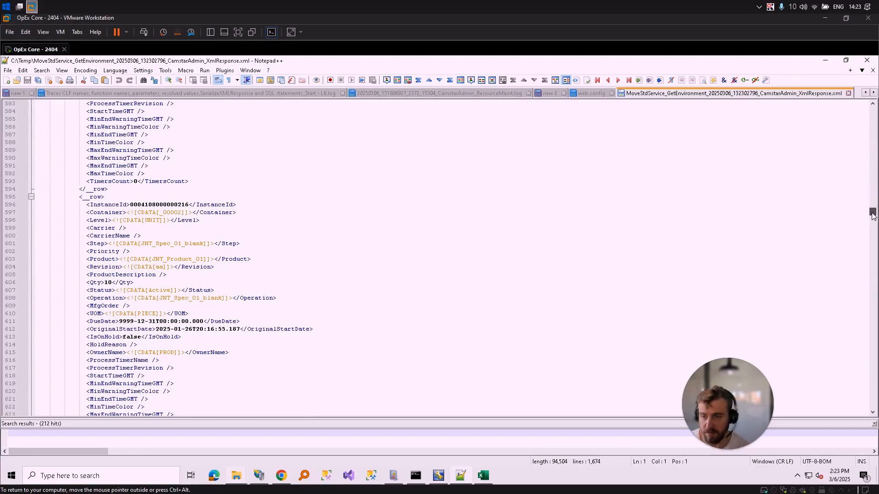
{"action": "double_click", "coordinate": [167, 214]}
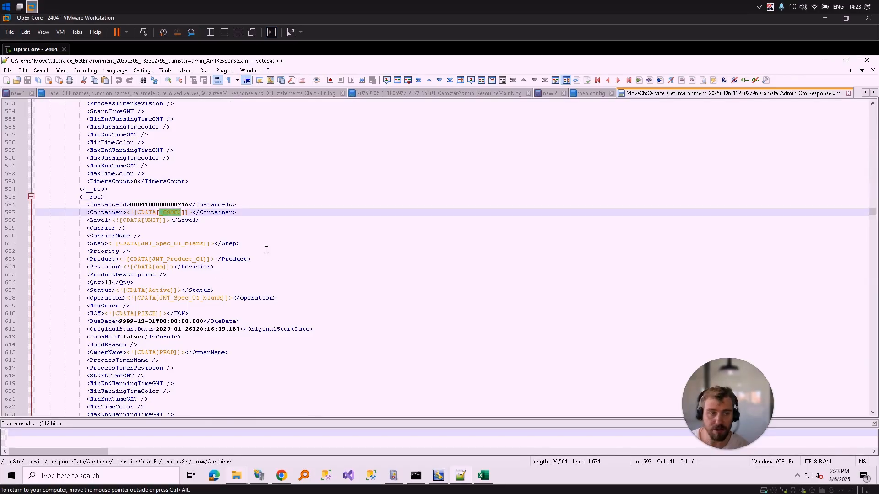
{"action": "left_click", "coordinate": [826, 60]}
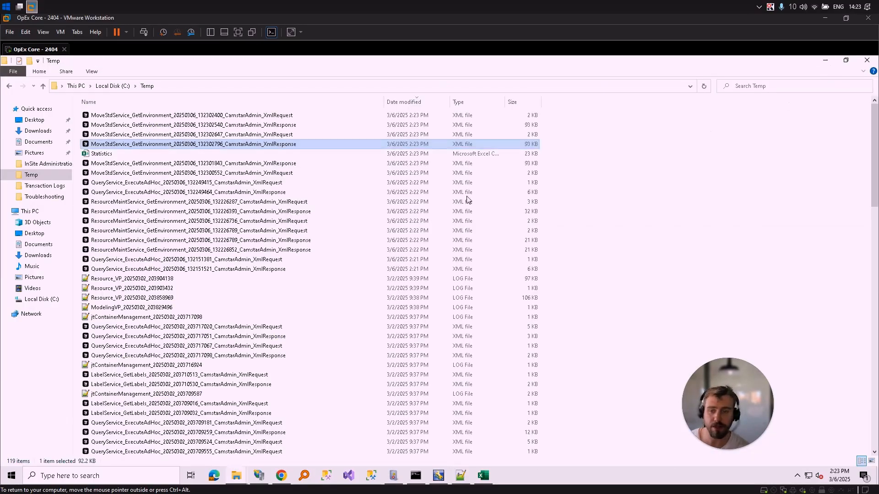
Step: Open the matching 132302647 MoveStdService XmlRequest file in Notepad++ and examine the Container selection values it requests
{"action": "right_click", "coordinate": [213, 132]}
{"action": "left_click", "coordinate": [209, 136]}
{"action": "left_click", "coordinate": [231, 153]}
{"action": "left_click", "coordinate": [235, 145]}
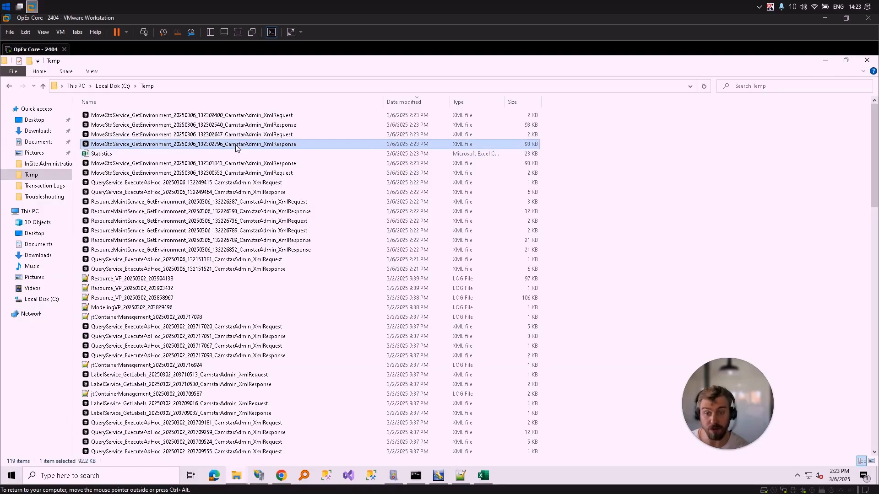
{"action": "right_click", "coordinate": [242, 144]}
{"action": "left_click", "coordinate": [274, 163]}
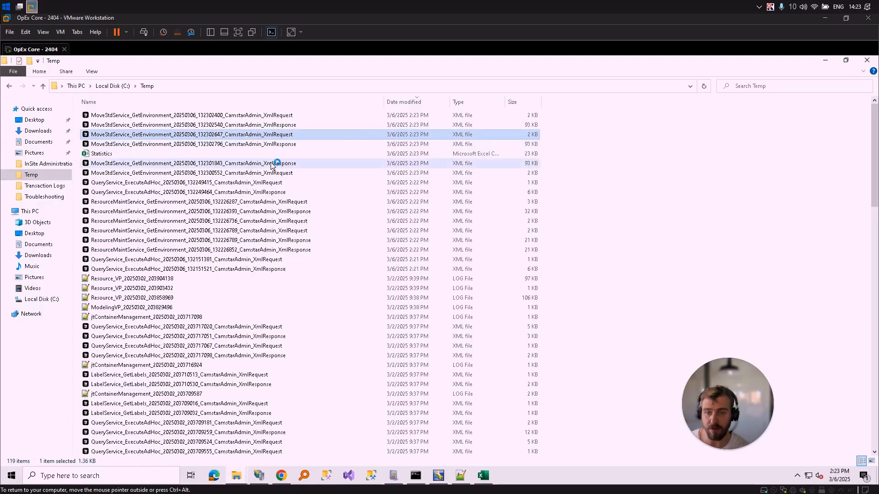
{"action": "scroll", "coordinate": [307, 186], "scroll_direction": "down", "scroll_amount": 4}
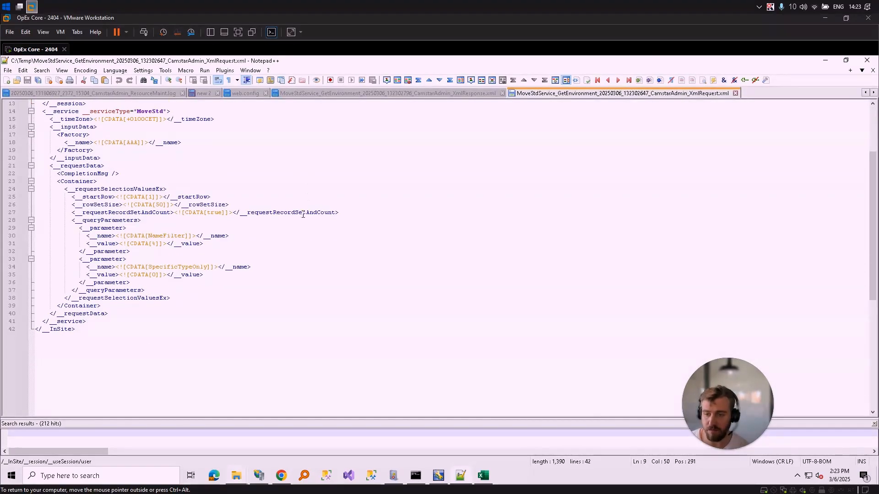
{"action": "left_click", "coordinate": [121, 189]}
{"action": "left_click", "coordinate": [509, 182]}
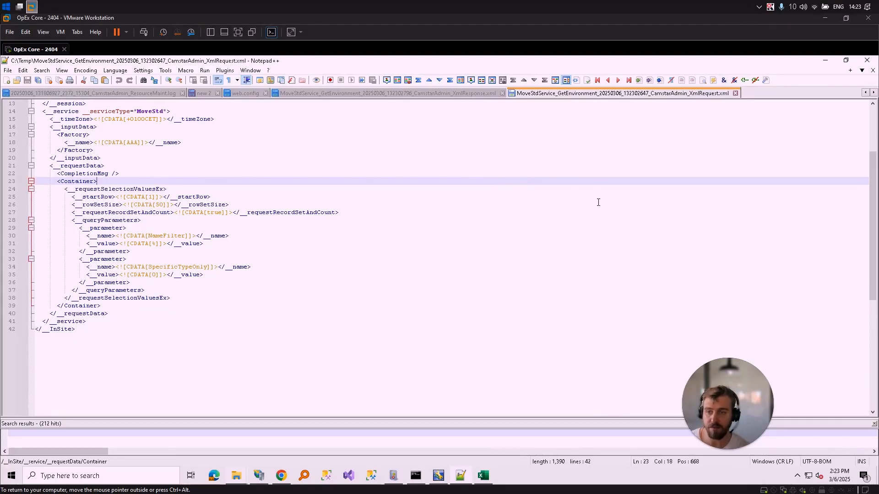
{"action": "left_click", "coordinate": [825, 61]}
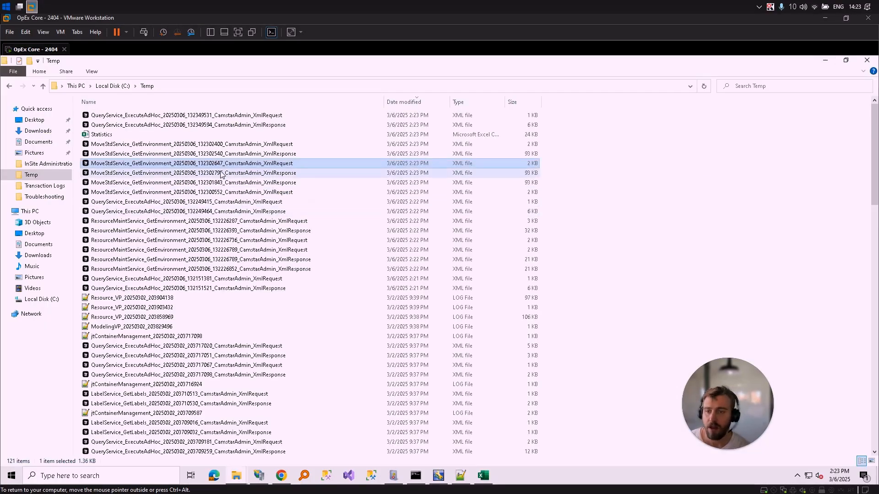
Step: Open the Statistics file from C:\Temp in Excel, skim its service call entries and collapse the formula bar
{"action": "left_click", "coordinate": [231, 135]}
{"action": "key", "text": "alt+Tab"}
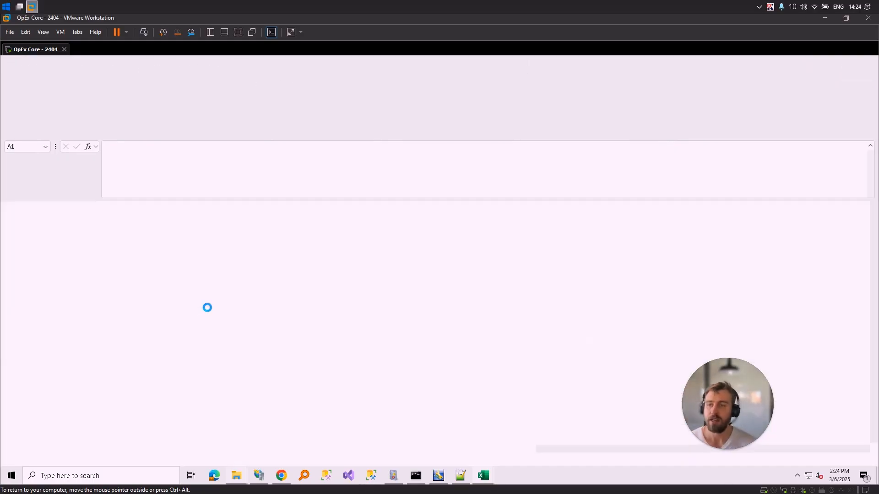
{"action": "scroll", "coordinate": [206, 307], "scroll_direction": "down", "scroll_amount": 7}
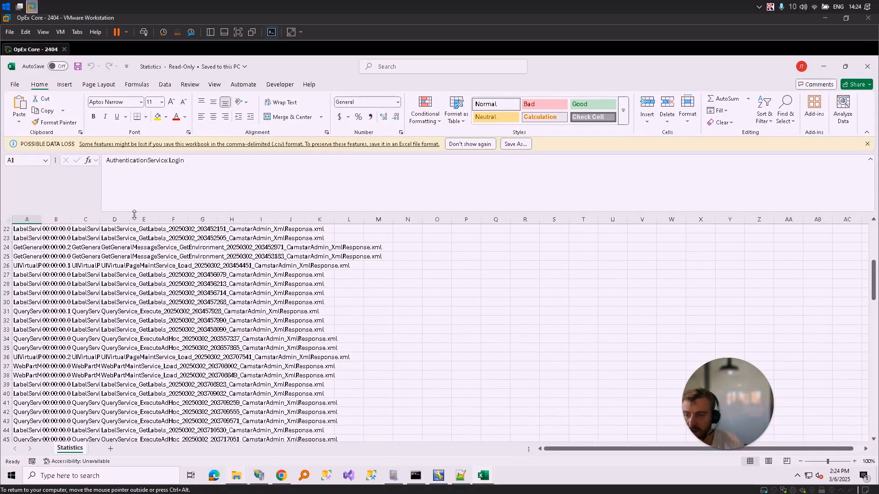
{"action": "scroll", "coordinate": [181, 320], "scroll_direction": "up", "scroll_amount": 7}
{"action": "key", "text": "ctrl+shift+u"}
{"action": "left_click", "coordinate": [151, 293]}
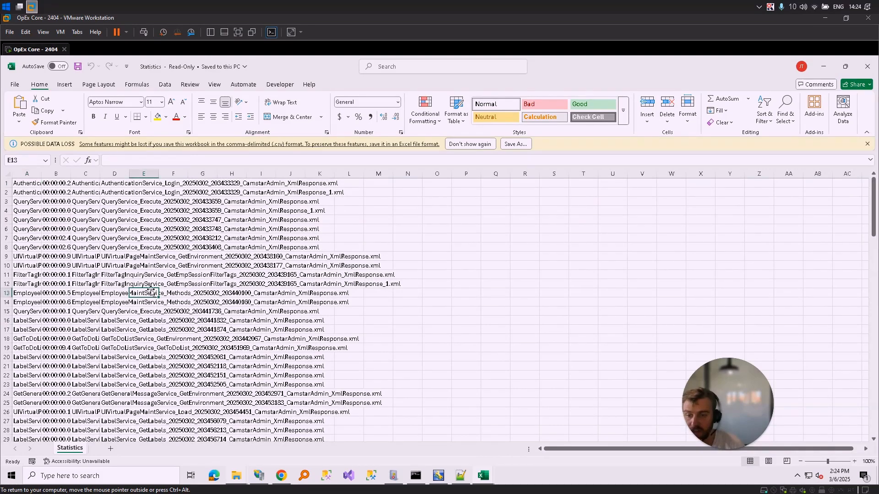
Step: Widen column B of the Statistics sheet and examine the execution times of the service calls
{"action": "left_click_drag", "start_coordinate": [71, 173], "coordinate": [123, 173]}
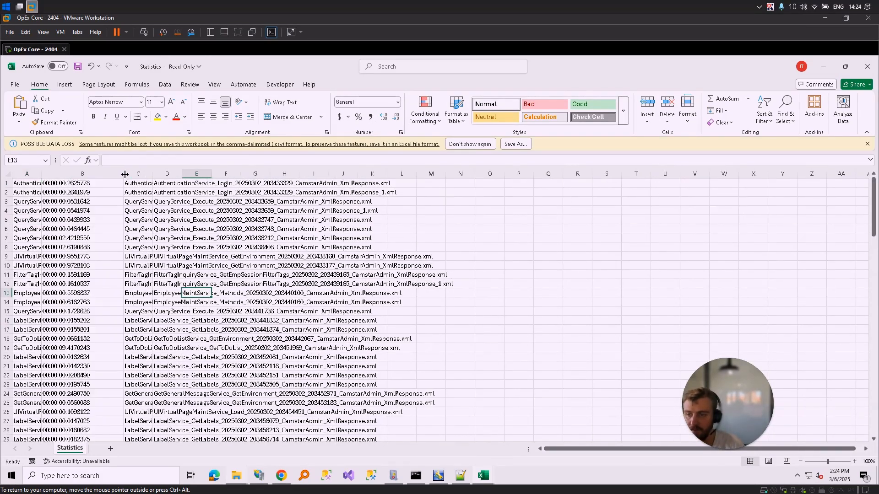
{"action": "left_click", "coordinate": [91, 189]}
{"action": "scroll", "coordinate": [68, 238], "scroll_direction": "down", "scroll_amount": 8}
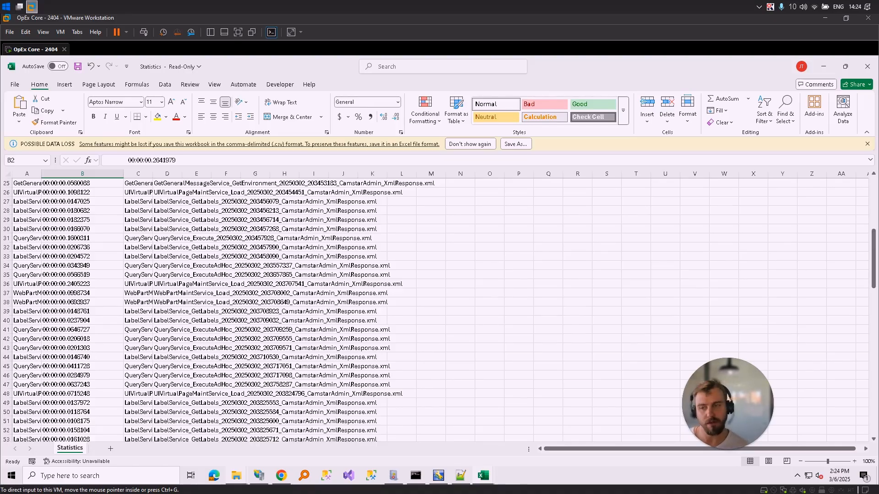
{"action": "left_click", "coordinate": [275, 249]}
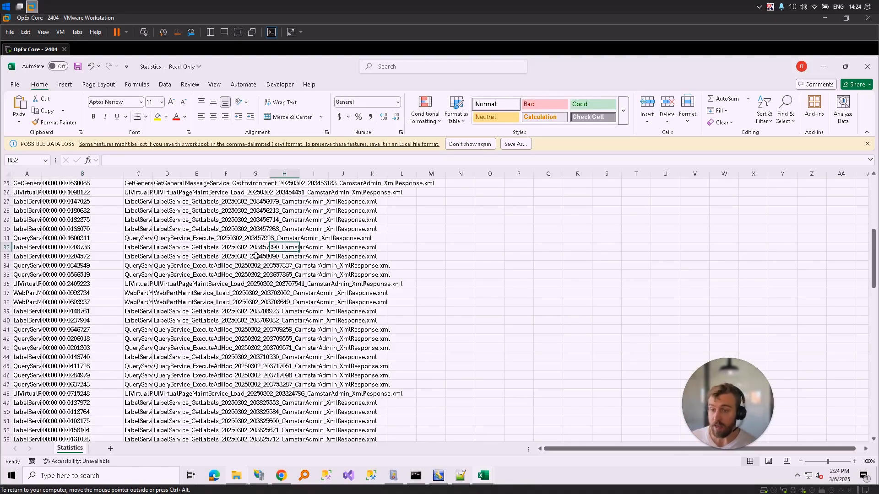
Step: Minimize the Statistics workbook, switch to Chrome and open Portal Studio in a new browser tab
{"action": "left_click", "coordinate": [824, 67]}
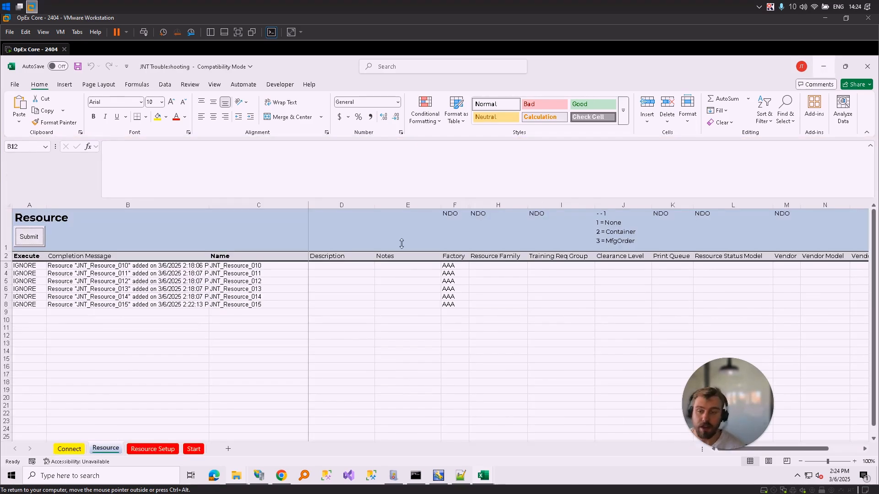
{"action": "left_click", "coordinate": [260, 343]}
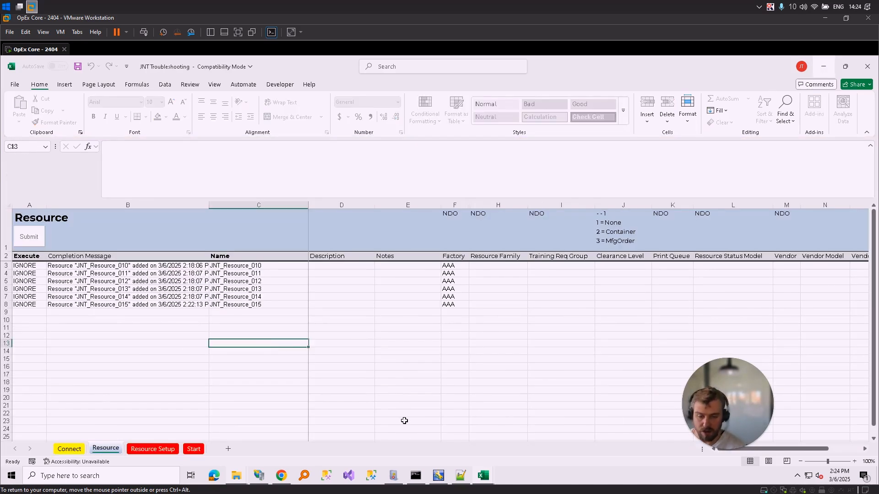
{"action": "left_click", "coordinate": [281, 476]}
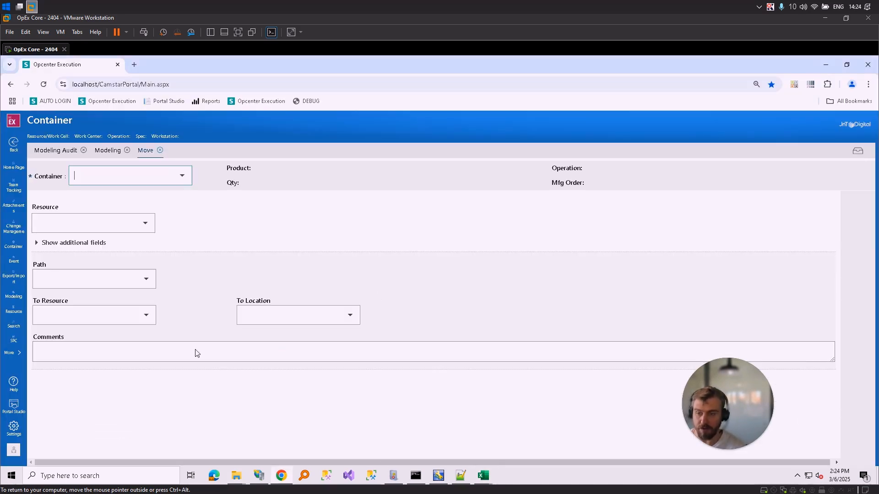
{"action": "middle_click", "coordinate": [180, 103]}
{"action": "left_click", "coordinate": [190, 67]}
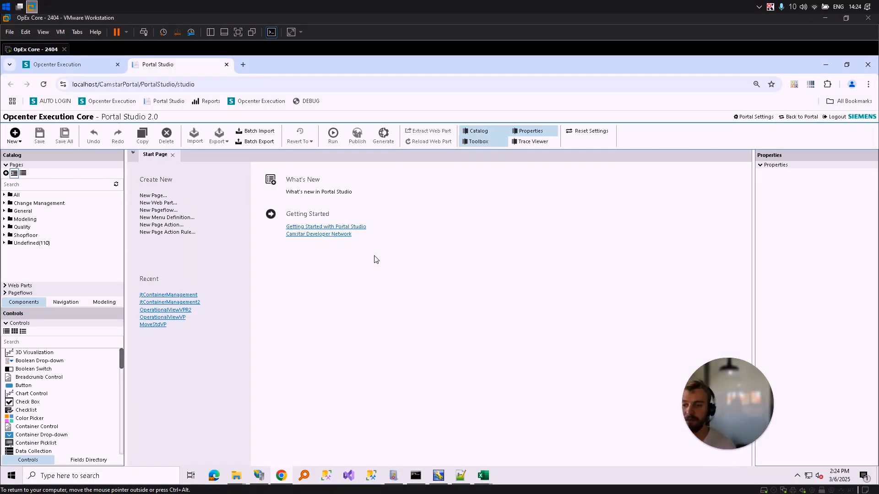
Step: In Portal Studio's Portal Settings, filter the DefaultSettings for "tra", set TraceEnabled to True and save the settings
{"action": "left_click", "coordinate": [754, 117]}
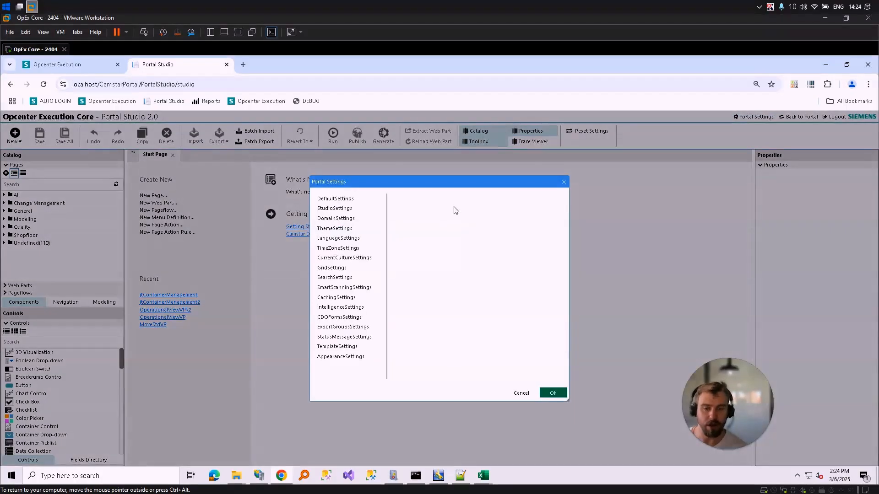
{"action": "left_click", "coordinate": [355, 201]}
{"action": "left_click", "coordinate": [418, 200]}
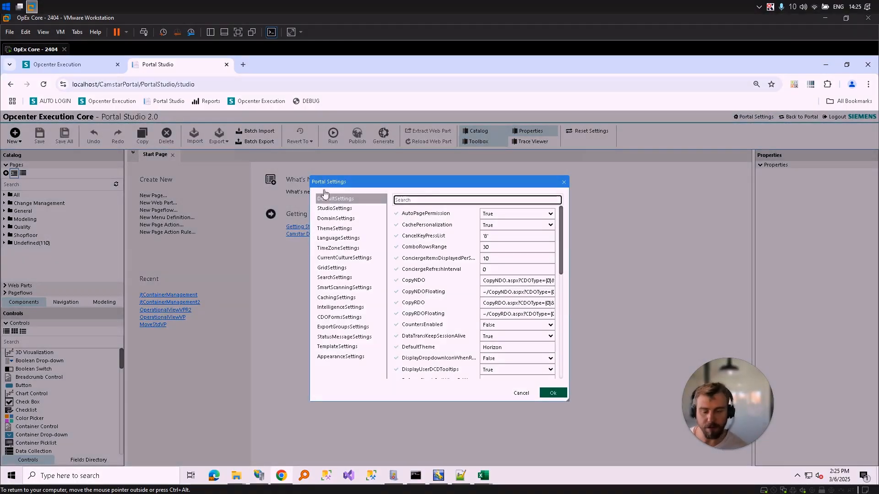
{"action": "type", "text": "tra"}
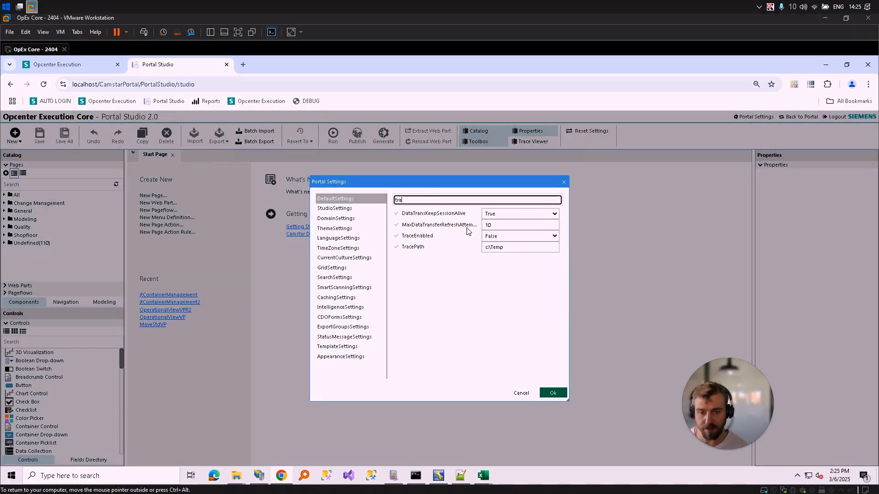
{"action": "left_click", "coordinate": [418, 238]}
{"action": "left_click", "coordinate": [521, 242]}
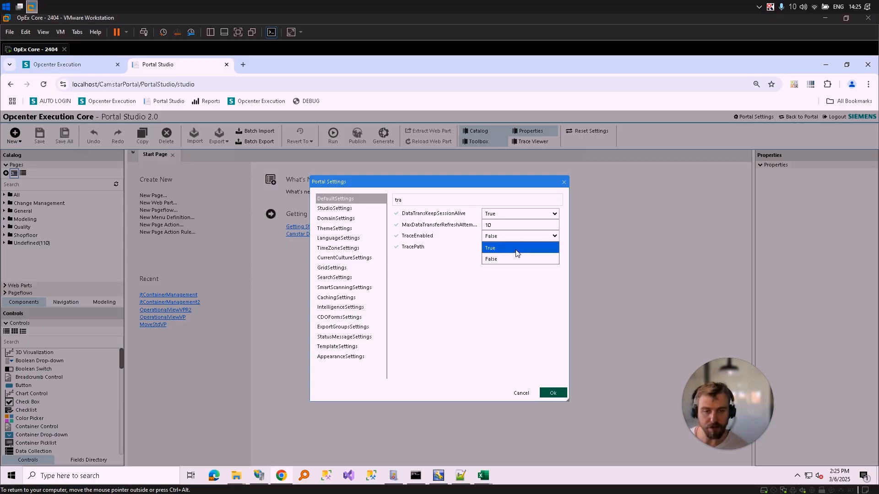
{"action": "left_click", "coordinate": [515, 259]}
{"action": "left_click", "coordinate": [553, 392]}
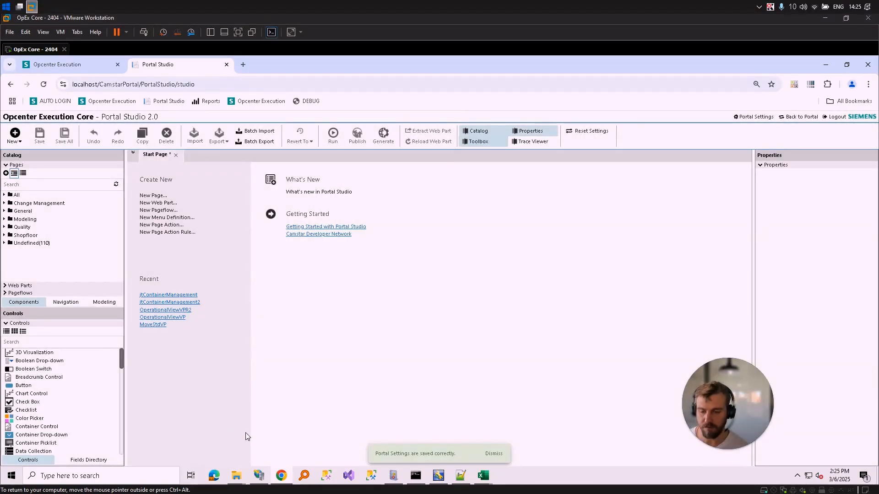
Step: Return to the Opcenter Execution portal, close the Move page and open the Move In container page
{"action": "mouse_move", "coordinate": [238, 479]}
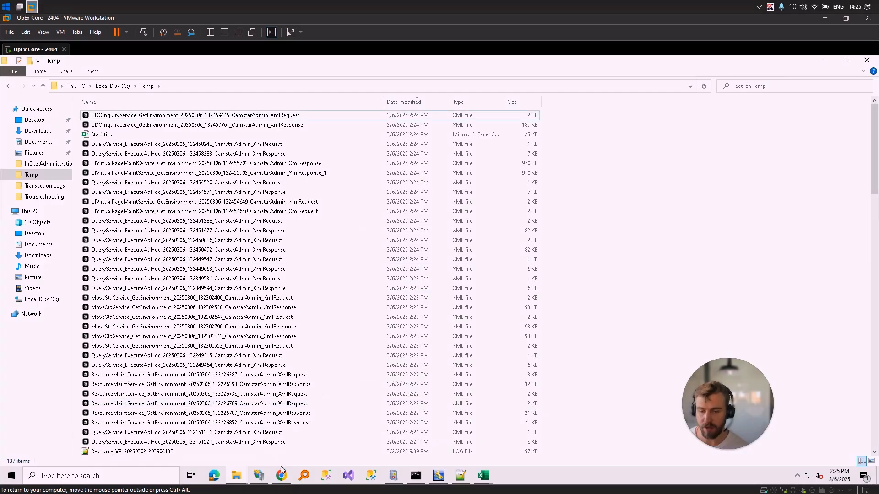
{"action": "left_click", "coordinate": [42, 64]}
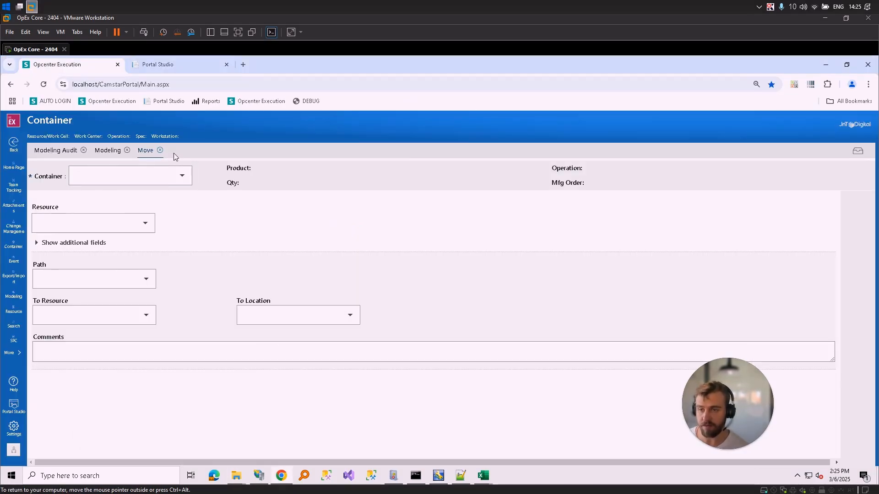
{"action": "left_click", "coordinate": [160, 150]}
{"action": "left_click", "coordinate": [13, 245]}
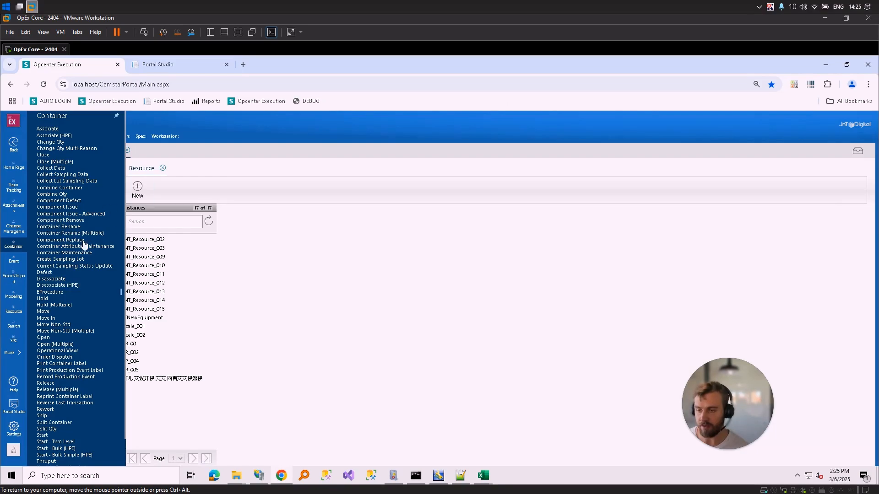
{"action": "left_click", "coordinate": [46, 318]}
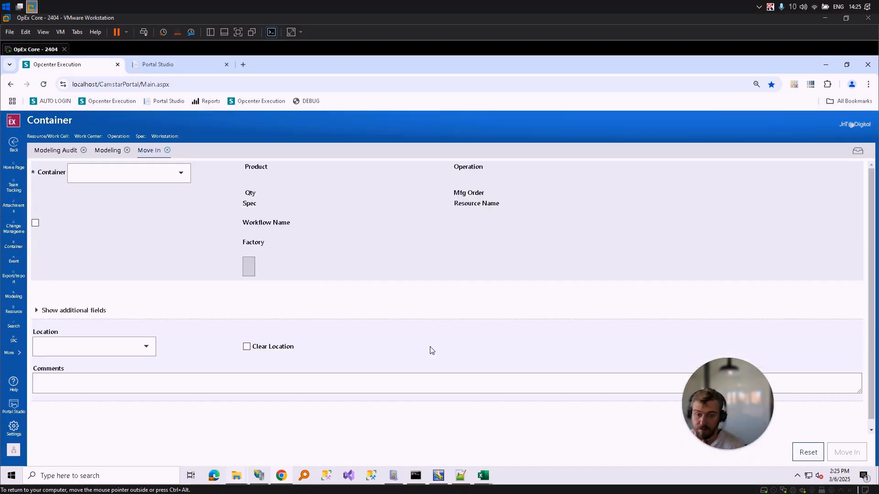
Step: Open the MoveInVP_20250306_132528487 log from C:\Temp in Notepad++ and read its Ajax request entry
{"action": "mouse_move", "coordinate": [236, 480]}
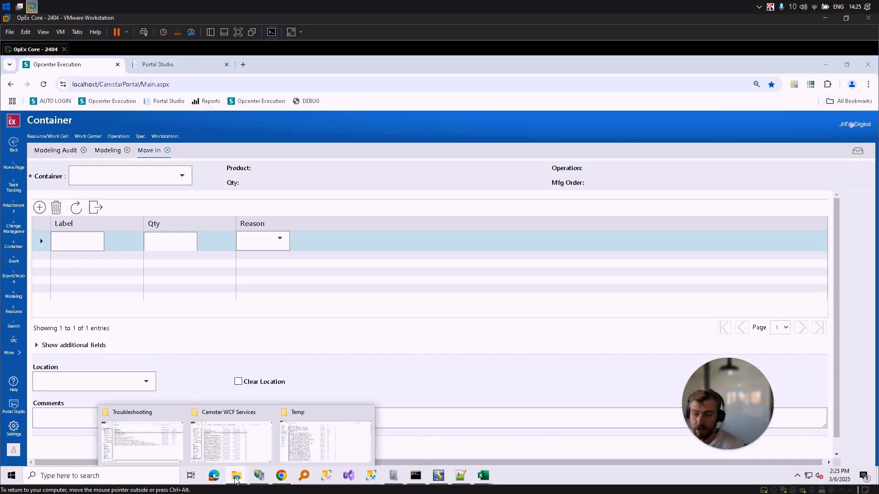
{"action": "left_click", "coordinate": [339, 436]}
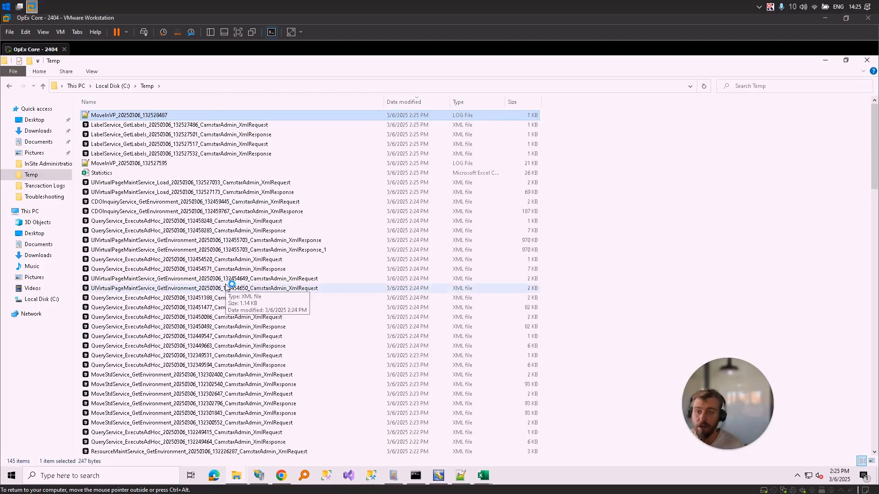
{"action": "key", "text": "Return"}
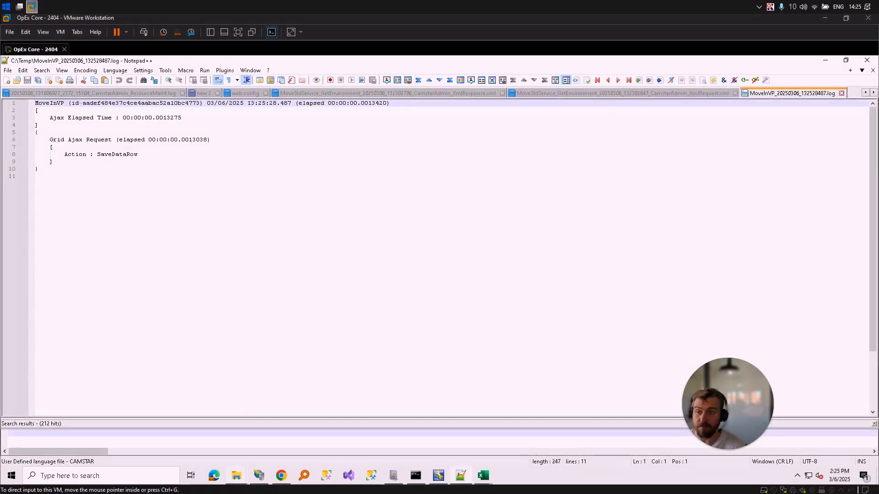
Step: Switch back to the portal's Modeling page and open the JNT_Resource_015 resource instance
{"action": "left_click", "coordinate": [280, 476]}
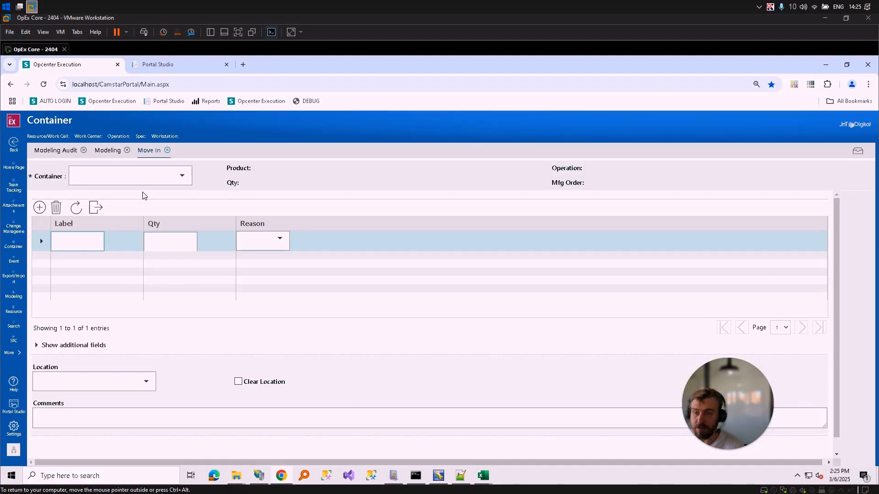
{"action": "left_click", "coordinate": [103, 152]}
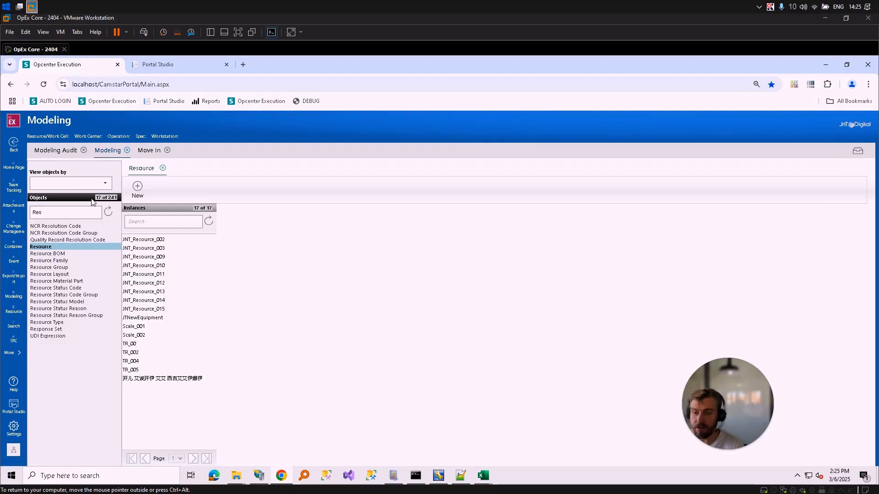
{"action": "double_click", "coordinate": [72, 211]}
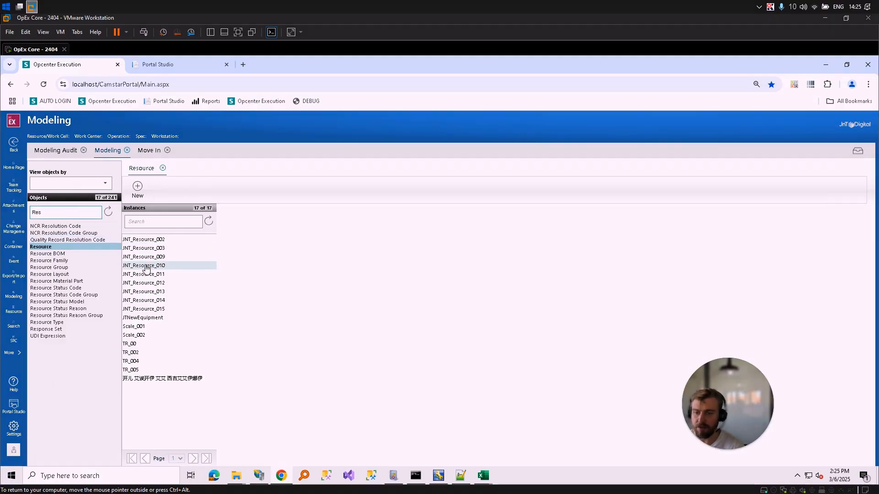
{"action": "left_click", "coordinate": [157, 310]}
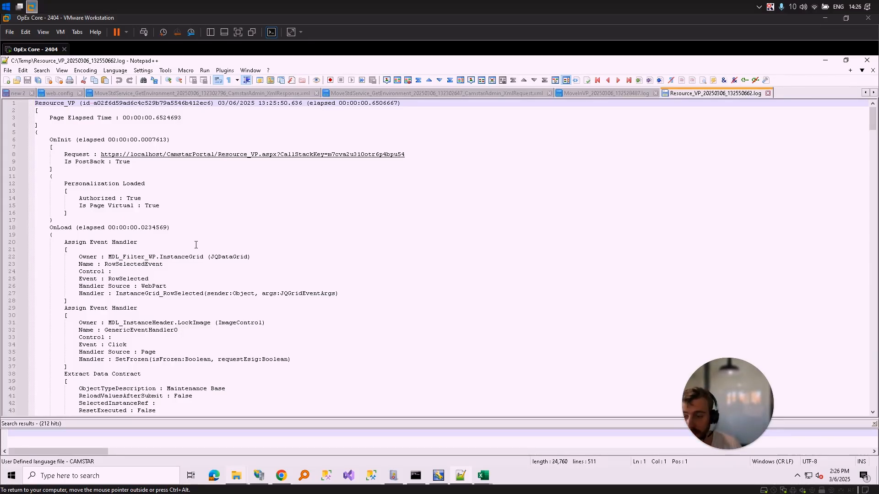
Step: Examine the assigned event handlers in the Resource_VP_20250306_132550662 log, highlighting the Click and RowSelected events
{"action": "scroll", "coordinate": [196, 245], "scroll_direction": "down", "scroll_amount": 6}
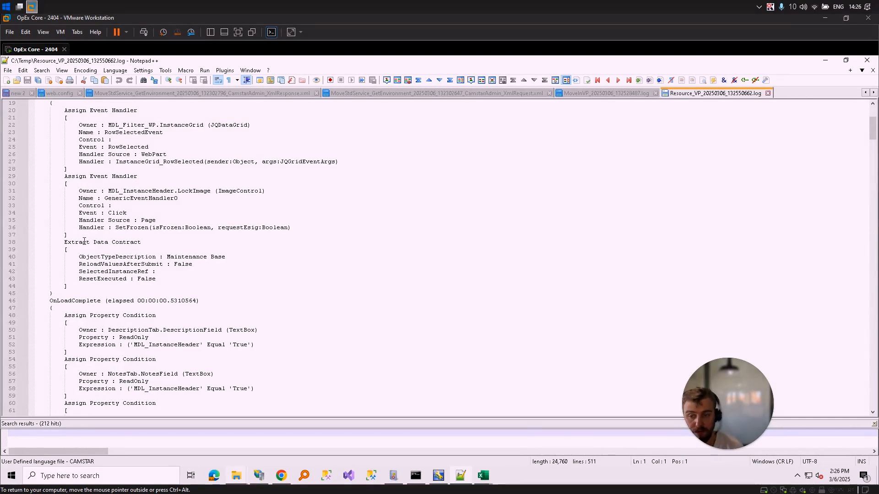
{"action": "double_click", "coordinate": [120, 213]}
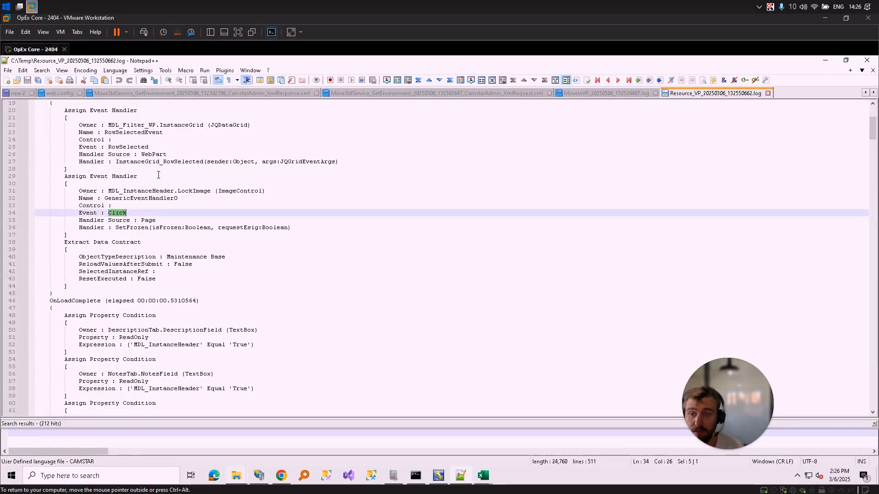
{"action": "double_click", "coordinate": [133, 147]}
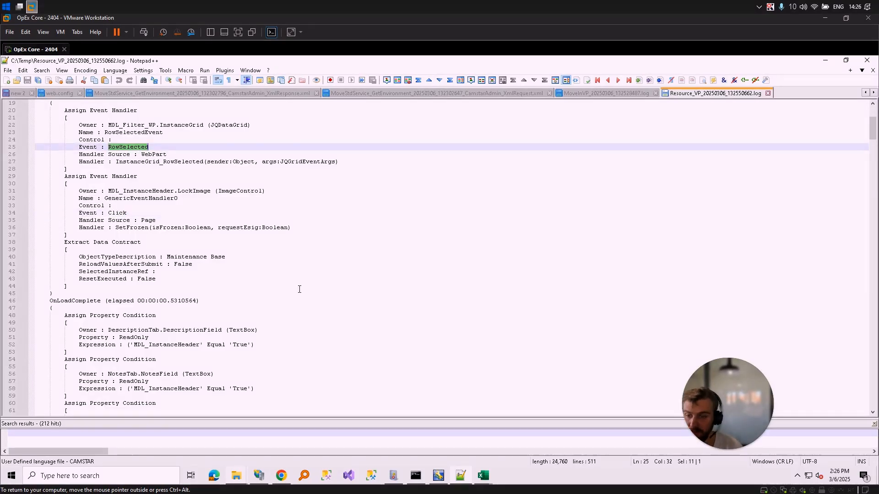
Step: Examine the log's ResourceMaint load call and SQL queries, and return to the Temp folder, selecting the 132550288 ResourceMaintService XmlRequest file
{"action": "scroll", "coordinate": [299, 289], "scroll_direction": "down", "scroll_amount": 20}
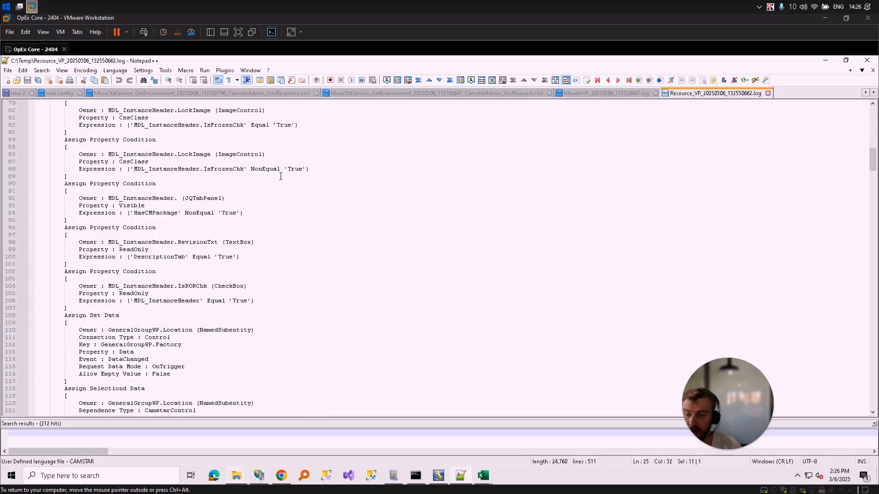
{"action": "scroll", "coordinate": [223, 234], "scroll_direction": "down", "scroll_amount": 17}
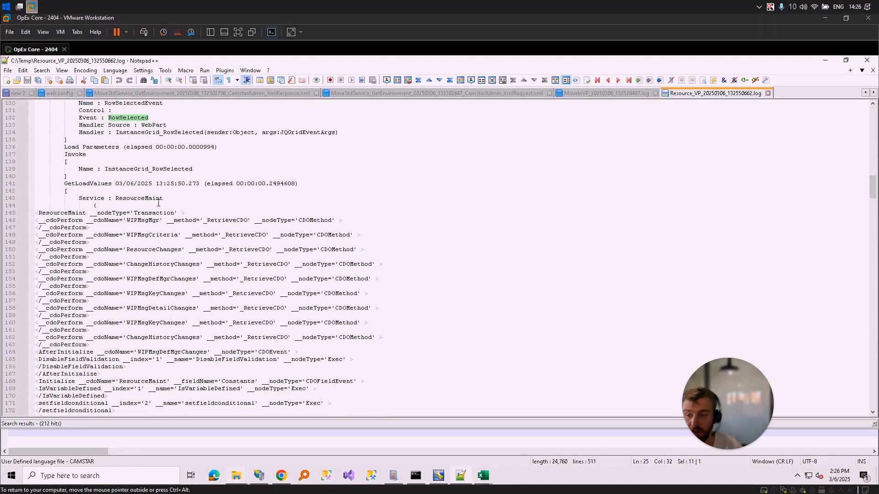
{"action": "scroll", "coordinate": [158, 203], "scroll_direction": "down", "scroll_amount": 7}
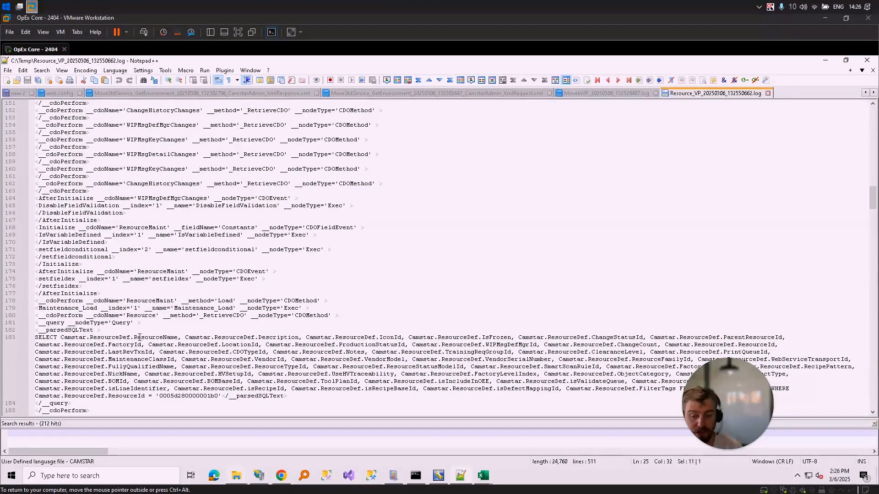
{"action": "scroll", "coordinate": [174, 307], "scroll_direction": "down", "scroll_amount": 8}
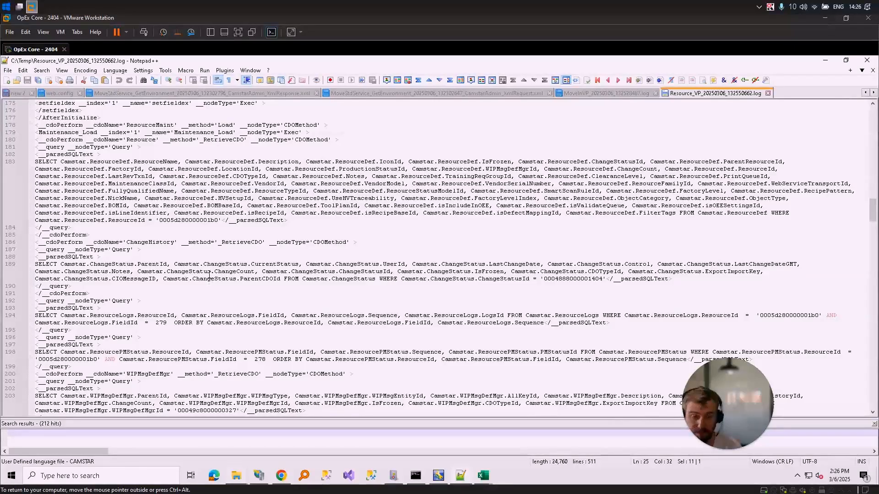
{"action": "key", "text": "alt+Tab"}
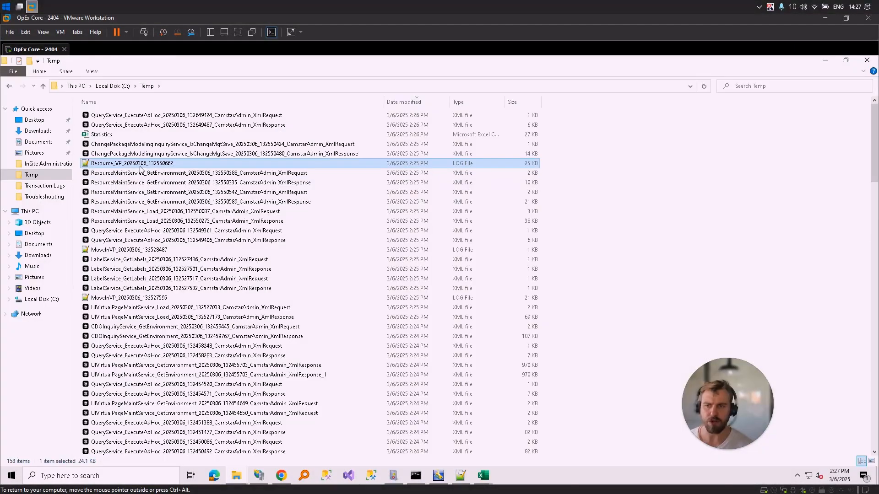
{"action": "left_click", "coordinate": [146, 173]}
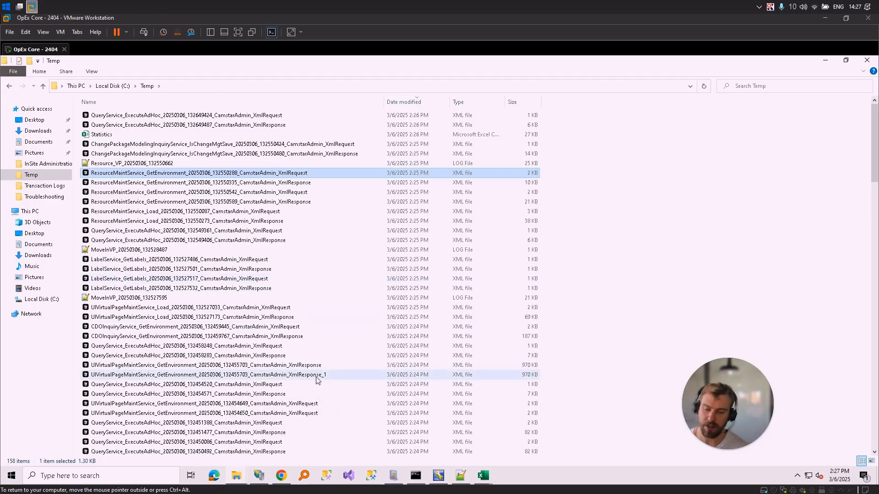
Step: Open a new File Explorer window and browse to C:\Program Files (x86)\Camstar\Camstar Portal
{"action": "left_click", "coordinate": [244, 480]}
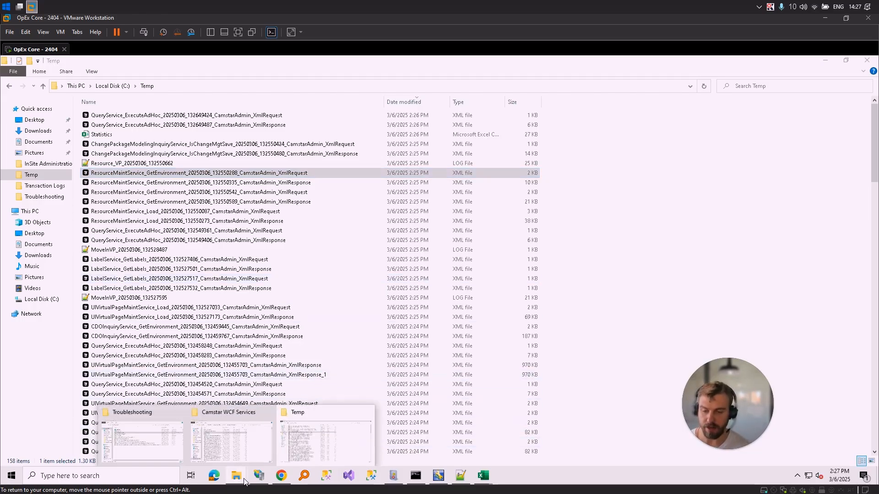
{"action": "right_click", "coordinate": [243, 480]}
{"action": "left_click", "coordinate": [223, 428]}
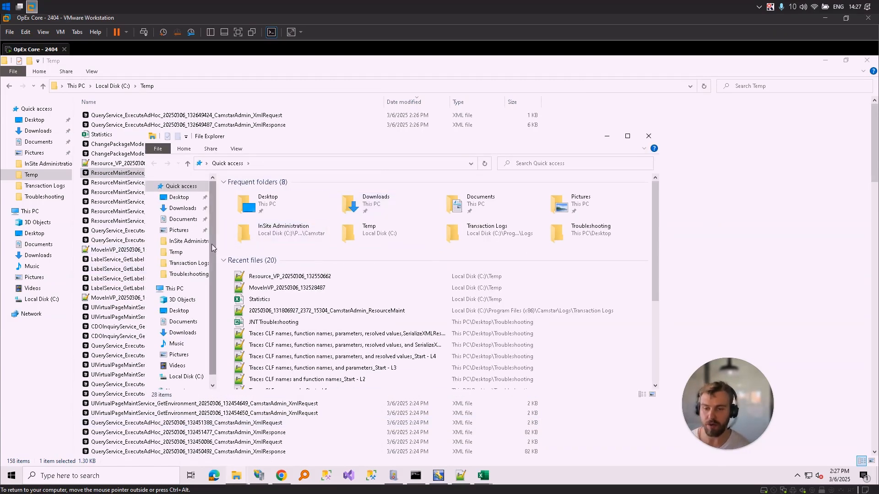
{"action": "left_click", "coordinate": [188, 241]}
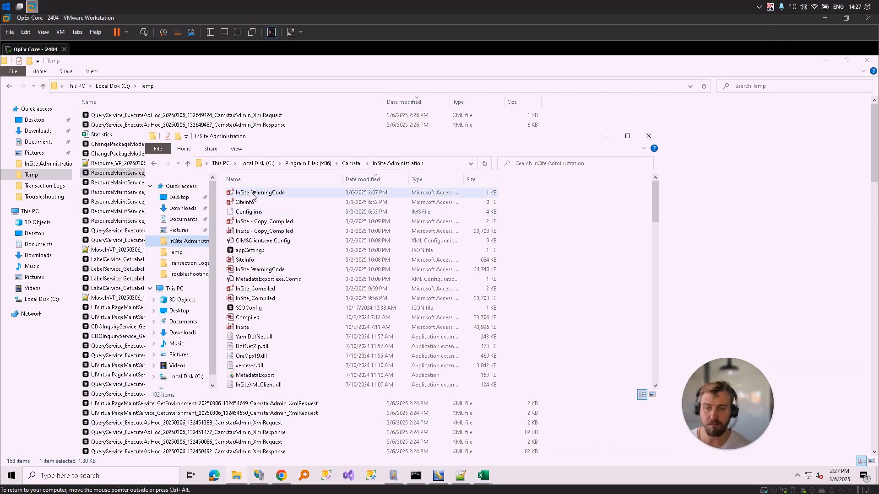
{"action": "left_click", "coordinate": [367, 164]}
{"action": "left_click", "coordinate": [360, 164]}
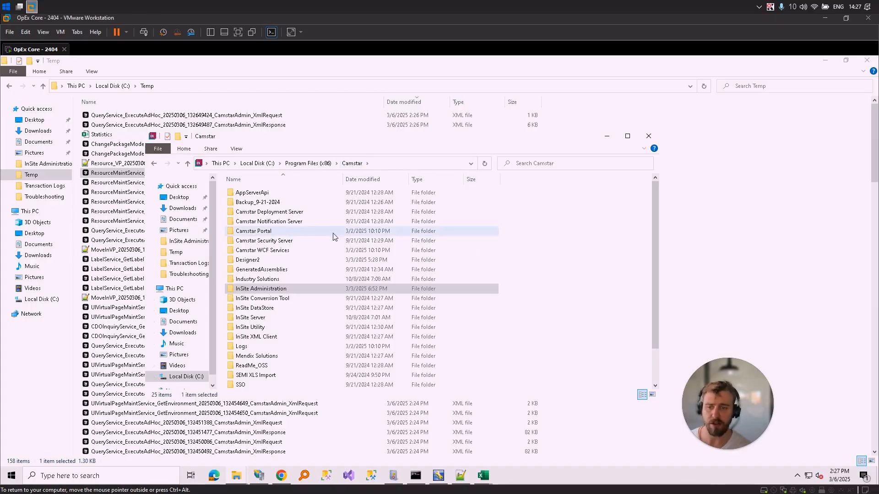
{"action": "double_click", "coordinate": [312, 232]}
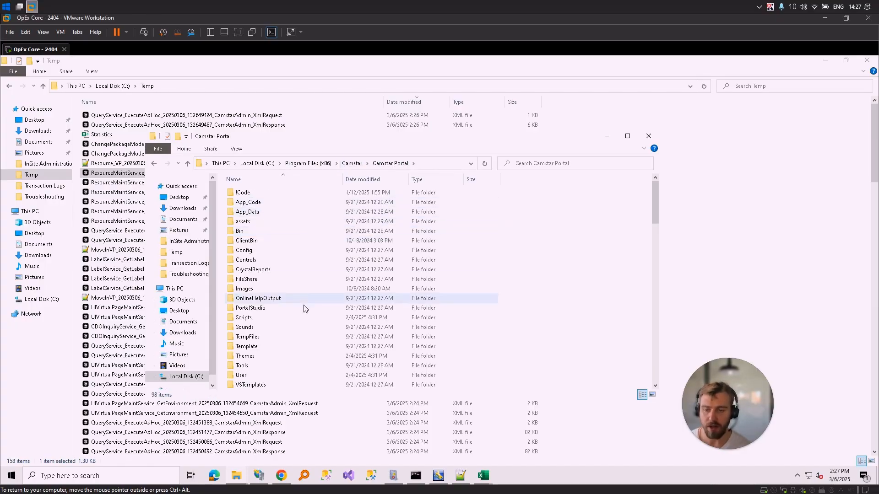
Step: Find web.config in the Camstar Portal folder and open it in Notepad++
{"action": "scroll", "coordinate": [316, 312], "scroll_direction": "down", "scroll_amount": 10}
{"action": "scroll", "coordinate": [321, 274], "scroll_direction": "down", "scroll_amount": 10}
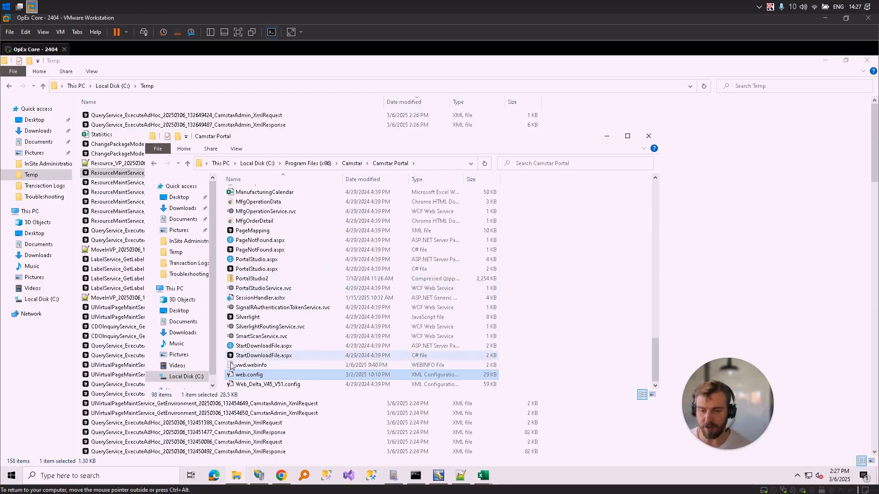
{"action": "right_click", "coordinate": [238, 375]}
{"action": "left_click", "coordinate": [276, 255]}
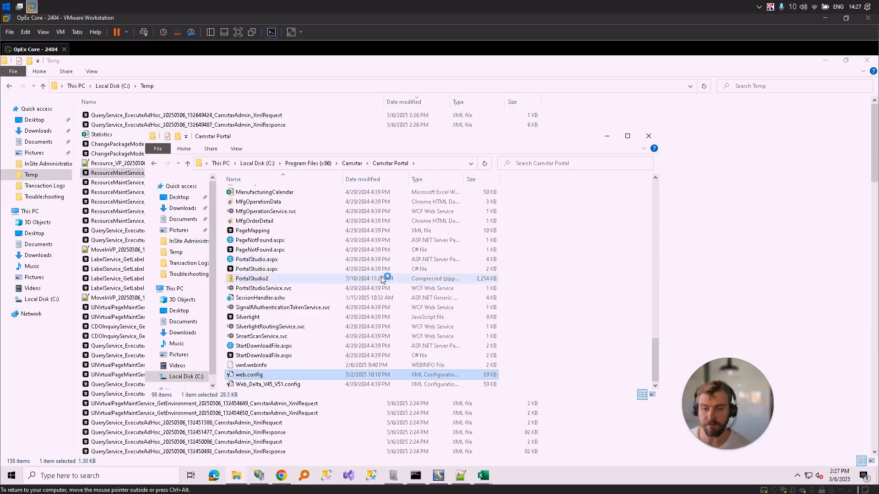
Step: Search web.config for "debug" and highlight the debug value in the compilation element
{"action": "scroll", "coordinate": [197, 205], "scroll_direction": "down", "scroll_amount": 20}
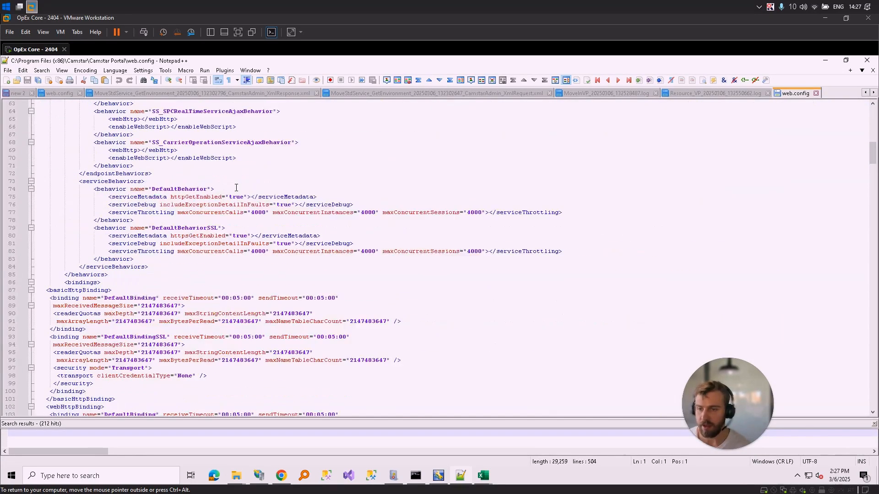
{"action": "left_click", "coordinate": [251, 181]}
{"action": "key", "text": "ctrl+f"}
{"action": "type", "text": "debug"}
{"action": "key", "text": "Return"}
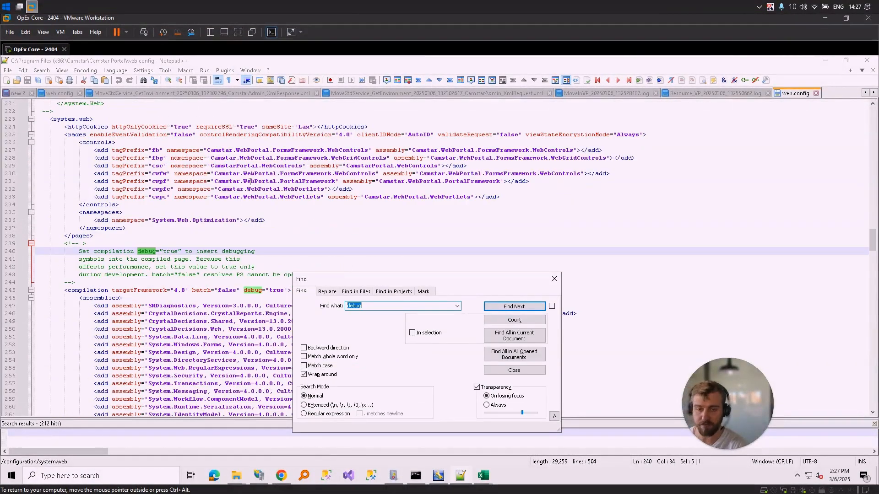
{"action": "key", "text": "Escape"}
{"action": "left_click", "coordinate": [263, 289]}
{"action": "double_click", "coordinate": [277, 290]}
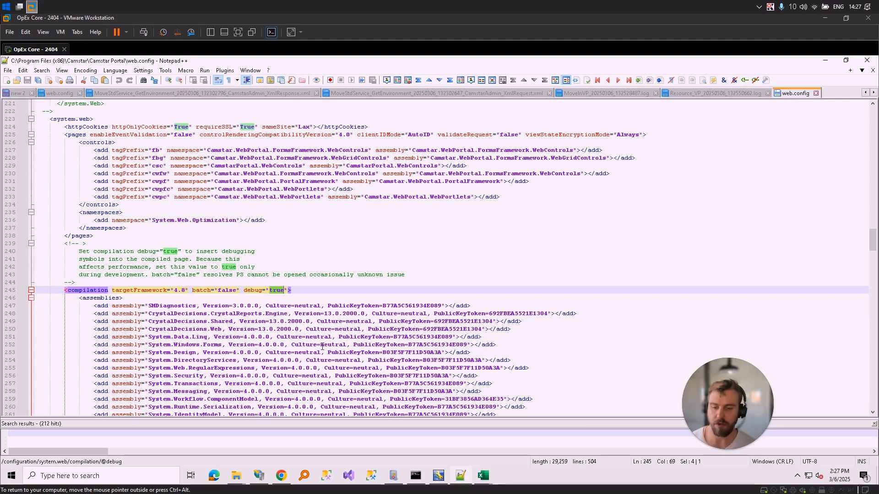
Step: Return briefly to the portal's Modeling page, and minimize the browser, Temp, Camstar Portal and Excel windows
{"action": "left_click", "coordinate": [281, 475]}
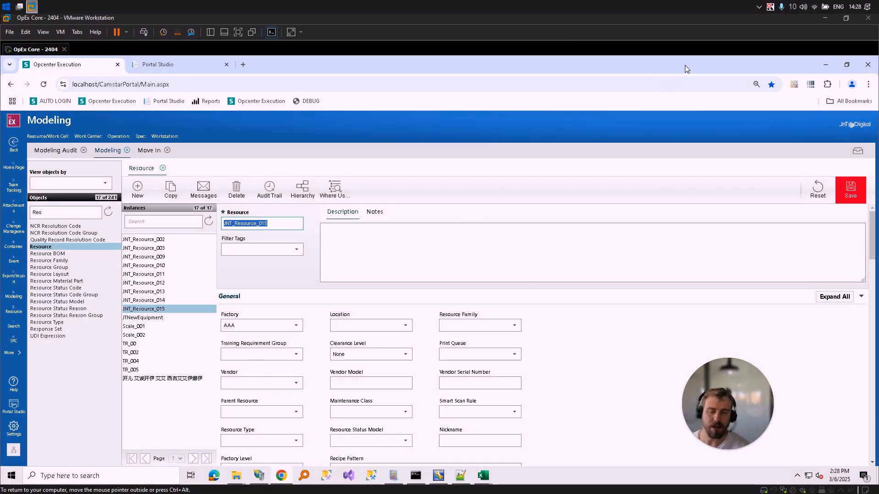
{"action": "left_click", "coordinate": [825, 64]}
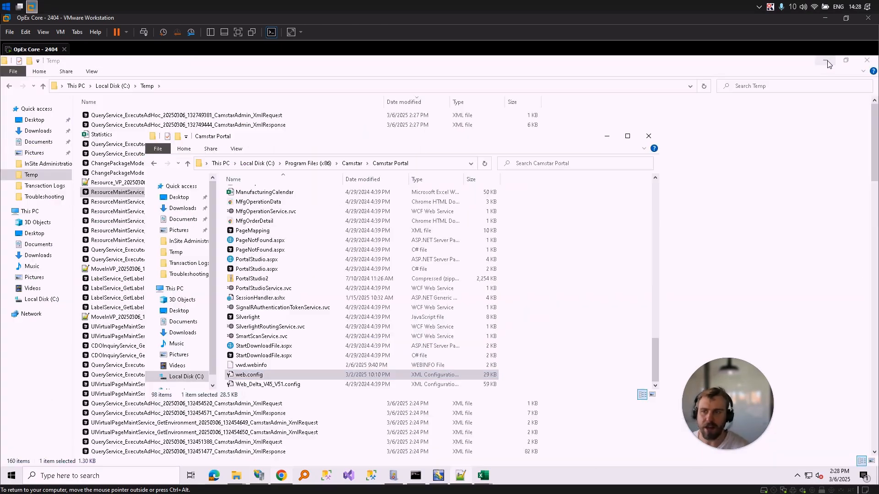
{"action": "left_click", "coordinate": [826, 61]}
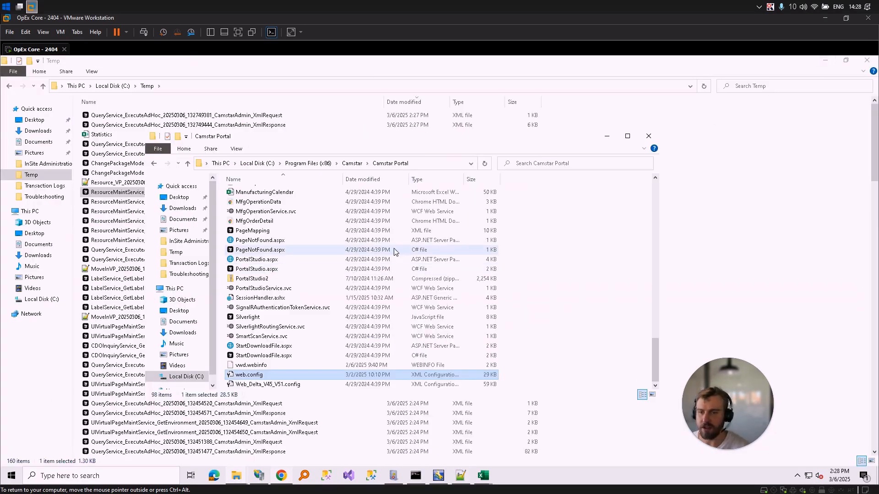
{"action": "left_click", "coordinate": [785, 81]}
{"action": "left_click", "coordinate": [825, 60]}
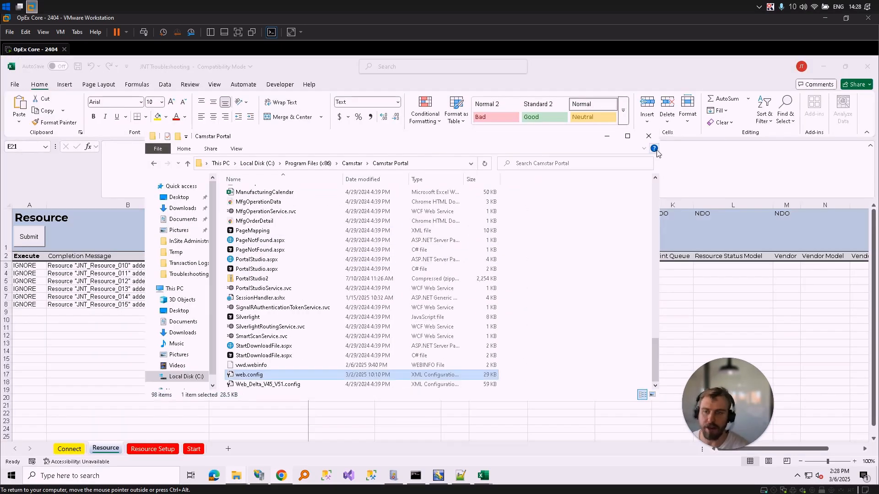
{"action": "left_click", "coordinate": [607, 136]}
{"action": "left_click", "coordinate": [824, 67]}
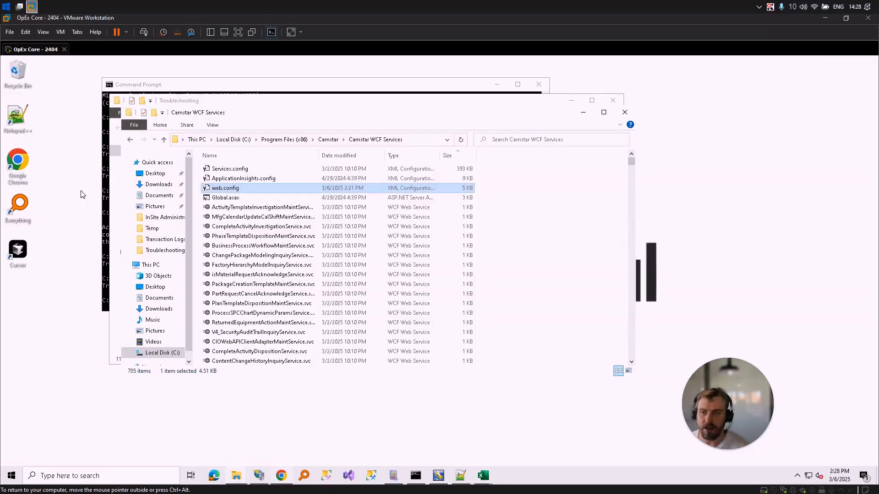
Step: Open the Camstar log in Event Viewer and enlarge its event list
{"action": "left_click", "coordinate": [374, 476]}
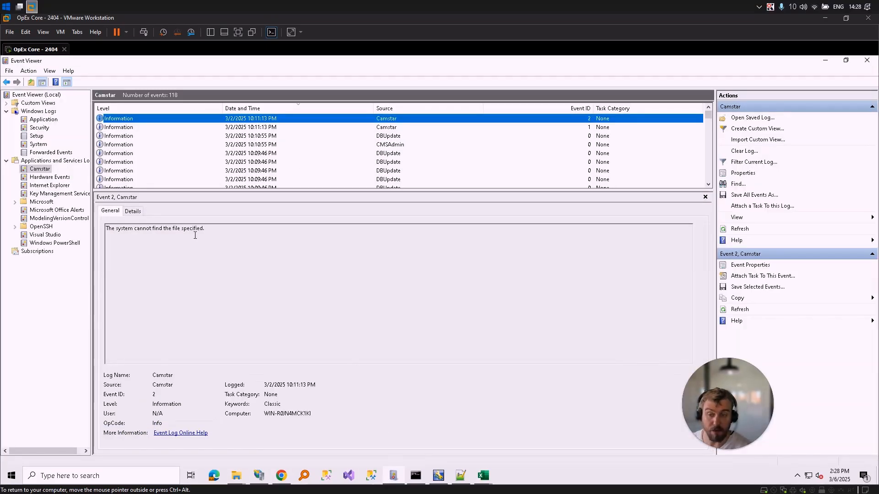
{"action": "left_click", "coordinate": [41, 168]}
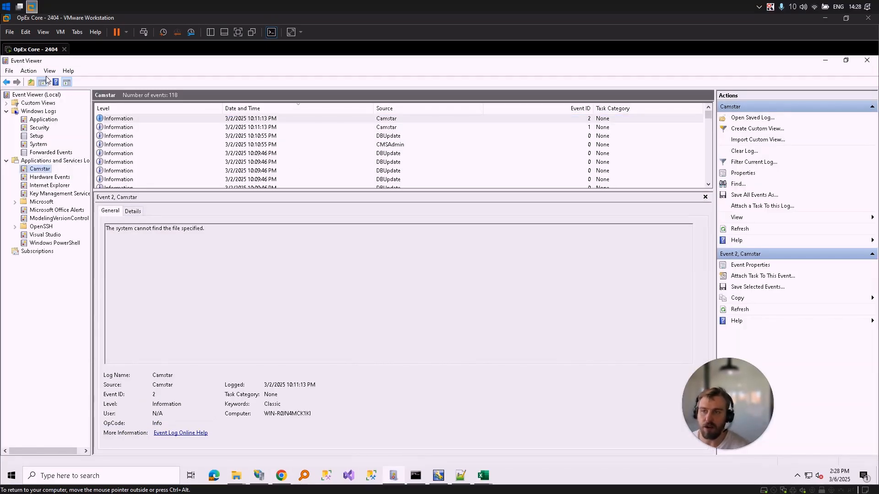
{"action": "left_click_drag", "start_coordinate": [179, 192], "coordinate": [190, 303]}
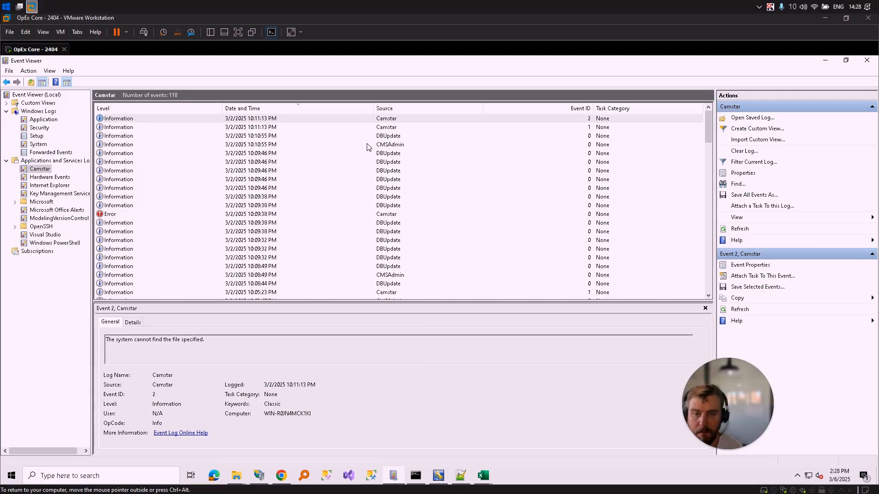
Step: In Management Studio, update the OLTP transaction database with only the Create Indices option selected
{"action": "left_click", "coordinate": [440, 475]}
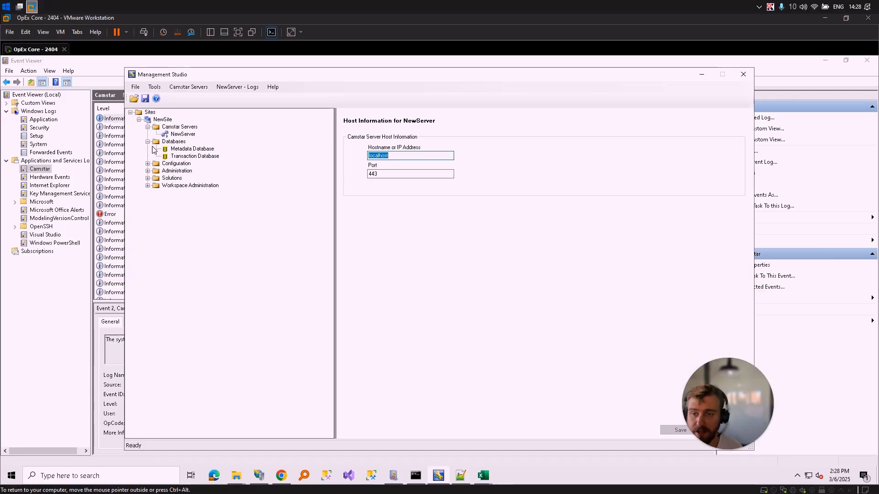
{"action": "right_click", "coordinate": [177, 158]}
{"action": "left_click", "coordinate": [211, 187]}
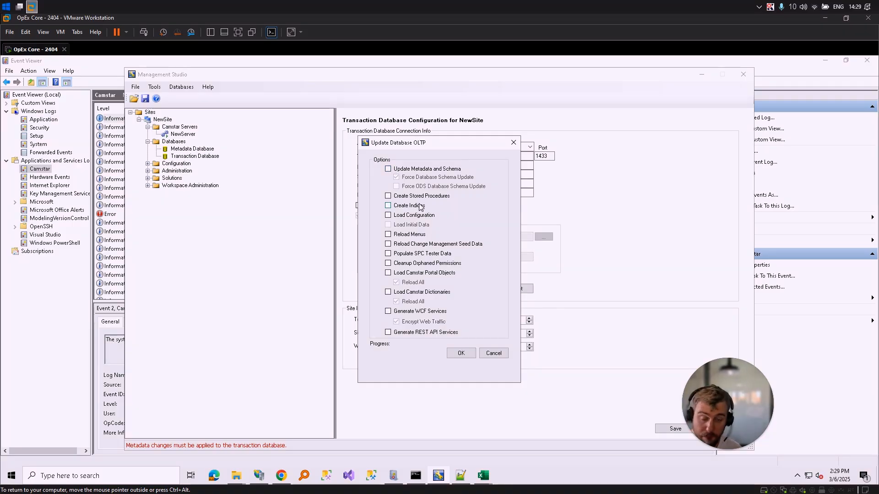
{"action": "left_click", "coordinate": [420, 206]}
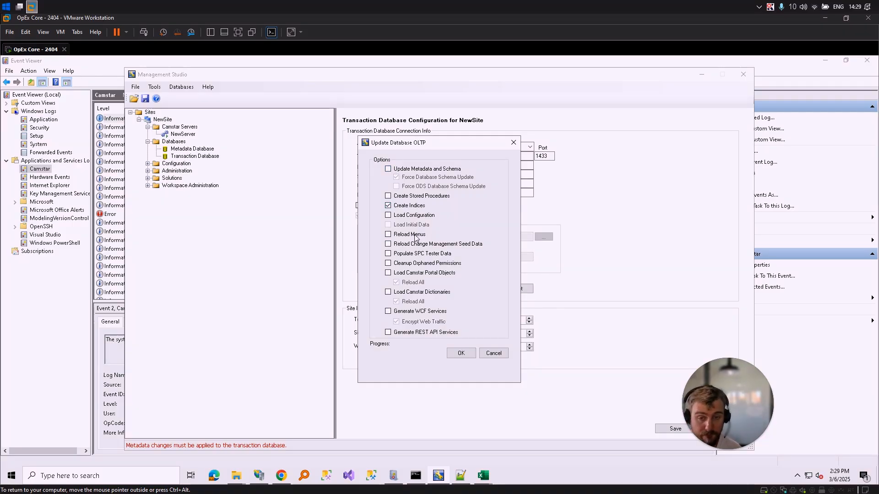
{"action": "left_click", "coordinate": [461, 353]}
Step: Refresh the Camstar log in Event Viewer and read the newest DBUpdate event's selected options
{"action": "left_click", "coordinate": [743, 232]}
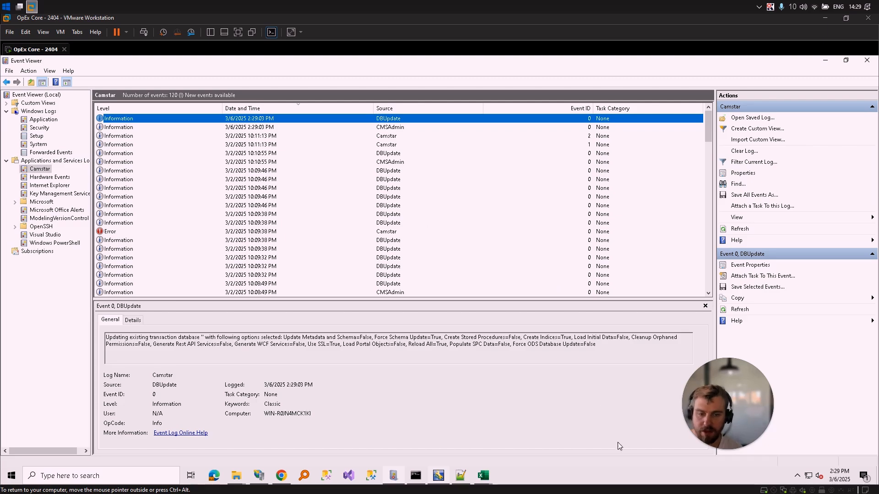
{"action": "left_click_drag", "start_coordinate": [608, 357], "coordinate": [106, 336]}
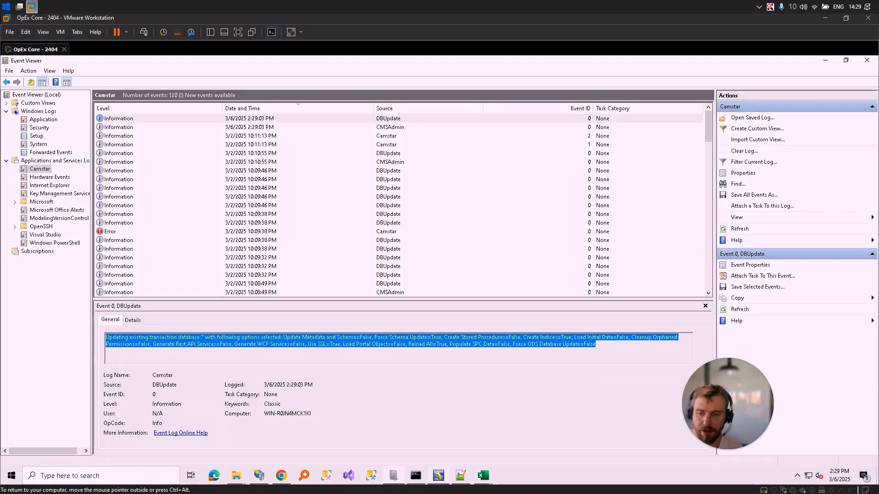
{"action": "left_click", "coordinate": [178, 343]}
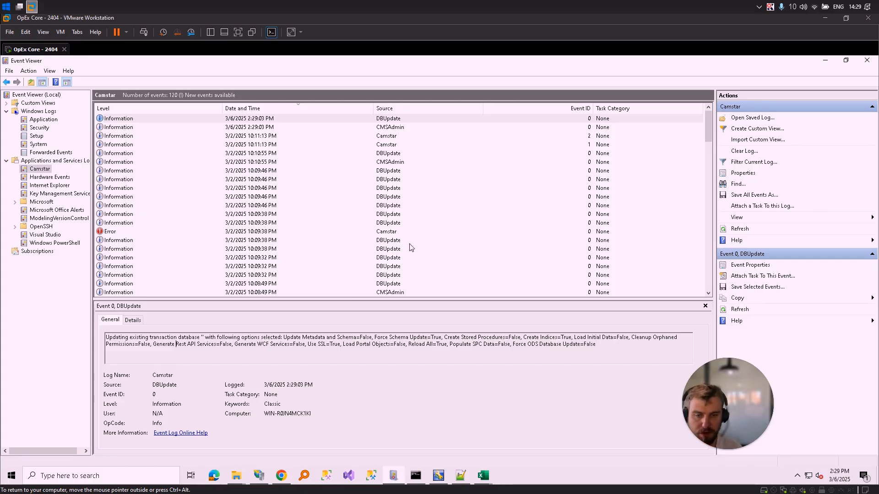
Step: Put away Event Viewer and Management Studio, and launch DebugView from the Troubleshooting folder
{"action": "left_click", "coordinate": [399, 476]}
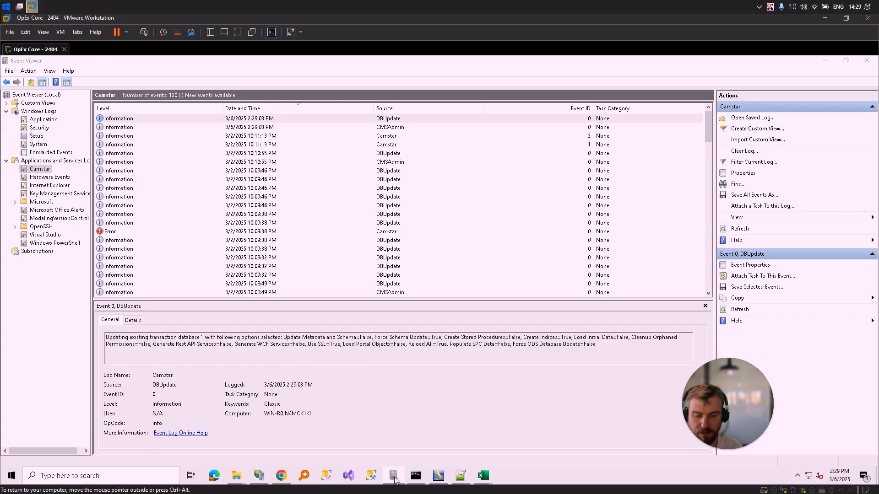
{"action": "left_click", "coordinate": [437, 479]}
{"action": "left_click", "coordinate": [437, 478]}
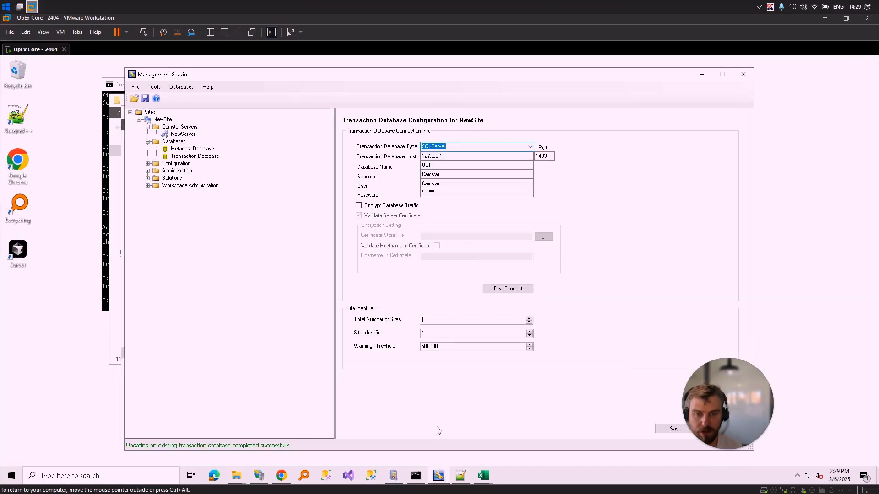
{"action": "left_click", "coordinate": [236, 476]}
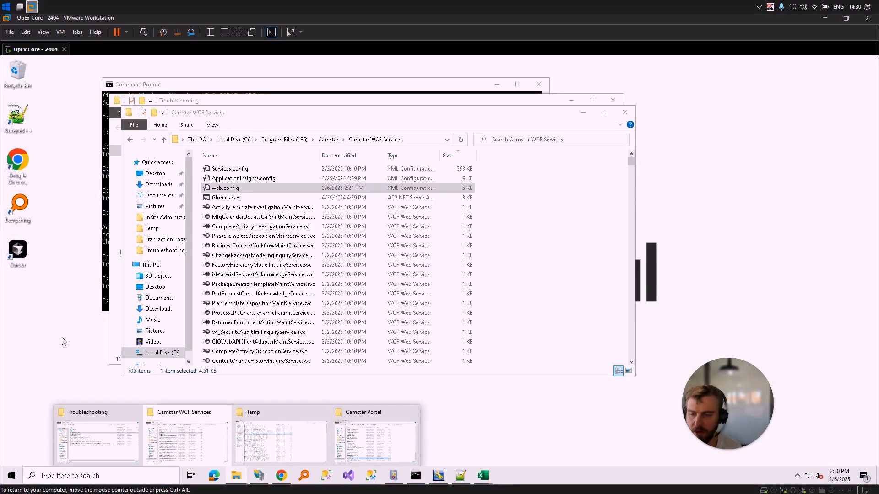
{"action": "left_click", "coordinate": [192, 99]}
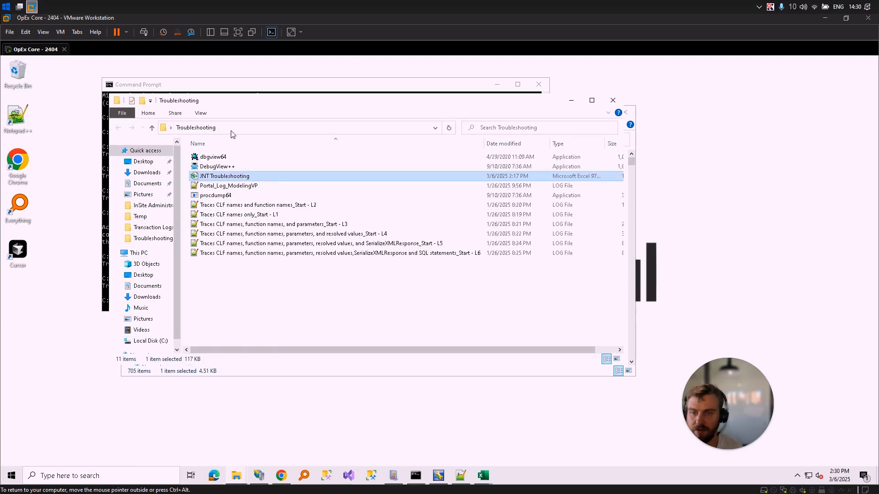
{"action": "left_click", "coordinate": [251, 306]}
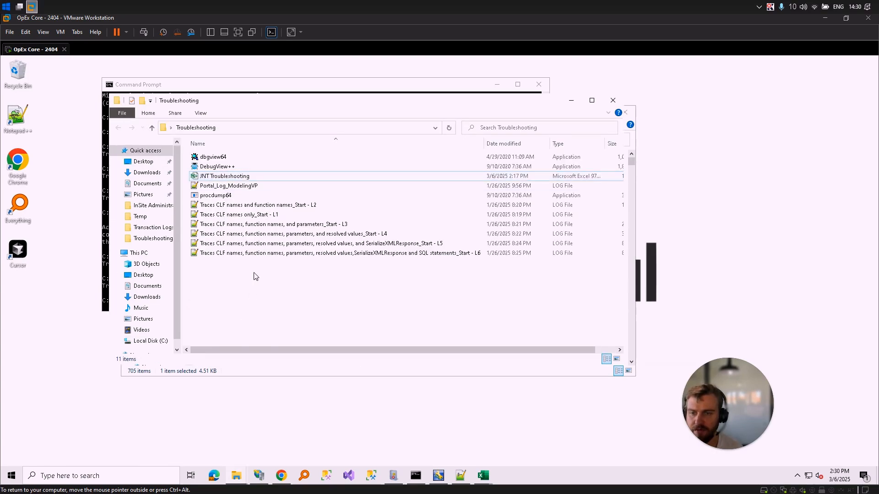
{"action": "right_click", "coordinate": [211, 170]}
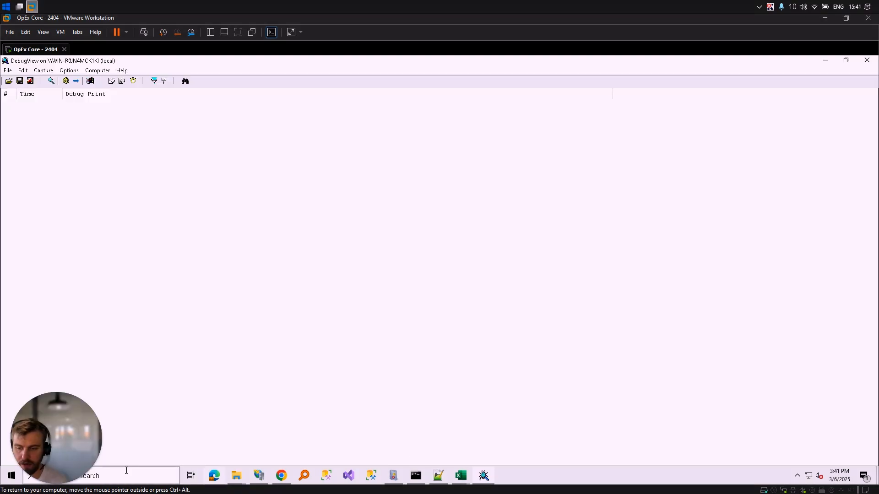
Step: Clear the captured DebugView output and launch Management Studio through a Windows search for "man"
{"action": "left_click", "coordinate": [168, 472]}
{"action": "type", "text": "man"}
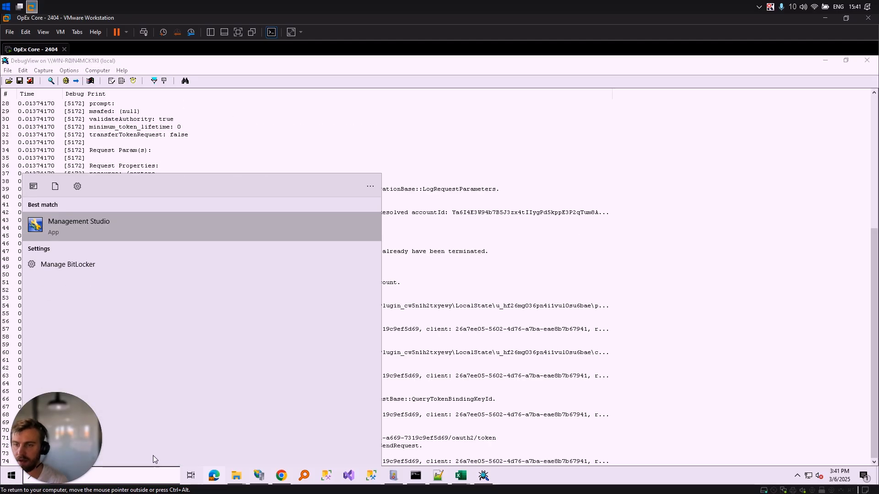
{"action": "left_click", "coordinate": [566, 298]}
{"action": "key", "text": "ctrl+x"}
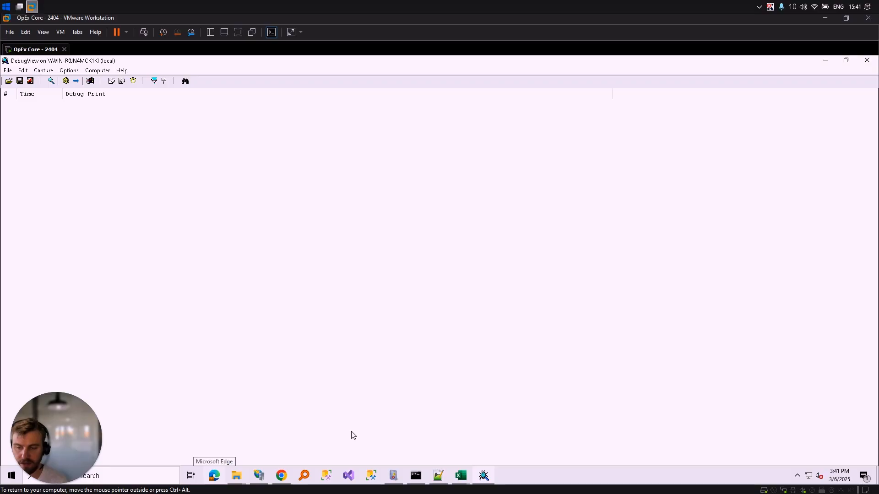
{"action": "left_click", "coordinate": [168, 471]}
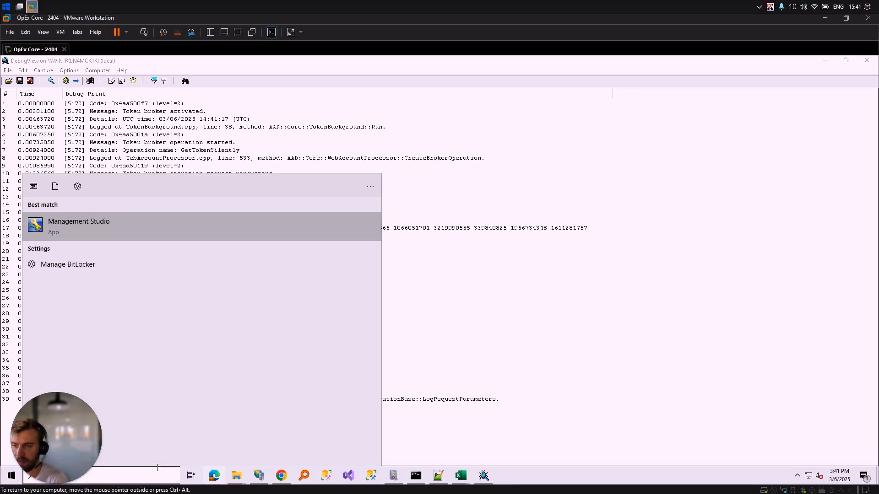
{"action": "left_click", "coordinate": [81, 226]}
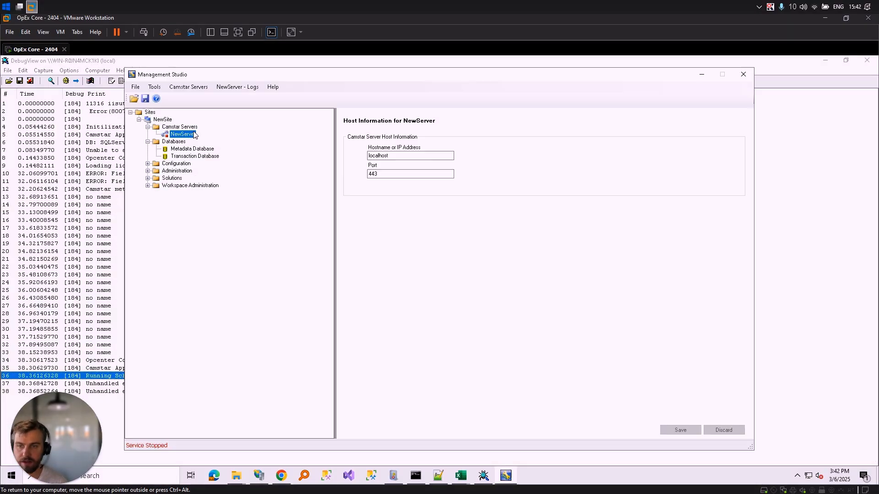
Step: Start the NewServer Camstar server and examine its startup messages in DebugView, highlighting the line reporting completed server initialization
{"action": "right_click", "coordinate": [189, 134]}
{"action": "left_click", "coordinate": [208, 138]}
{"action": "left_click", "coordinate": [88, 237]}
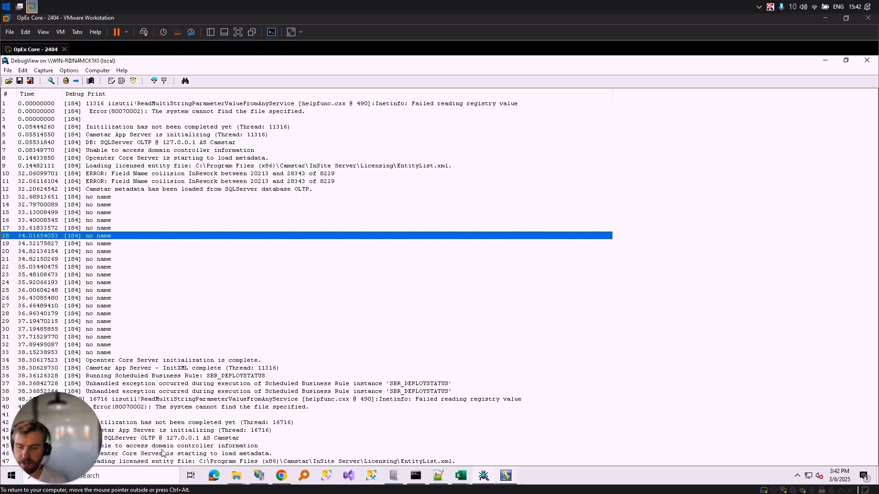
{"action": "left_click_drag", "start_coordinate": [52, 444], "coordinate": [366, 388]}
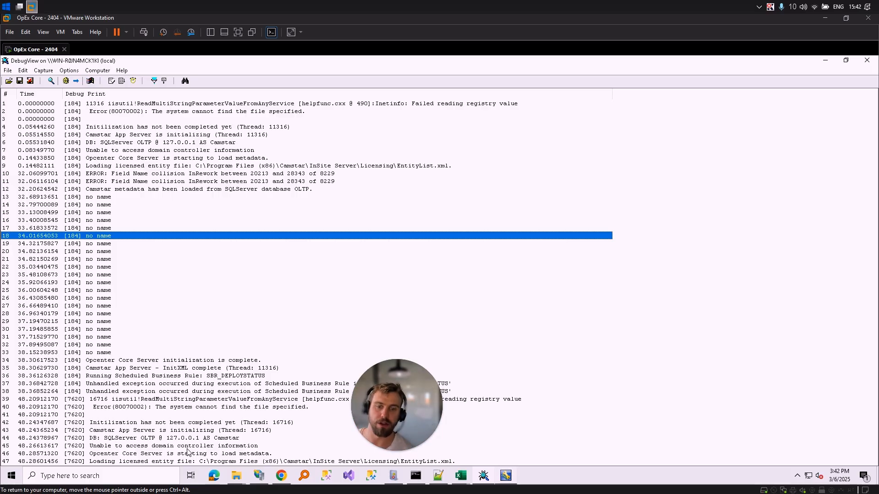
{"action": "left_click", "coordinate": [219, 361]}
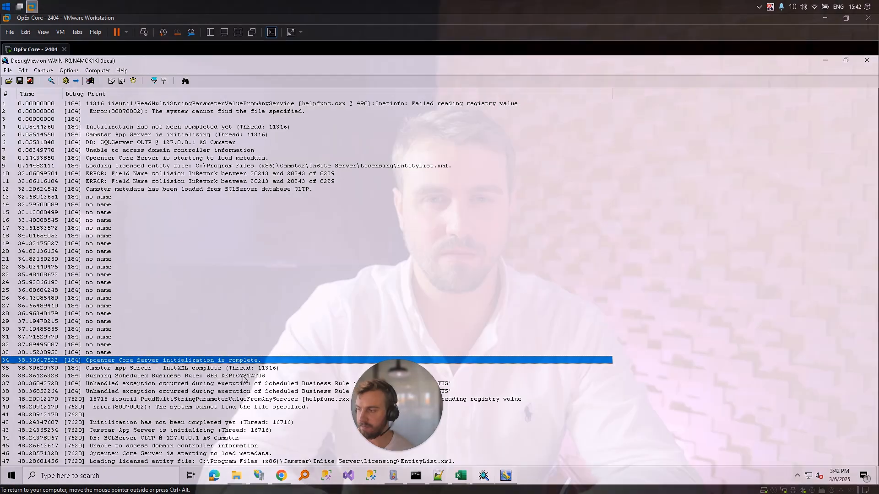